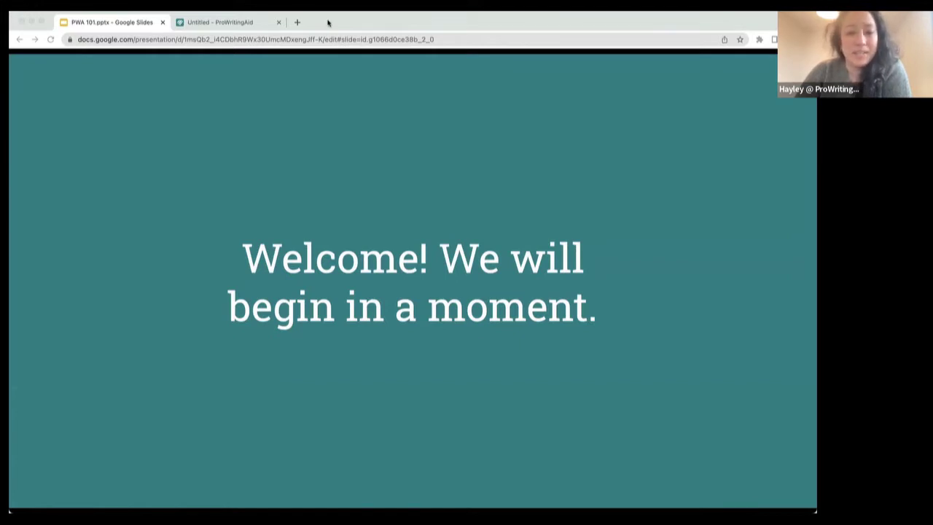
- Advance the presentation to the ProWritingAid 101 agenda slide and switch to the empty Untitled document in ProWritingAid
{"action": "left_click", "coordinate": [45, 491]}
{"action": "mouse_move", "coordinate": [52, 493]}
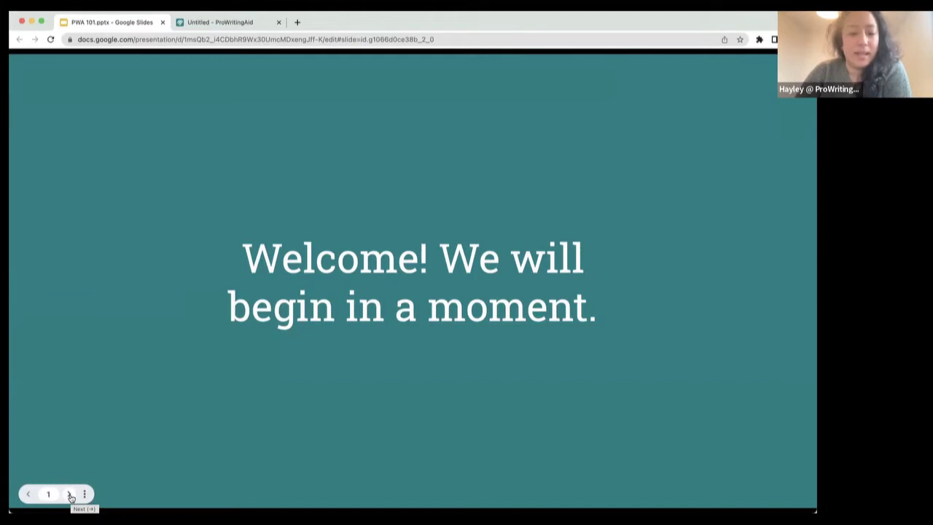
{"action": "left_click", "coordinate": [70, 495]}
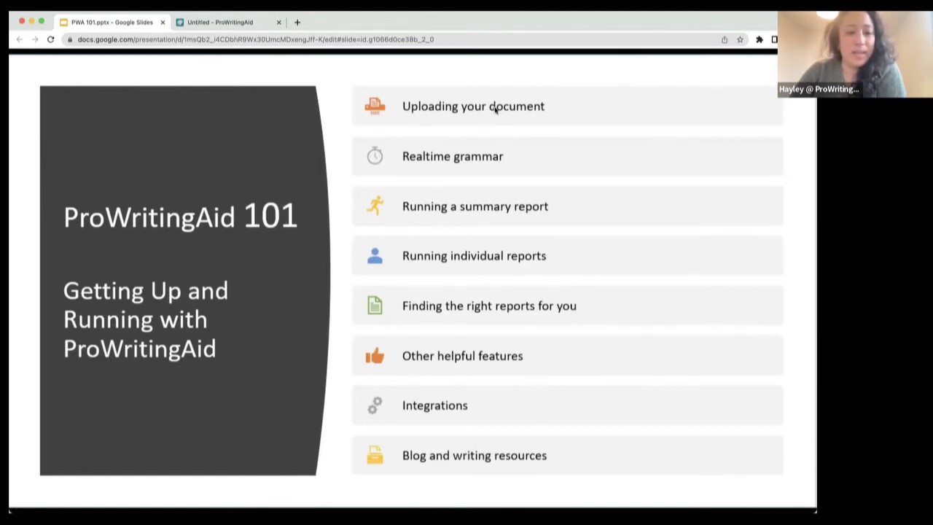
{"action": "left_click", "coordinate": [200, 22]}
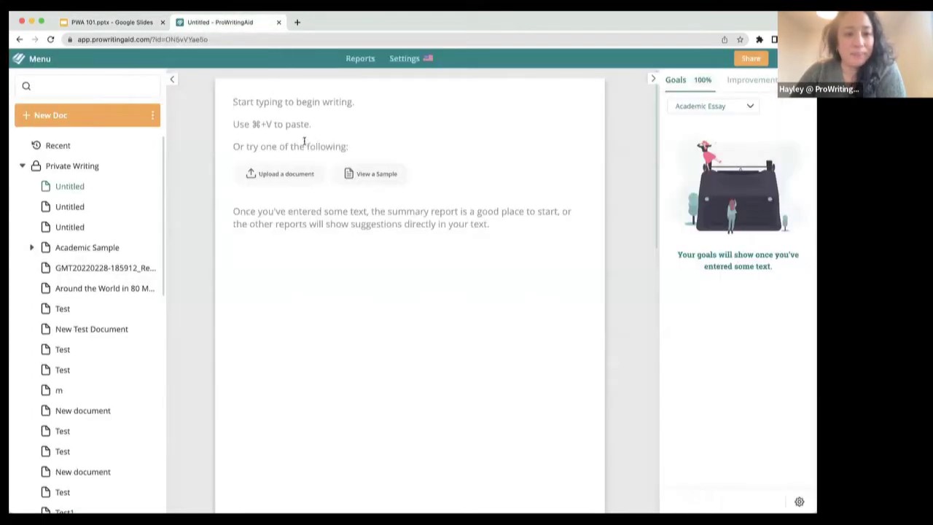
- Write a one-sentence greeting introducing the presenter by first name in the empty document, and clear all the text
{"action": "left_click", "coordinate": [260, 97]}
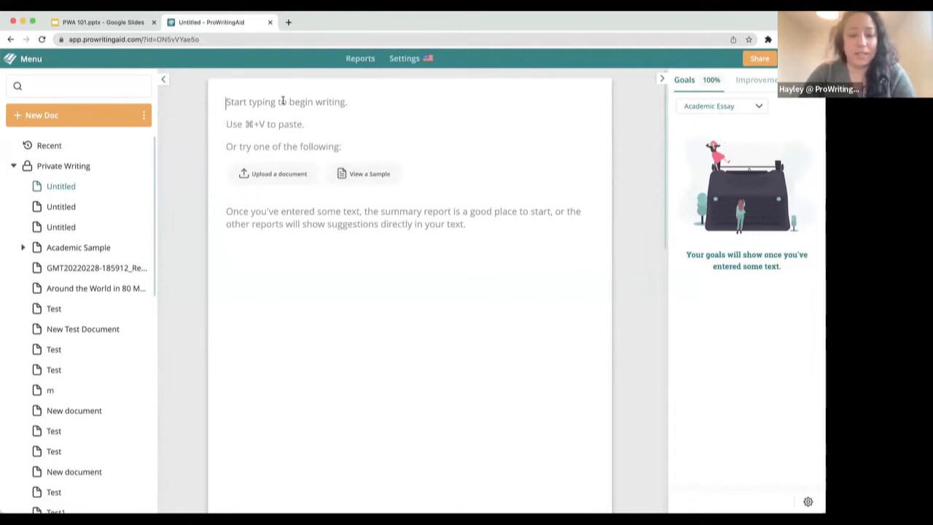
{"action": "type", "text": "Hello m name"}
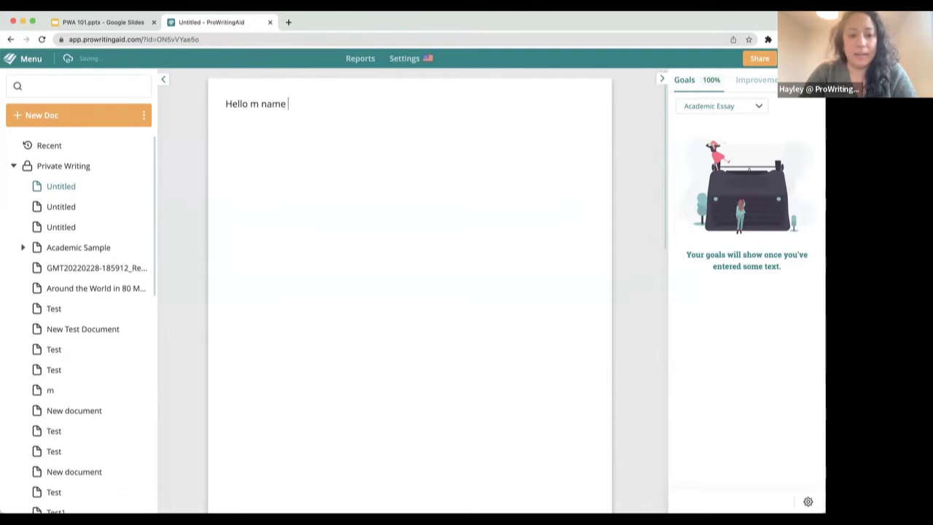
{"action": "key", "text": "BackSpace"}
{"action": "key", "text": "BackSpace"}
{"action": "key", "text": "BackSpace"}
{"action": "key", "text": "BackSpace"}
{"action": "key", "text": "BackSpace"}
{"action": "type", "text": "y name is H"}
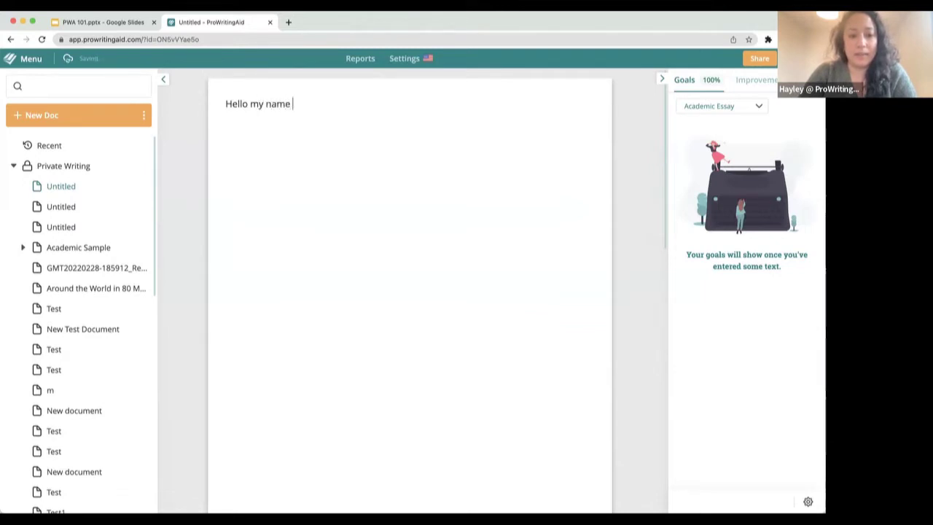
{"action": "type", "text": "ayley."}
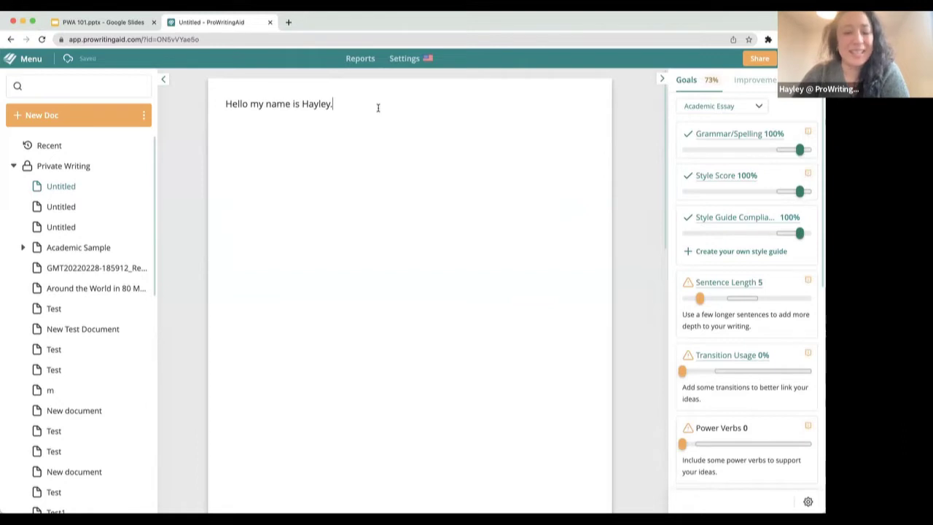
{"action": "key", "text": "super+a"}
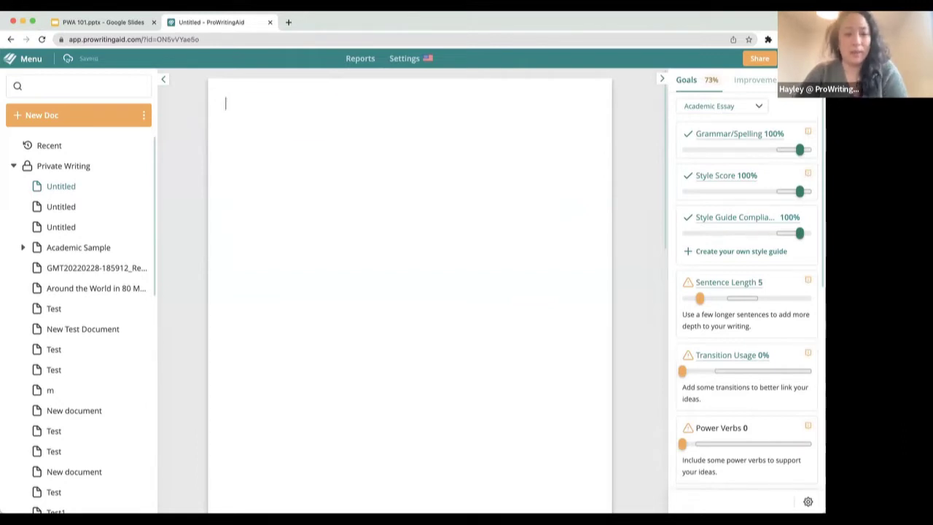
{"action": "key", "text": "BackSpace"}
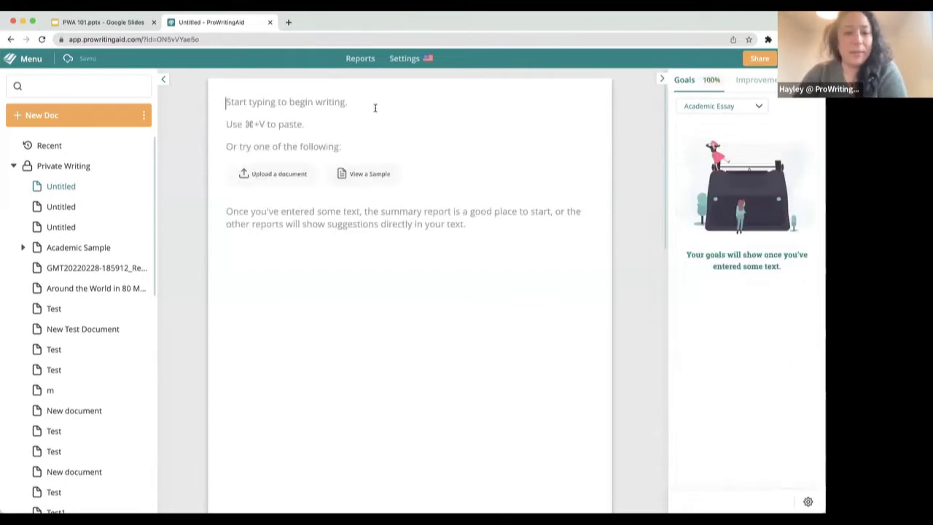
- Load the sample text into the empty document and hide the list of documents beside it
{"action": "left_click", "coordinate": [282, 175]}
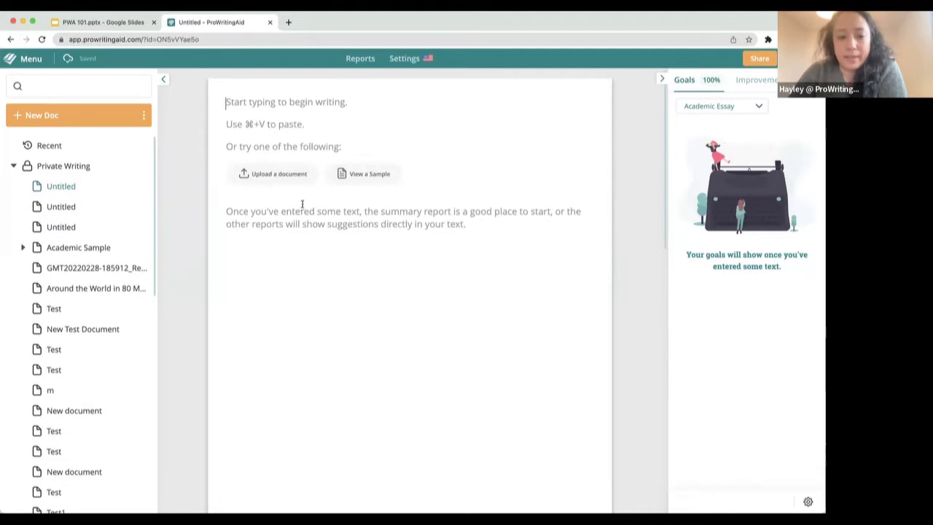
{"action": "left_click", "coordinate": [368, 174]}
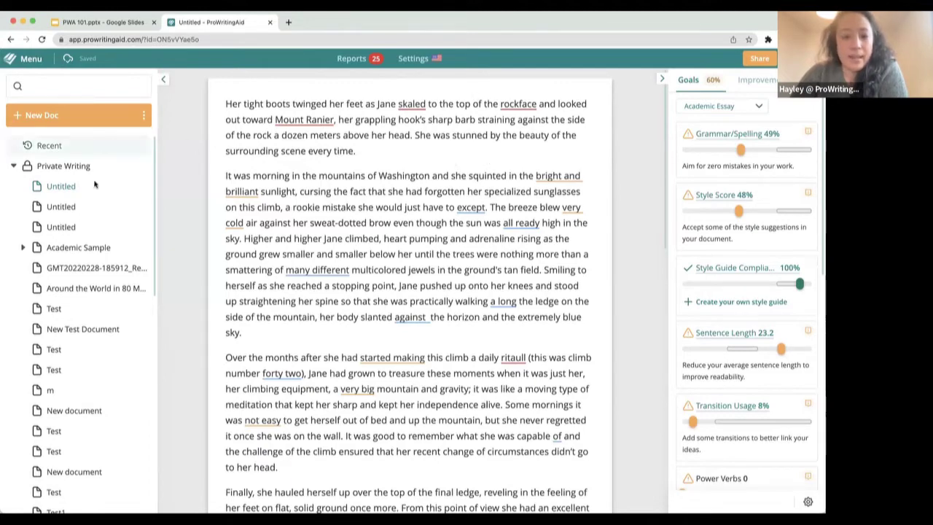
{"action": "left_click", "coordinate": [163, 80]}
{"action": "left_click", "coordinate": [7, 83]}
{"action": "left_click", "coordinate": [164, 80]}
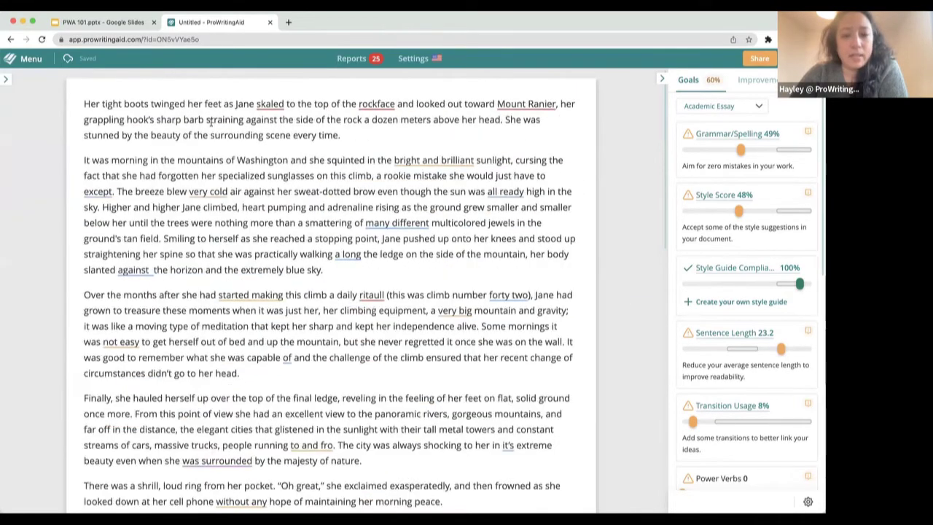
- Collapse the writing goals beside the sample text and bring them back into view
{"action": "left_click", "coordinate": [662, 79]}
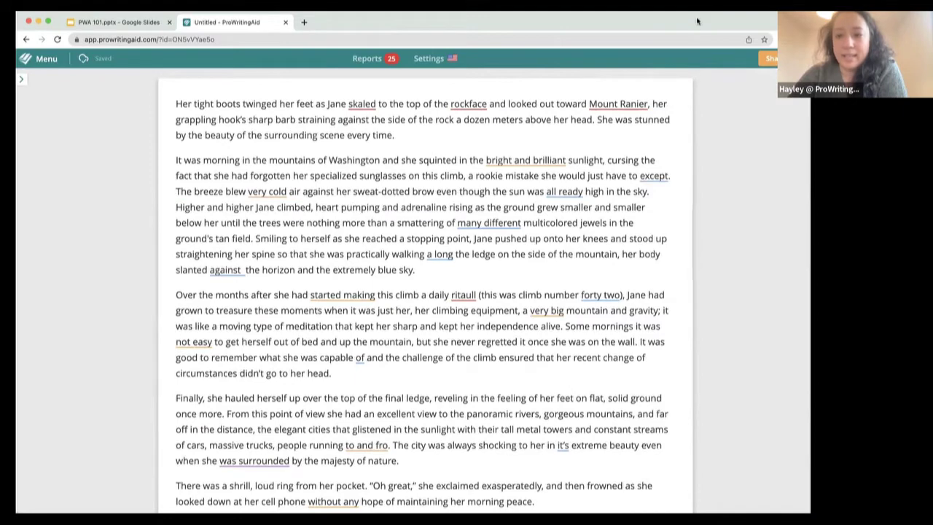
{"action": "left_click", "coordinate": [679, 77]}
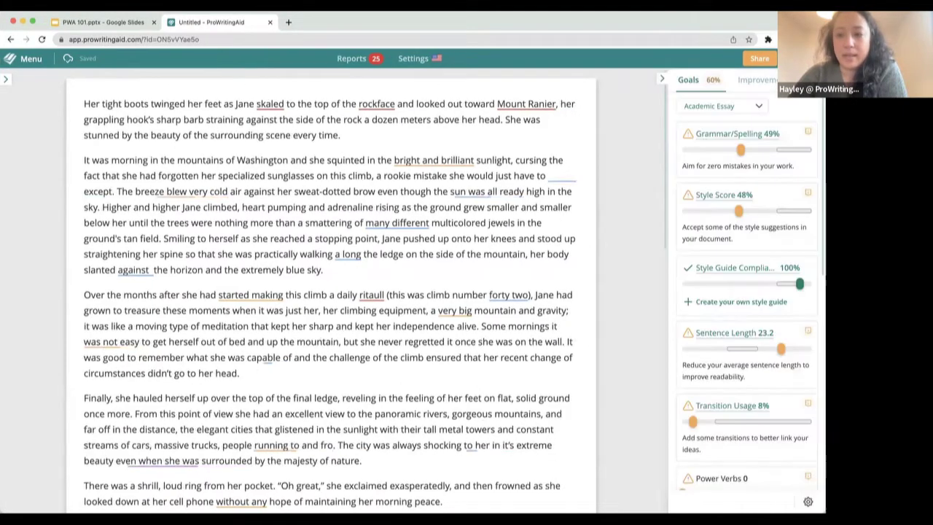
{"action": "left_click", "coordinate": [663, 79]}
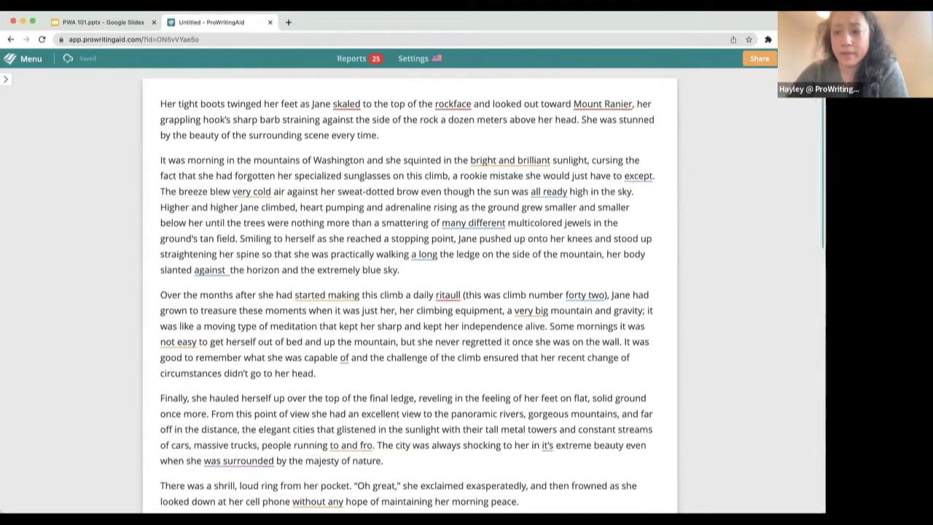
{"action": "left_click", "coordinate": [667, 80]}
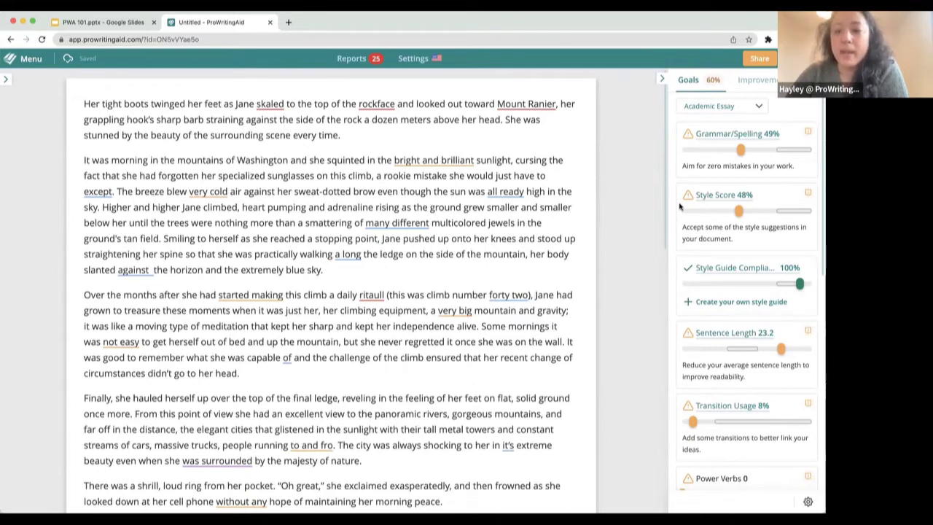
- Reveal the list of private documents beside the sample text and collapse it again, keeping the writing goals shown
{"action": "mouse_move", "coordinate": [440, 178]}
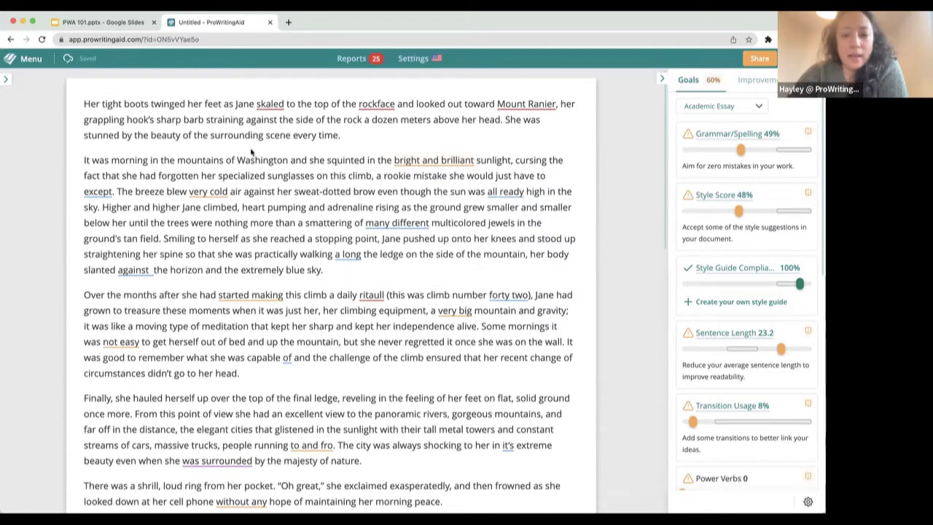
{"action": "left_click", "coordinate": [7, 79]}
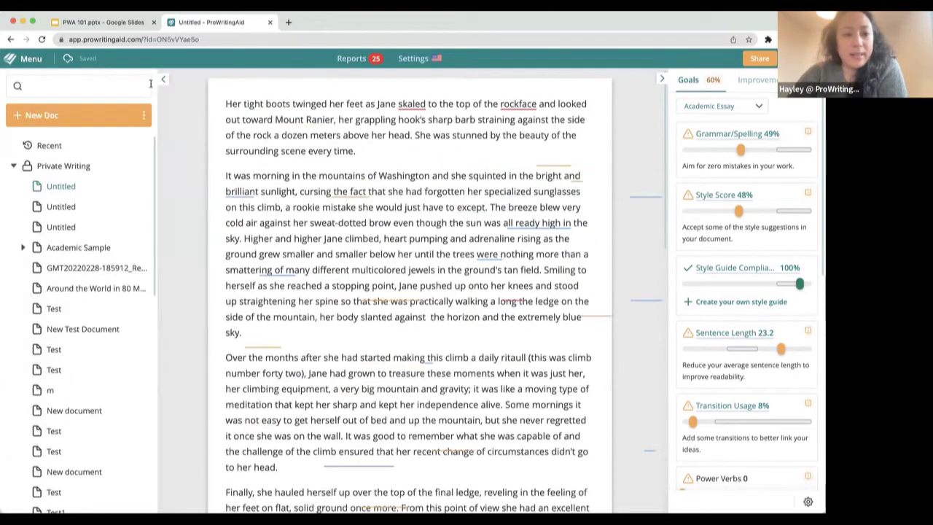
{"action": "left_click", "coordinate": [164, 81]}
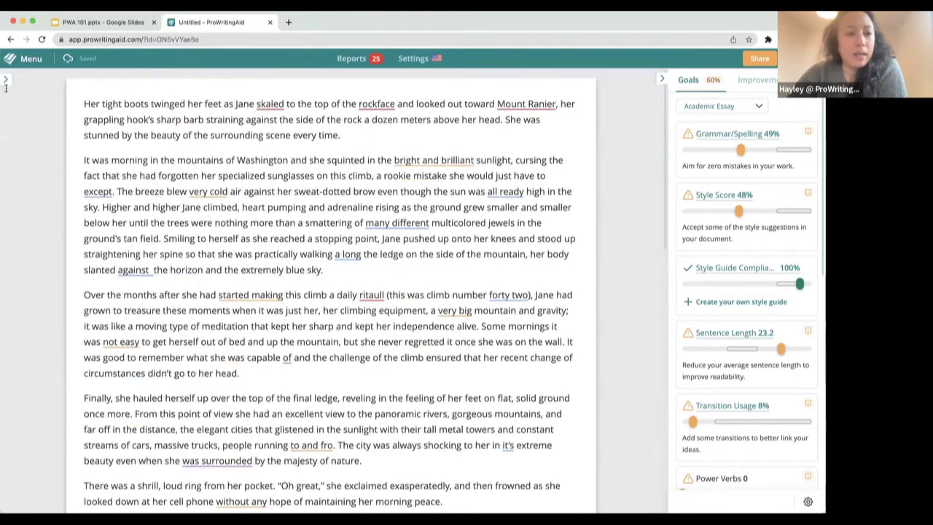
{"action": "left_click", "coordinate": [6, 80]}
{"action": "left_click", "coordinate": [161, 82]}
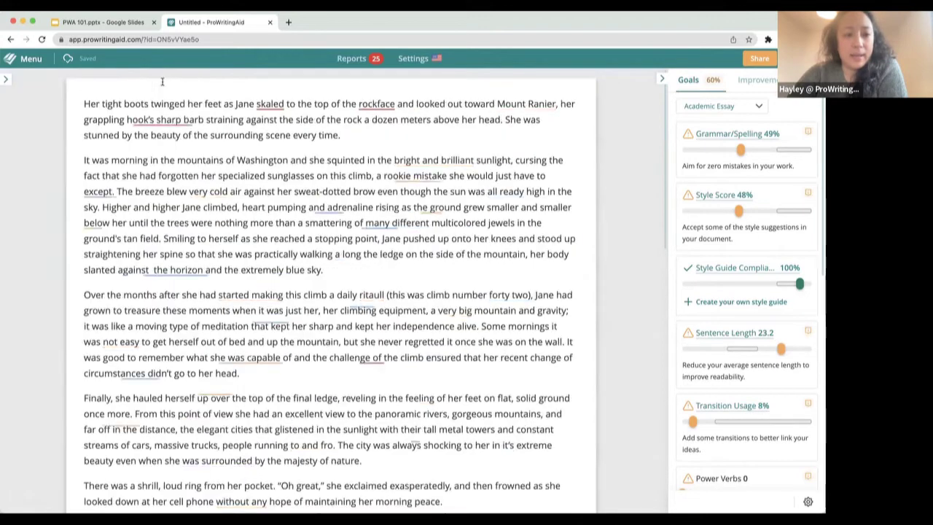
{"action": "left_click", "coordinate": [662, 78]}
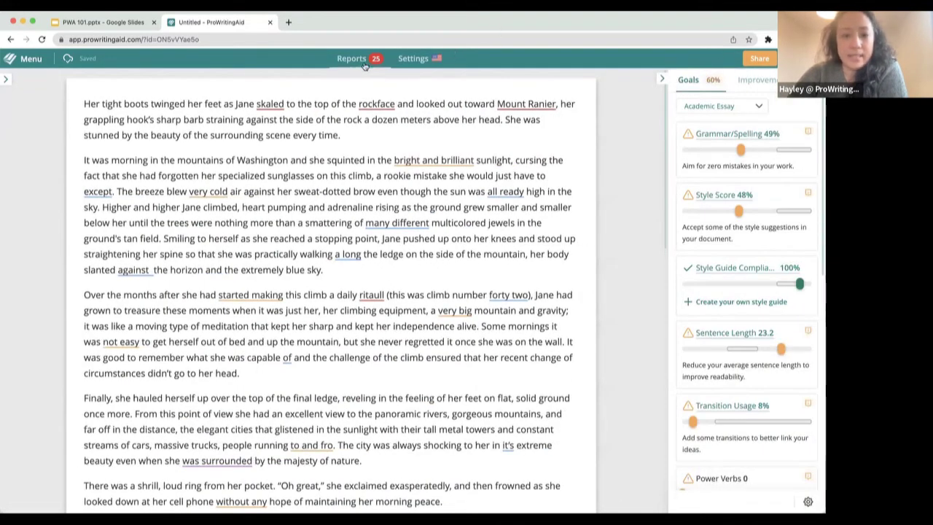
- Expand the set of reports above the document, collapse it once, and expand it again
{"action": "left_click", "coordinate": [360, 59]}
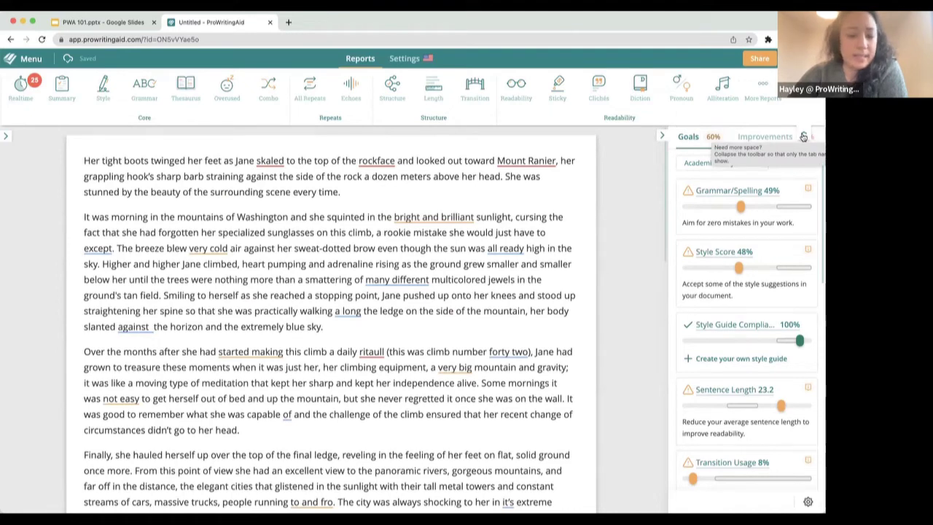
{"action": "left_click", "coordinate": [802, 136]}
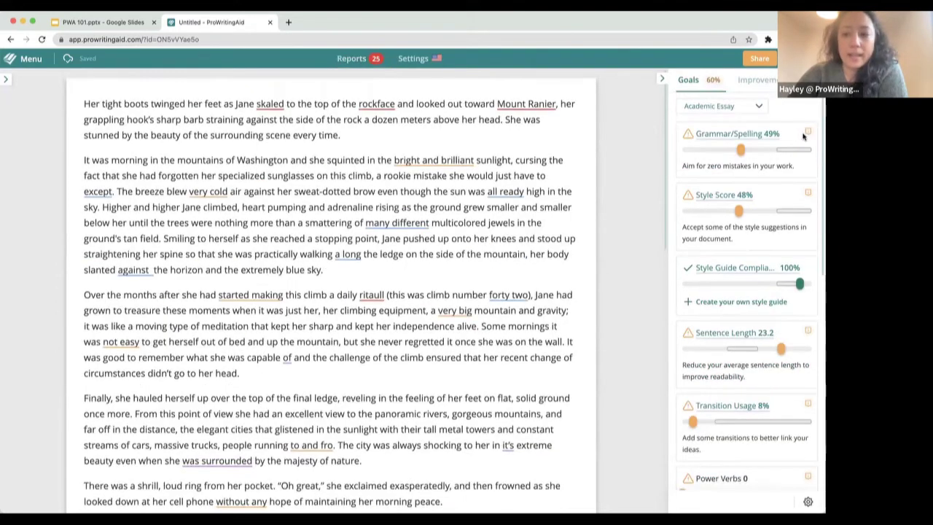
{"action": "left_click", "coordinate": [354, 60]}
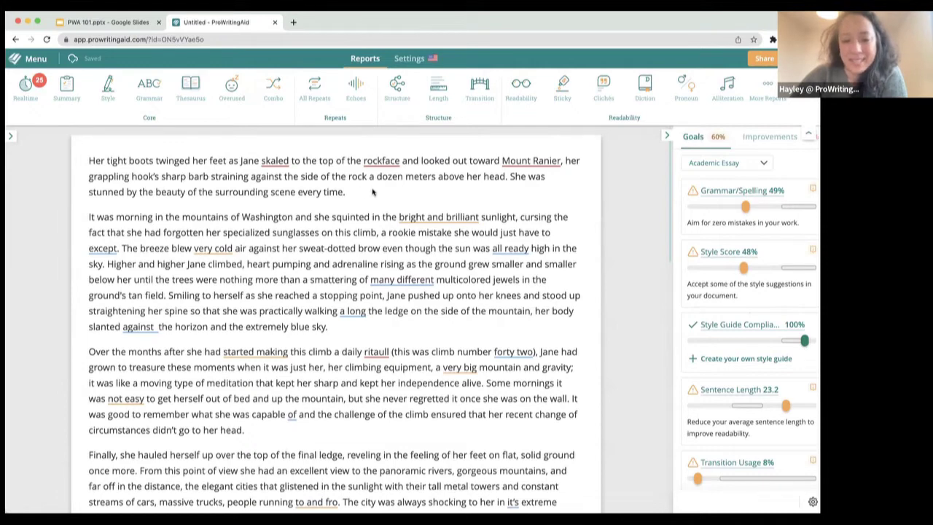
- Show the document list briefly next to the expanded reports and hide it to keep the text wide
{"action": "left_click", "coordinate": [11, 139]}
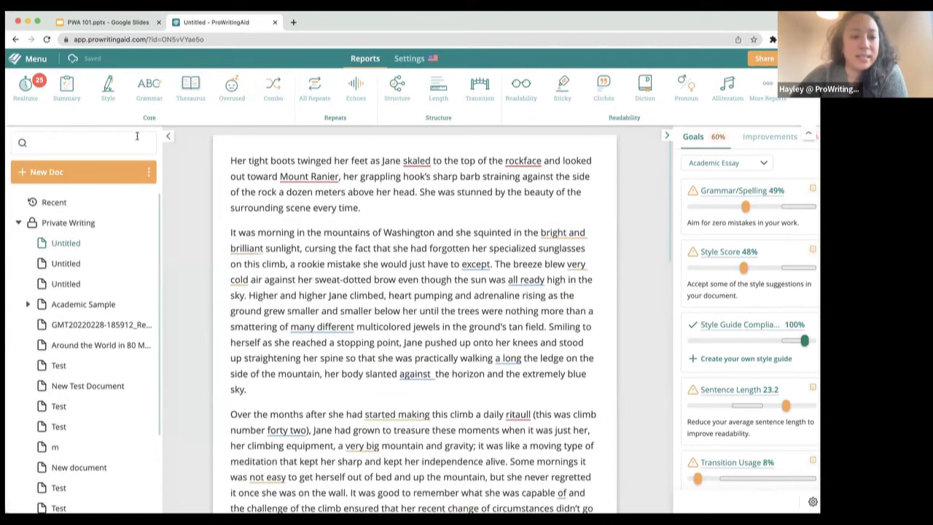
{"action": "left_click", "coordinate": [169, 139]}
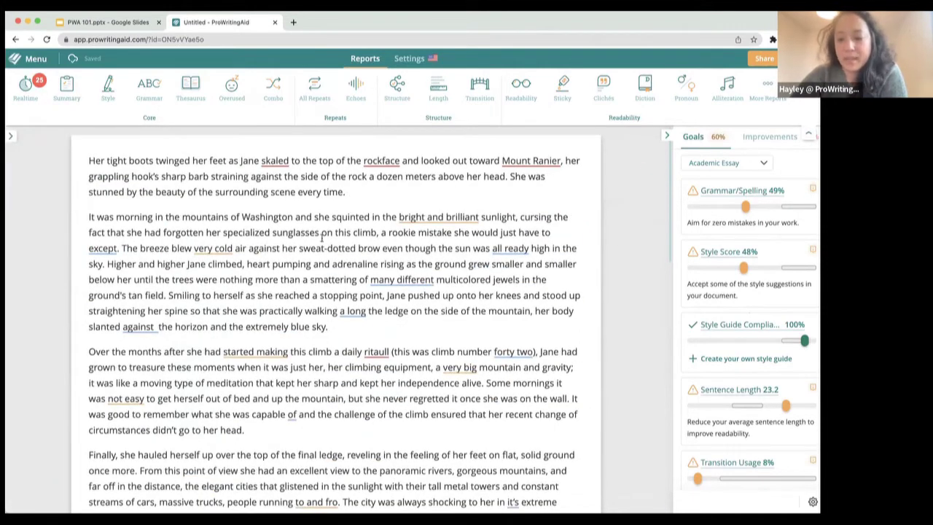
{"action": "scroll", "coordinate": [274, 175], "scroll_direction": "down", "scroll_amount": 1}
{"action": "scroll", "coordinate": [282, 154], "scroll_direction": "up", "scroll_amount": 1}
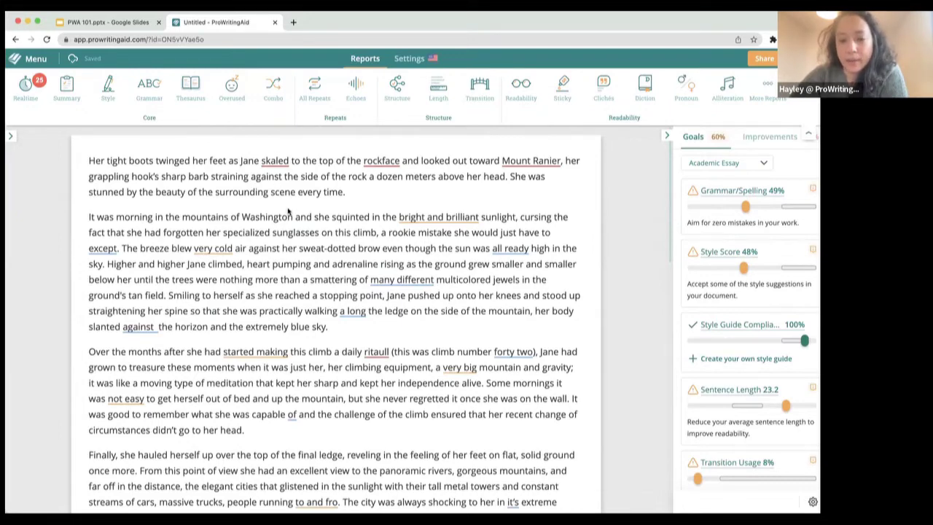
- Turn realtime checking off for the sample document and switch it back on
{"action": "left_click", "coordinate": [25, 88]}
{"action": "left_click", "coordinate": [36, 100]}
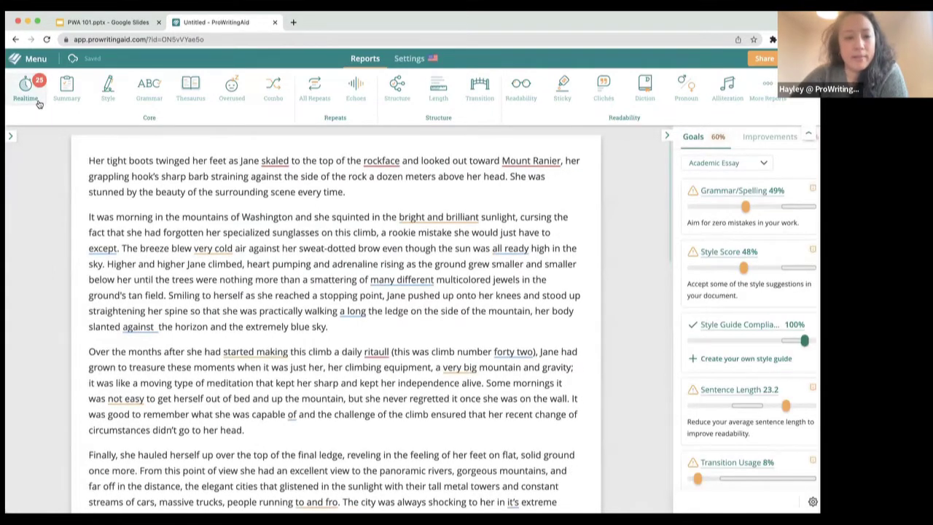
{"action": "left_click", "coordinate": [38, 104]}
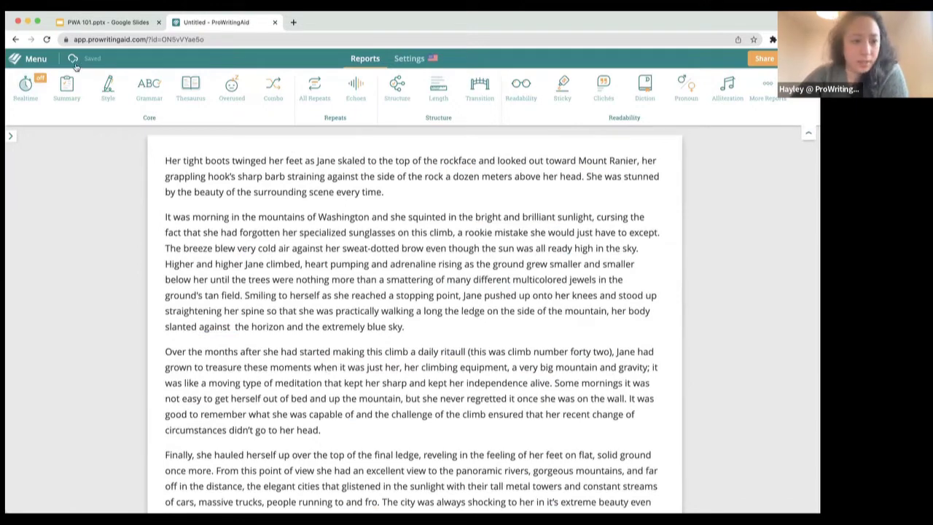
{"action": "left_click", "coordinate": [28, 89]}
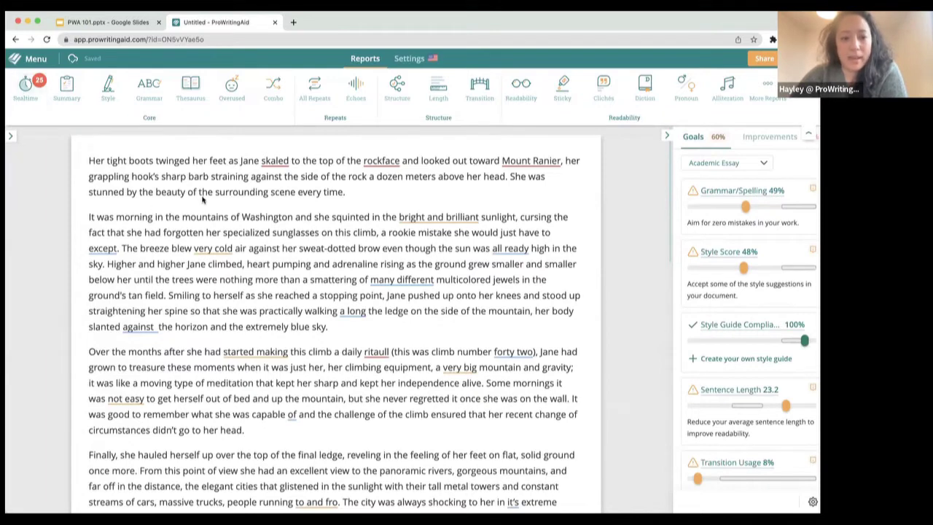
- Replace the misspelled "skaled" with "scaled" and ignore the redundancy suggestion for "bright and brilliant"
{"action": "scroll", "coordinate": [223, 198], "scroll_direction": "down", "scroll_amount": 1}
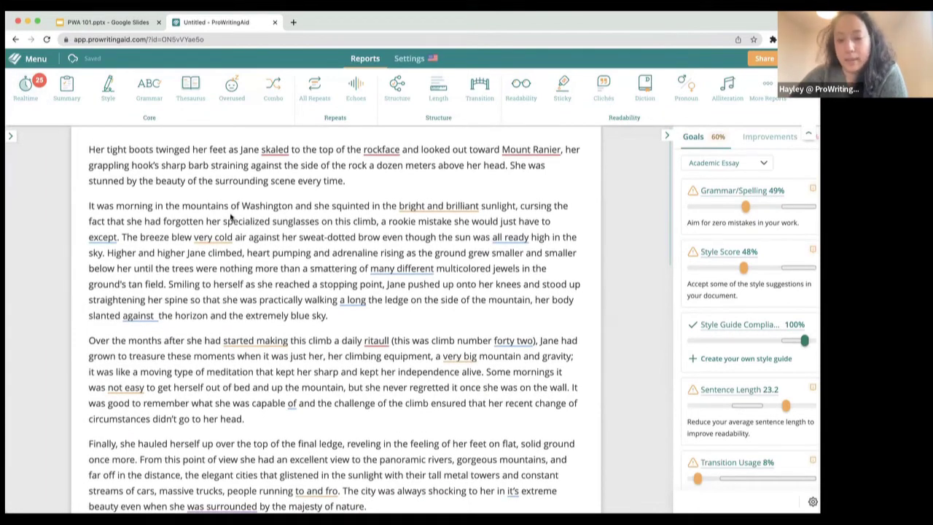
{"action": "scroll", "coordinate": [230, 216], "scroll_direction": "down", "scroll_amount": 1}
{"action": "scroll", "coordinate": [240, 208], "scroll_direction": "up", "scroll_amount": 2}
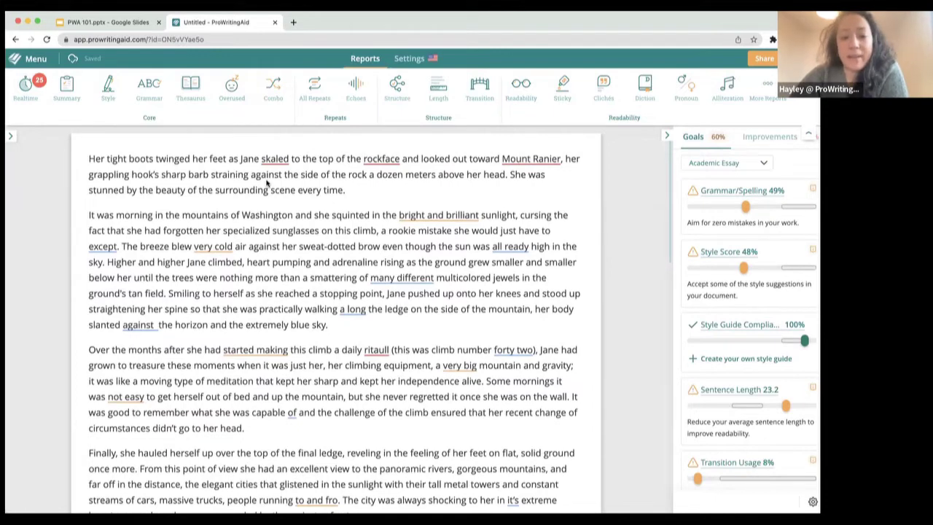
{"action": "mouse_move", "coordinate": [270, 162]}
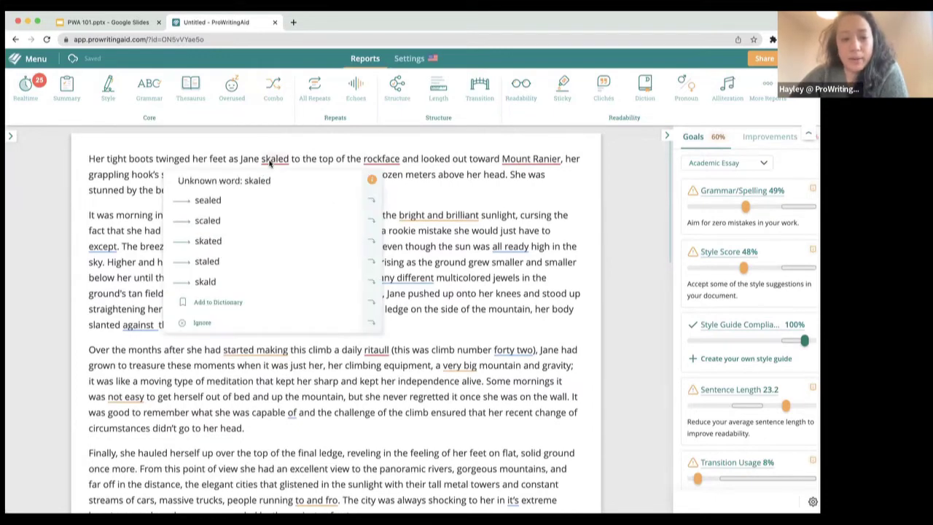
{"action": "left_click", "coordinate": [246, 220]}
{"action": "mouse_move", "coordinate": [439, 213]}
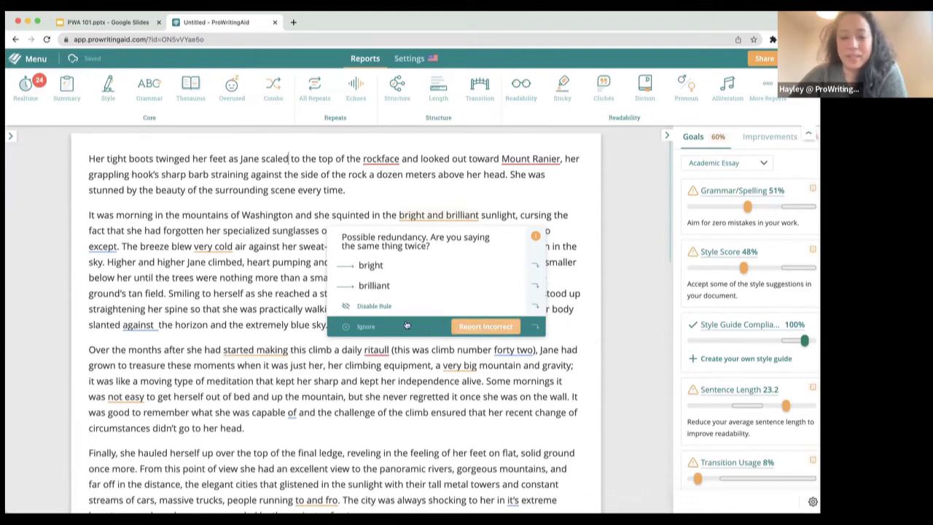
{"action": "left_click", "coordinate": [404, 323]}
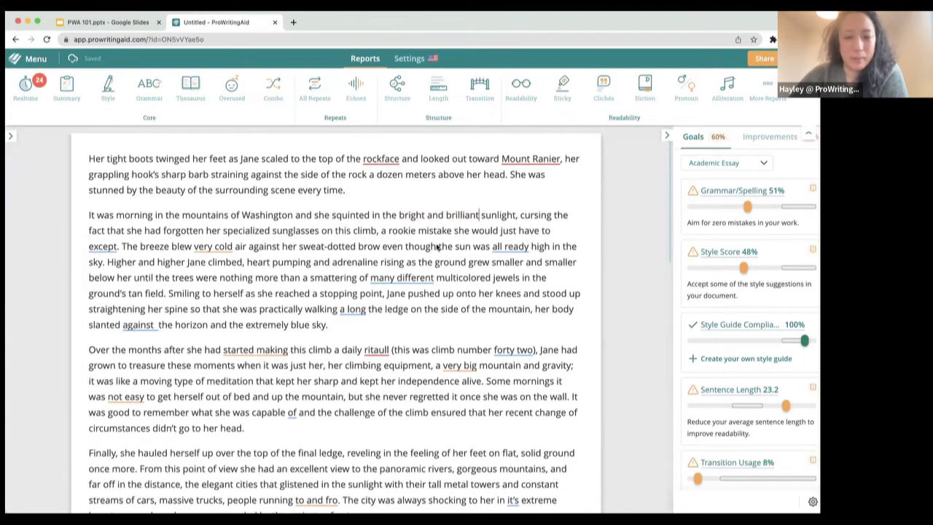
- Replace the unknown word "rockface" with "rock face" and view the readability suggestion for "started making"
{"action": "left_click", "coordinate": [383, 158]}
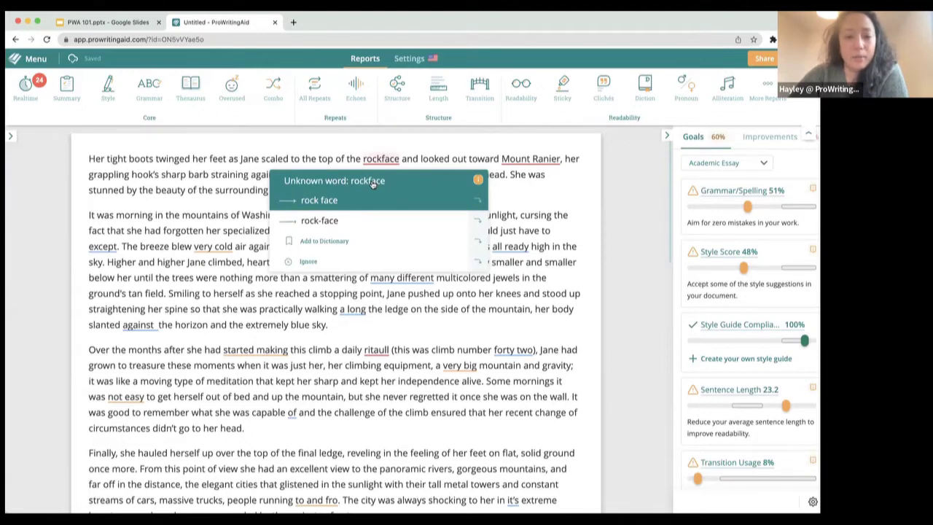
{"action": "key", "text": "Return"}
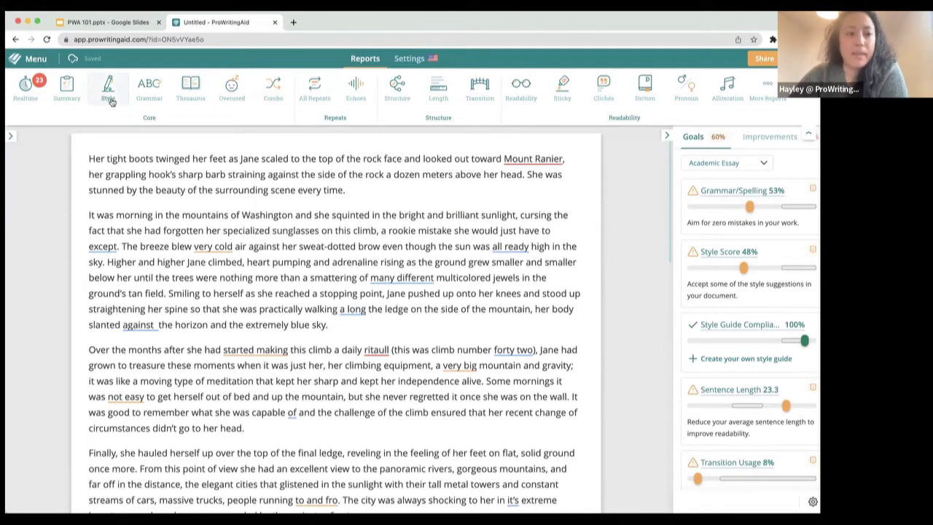
{"action": "left_click", "coordinate": [267, 350]}
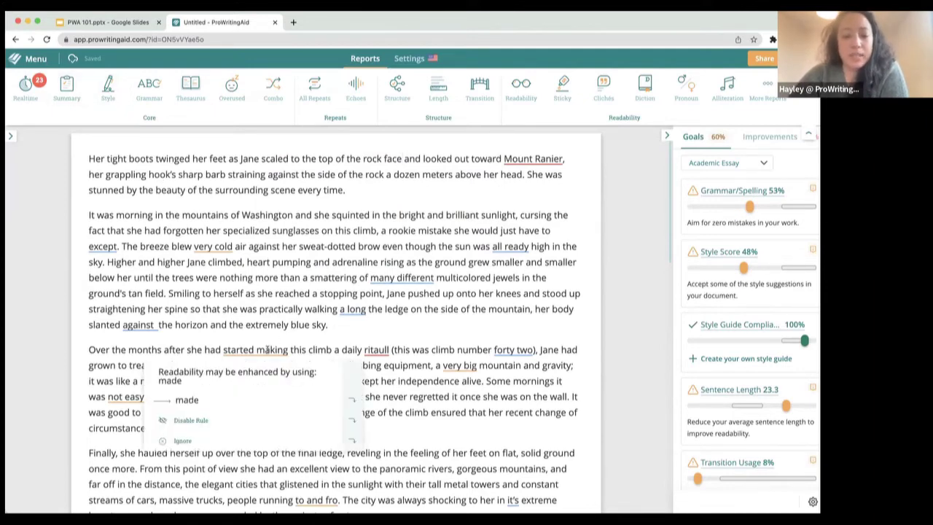
{"action": "left_click", "coordinate": [189, 325]}
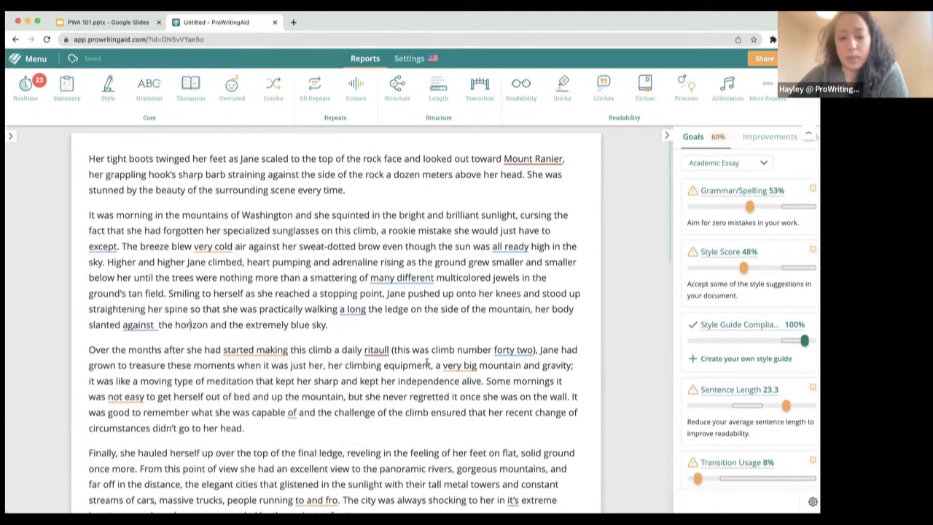
{"action": "scroll", "coordinate": [410, 386], "scroll_direction": "down", "scroll_amount": 2}
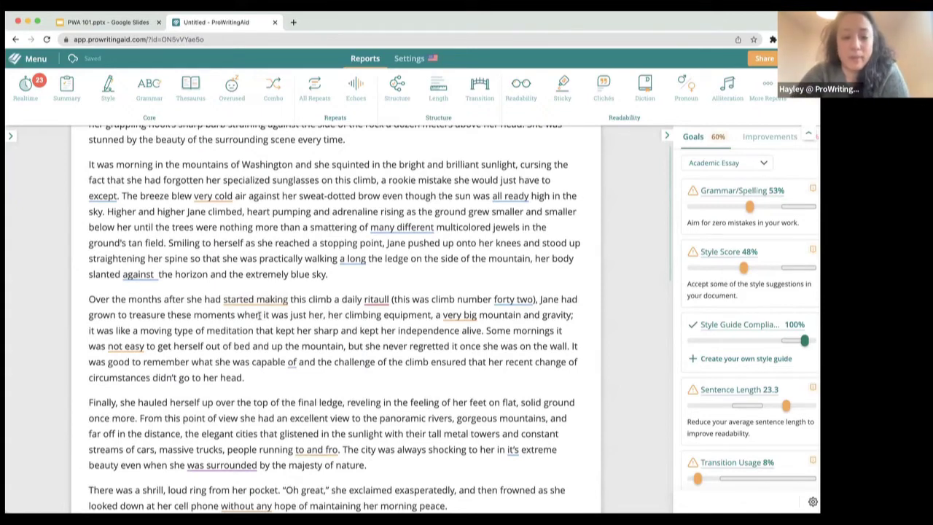
{"action": "mouse_move", "coordinate": [271, 301]}
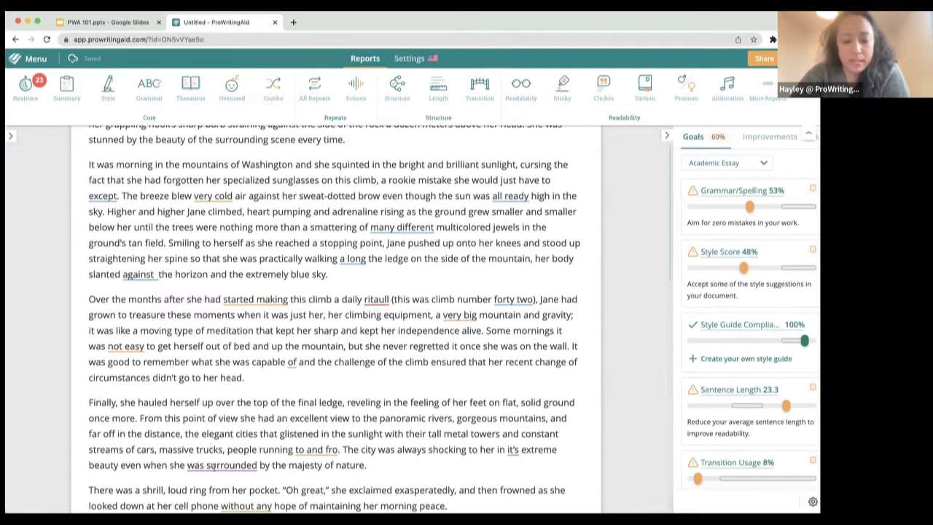
{"action": "left_click", "coordinate": [437, 347]}
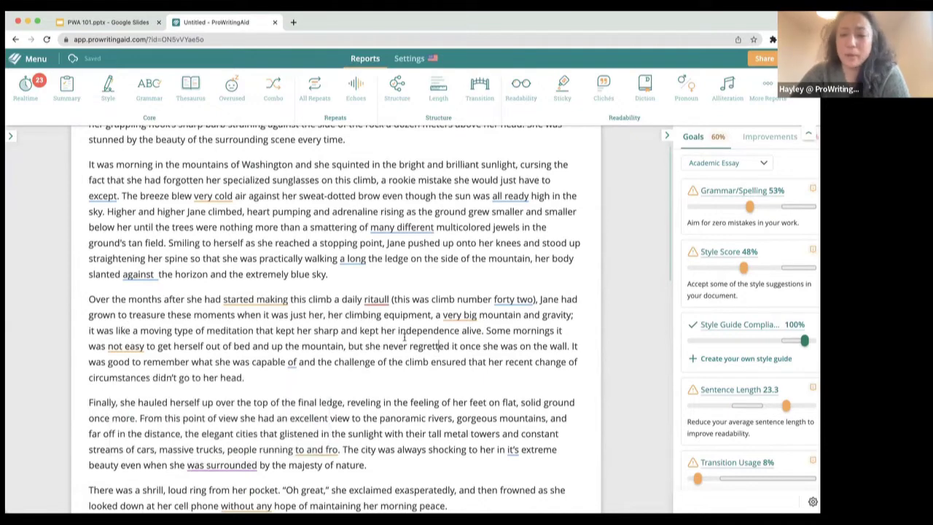
{"action": "scroll", "coordinate": [404, 338], "scroll_direction": "up", "scroll_amount": 1}
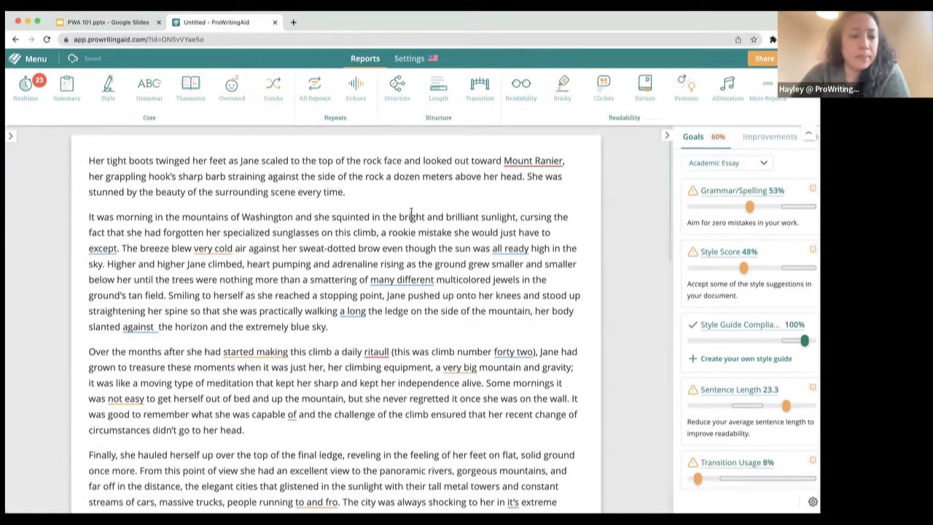
{"action": "scroll", "coordinate": [411, 212], "scroll_direction": "down", "scroll_amount": 1}
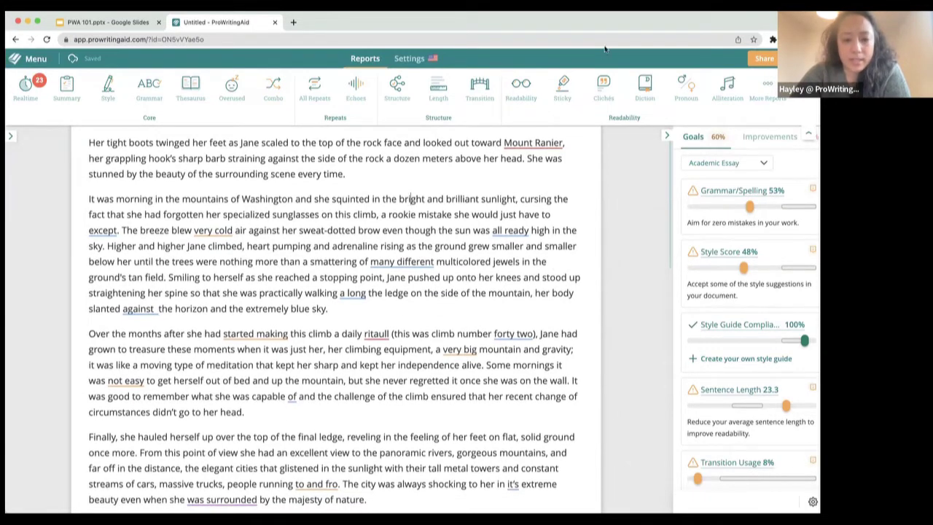
- Open the explanation behind the stronger-adjective suggestion for "very cold", read through the weak words article, and close it
{"action": "mouse_move", "coordinate": [226, 229]}
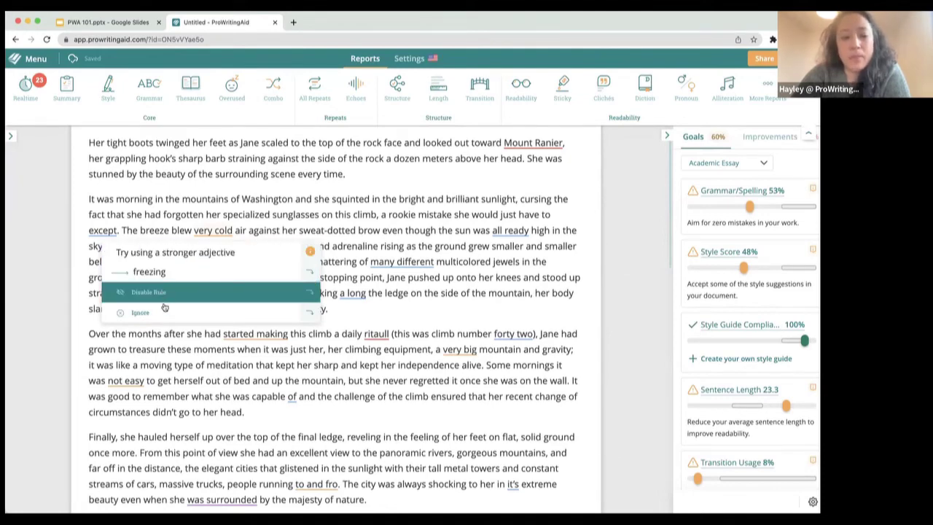
{"action": "left_click", "coordinate": [310, 254]}
{"action": "scroll", "coordinate": [423, 307], "scroll_direction": "down", "scroll_amount": 1}
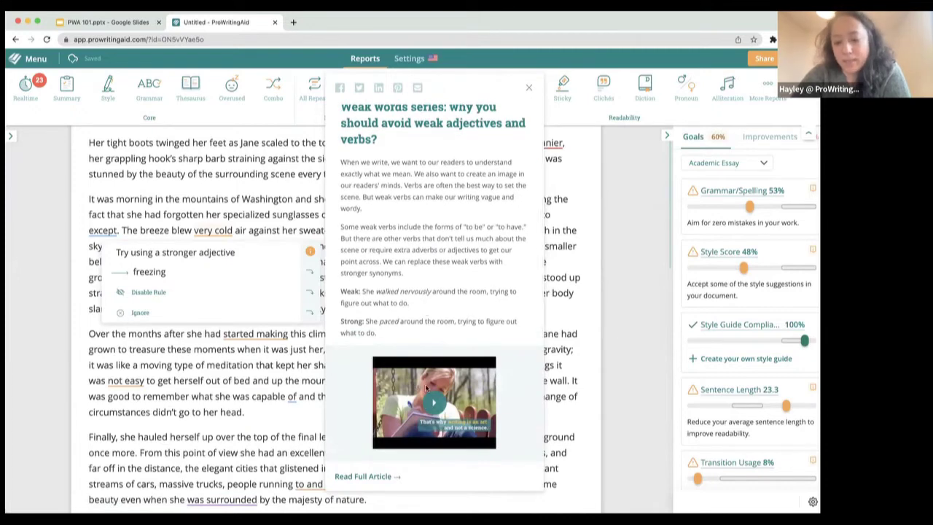
{"action": "scroll", "coordinate": [417, 273], "scroll_direction": "up", "scroll_amount": 1}
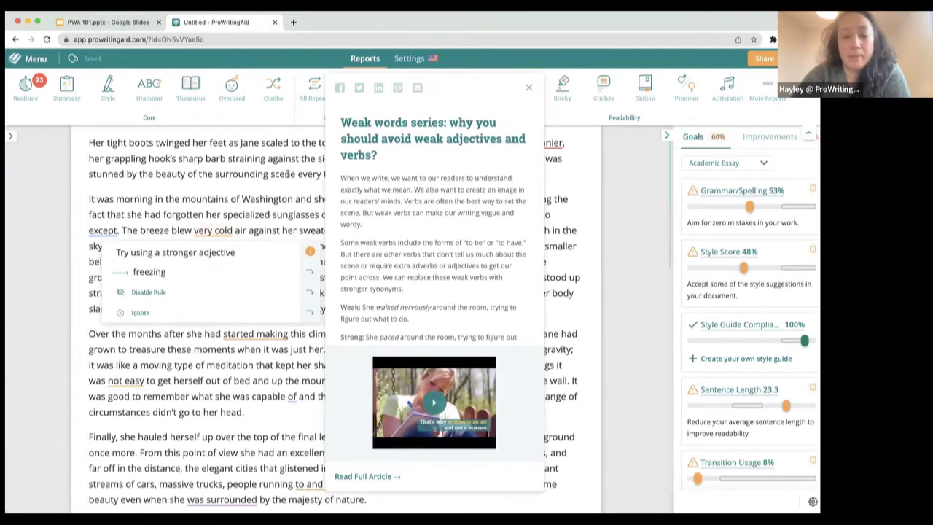
{"action": "left_click", "coordinate": [289, 178]}
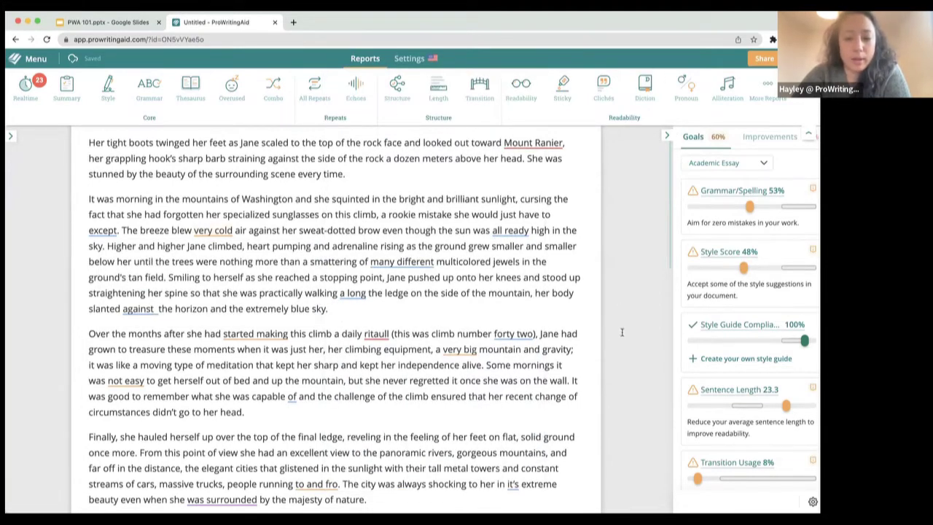
- Bring up the weak words article for "very cold" again and dismiss it after reading
{"action": "left_click", "coordinate": [443, 303]}
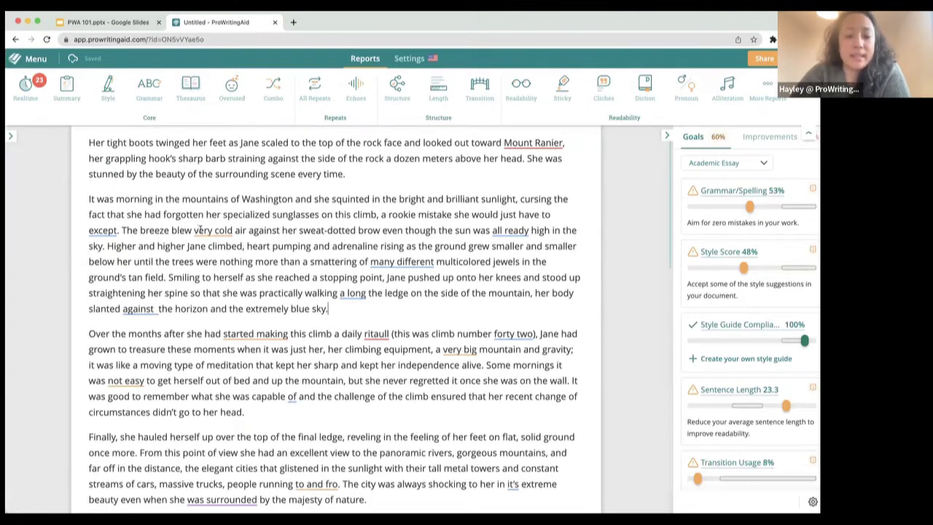
{"action": "left_click", "coordinate": [310, 251]}
{"action": "scroll", "coordinate": [414, 271], "scroll_direction": "down", "scroll_amount": 1}
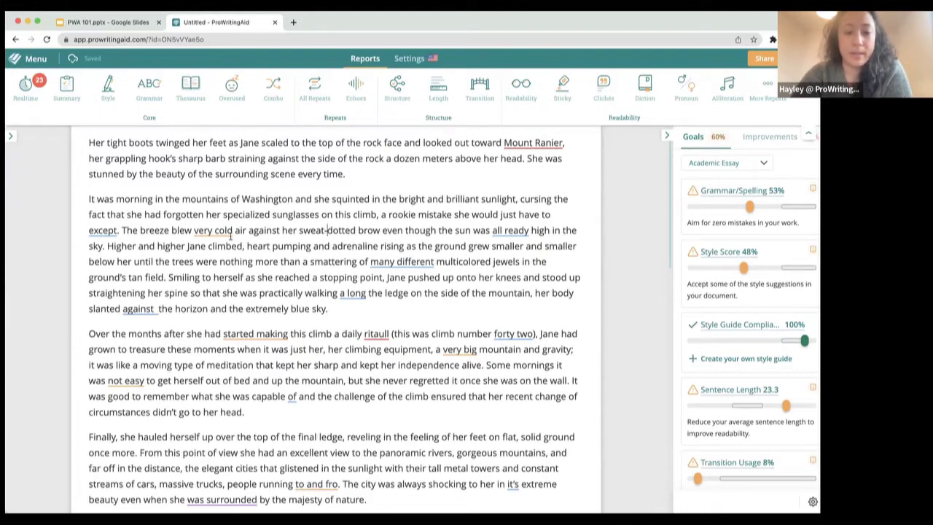
{"action": "left_click", "coordinate": [309, 251]}
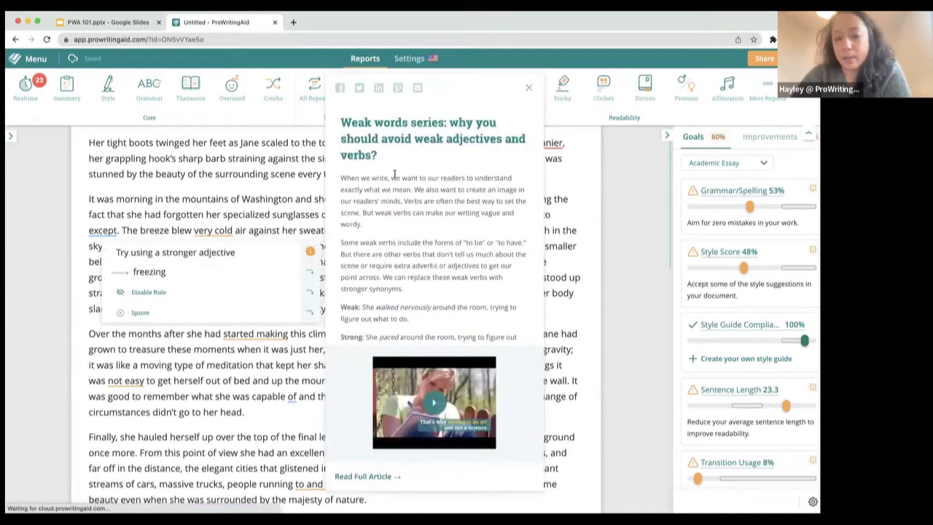
{"action": "scroll", "coordinate": [400, 283], "scroll_direction": "down", "scroll_amount": 1}
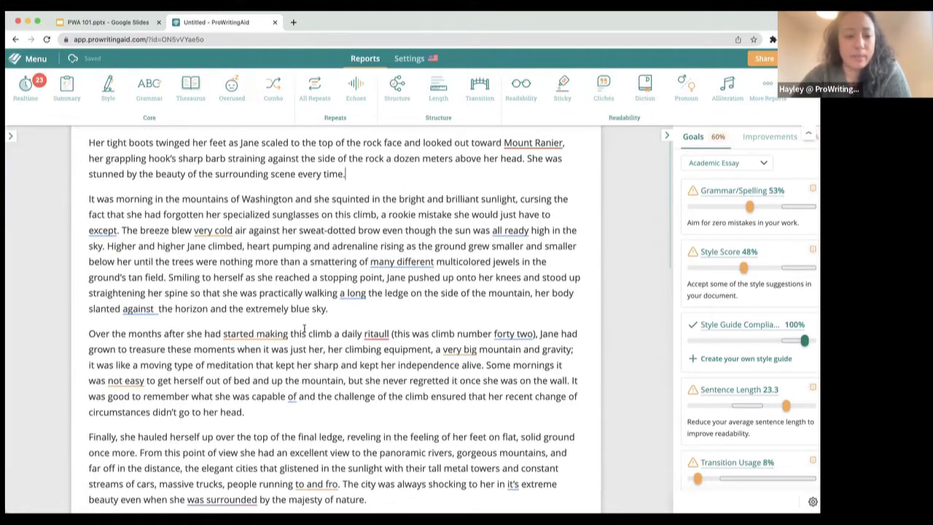
- Turn realtime checking off so the plain text shows, and switch it back on
{"action": "left_click", "coordinate": [26, 85]}
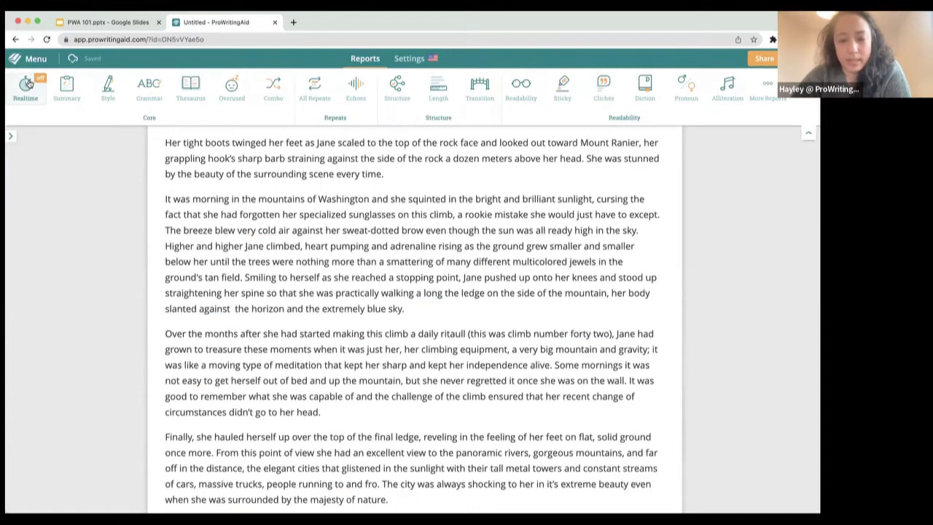
{"action": "left_click", "coordinate": [26, 84]}
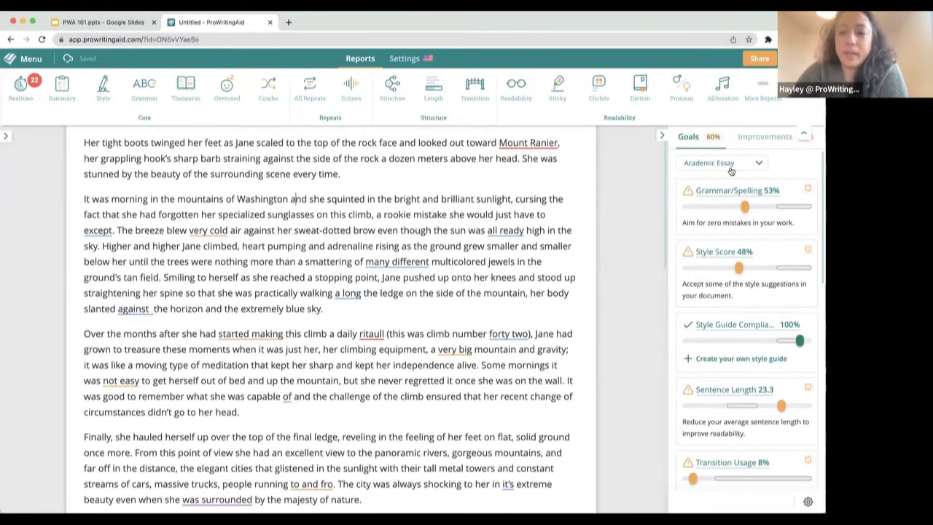
- Look through the writing goals listed for the Academic Essay document type
{"action": "scroll", "coordinate": [741, 309], "scroll_direction": "down", "scroll_amount": 1}
{"action": "scroll", "coordinate": [741, 309], "scroll_direction": "down", "scroll_amount": 4}
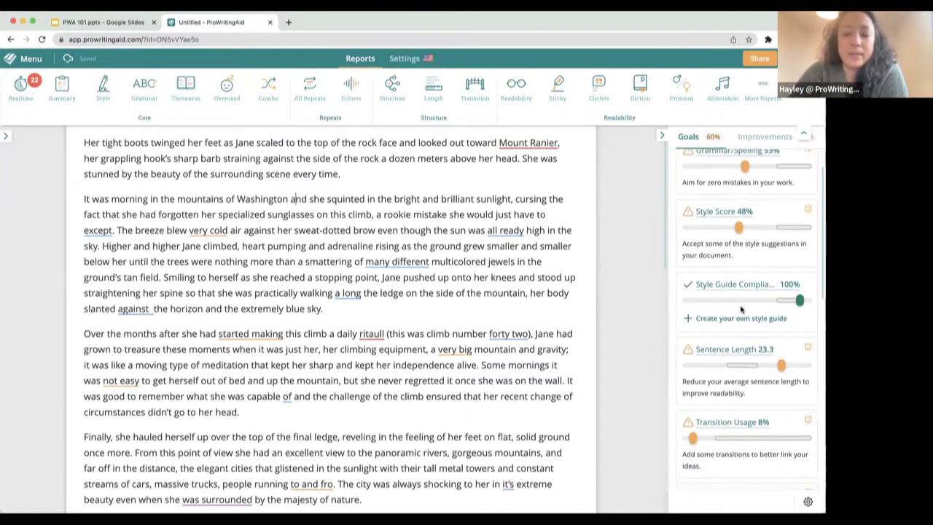
{"action": "scroll", "coordinate": [741, 306], "scroll_direction": "down", "scroll_amount": 3}
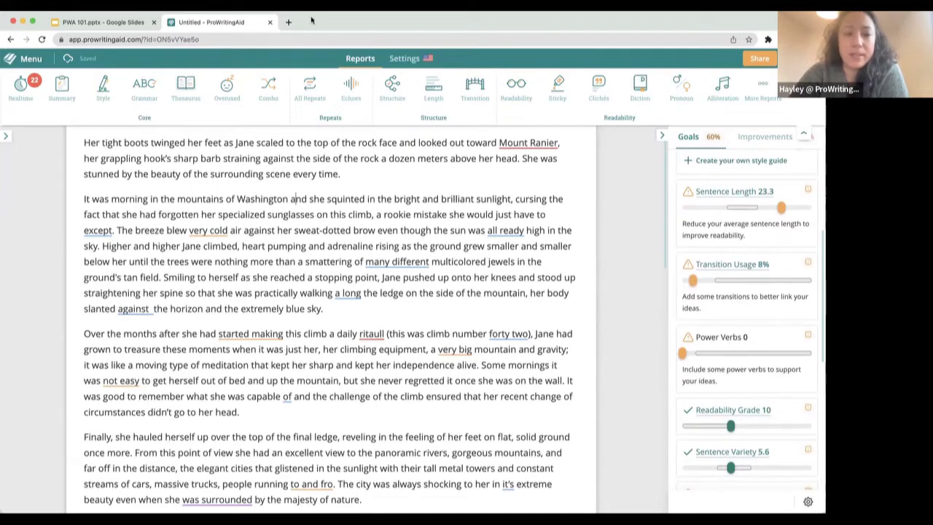
{"action": "scroll", "coordinate": [812, 331], "scroll_direction": "up", "scroll_amount": 1}
{"action": "scroll", "coordinate": [812, 331], "scroll_direction": "up", "scroll_amount": 3}
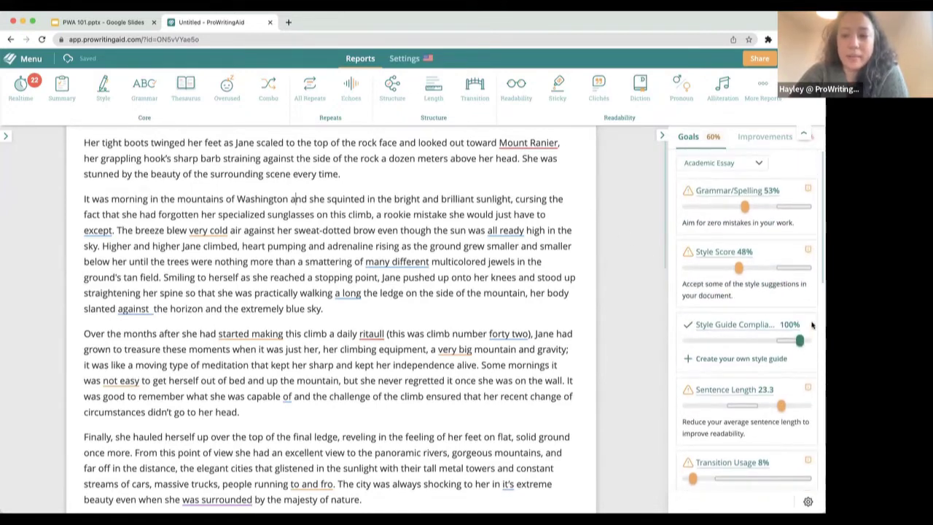
- Change the document type to General Fiction from the Creative category
{"action": "left_click", "coordinate": [758, 163]}
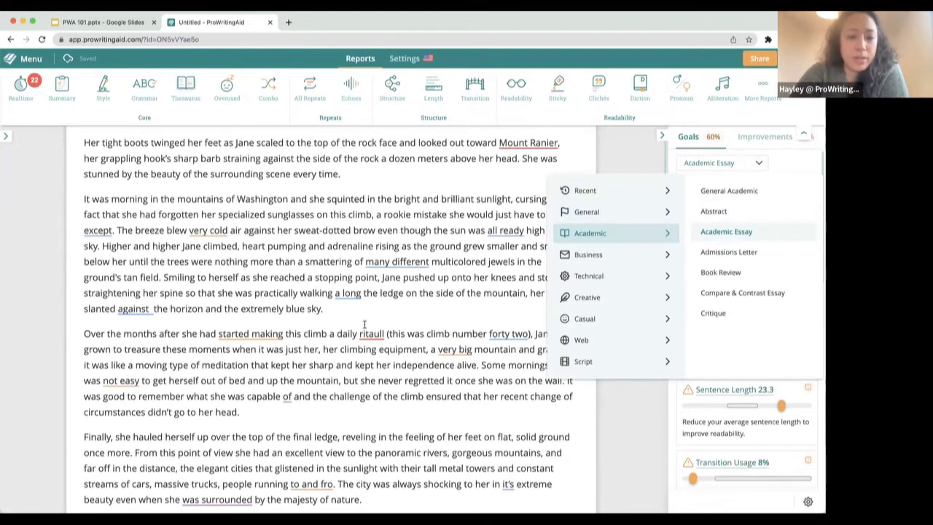
{"action": "left_click", "coordinate": [631, 297]}
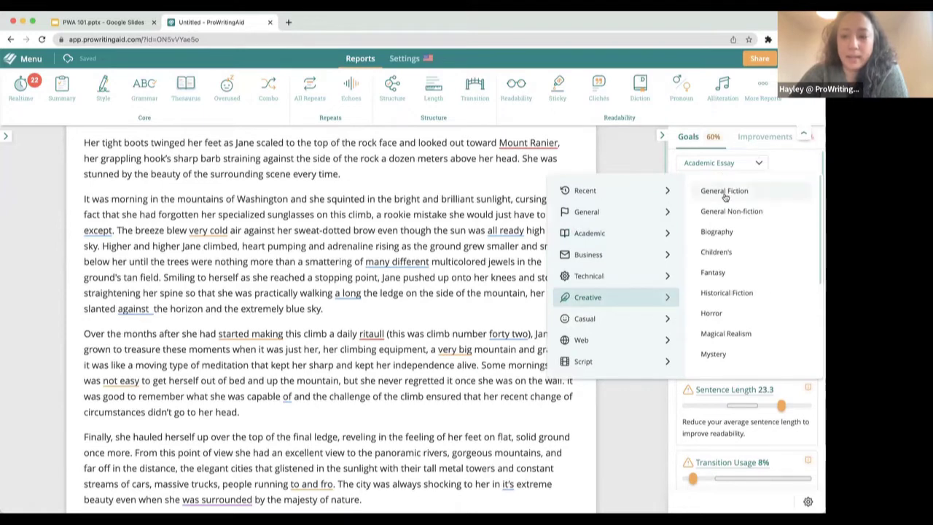
{"action": "left_click", "coordinate": [725, 192]}
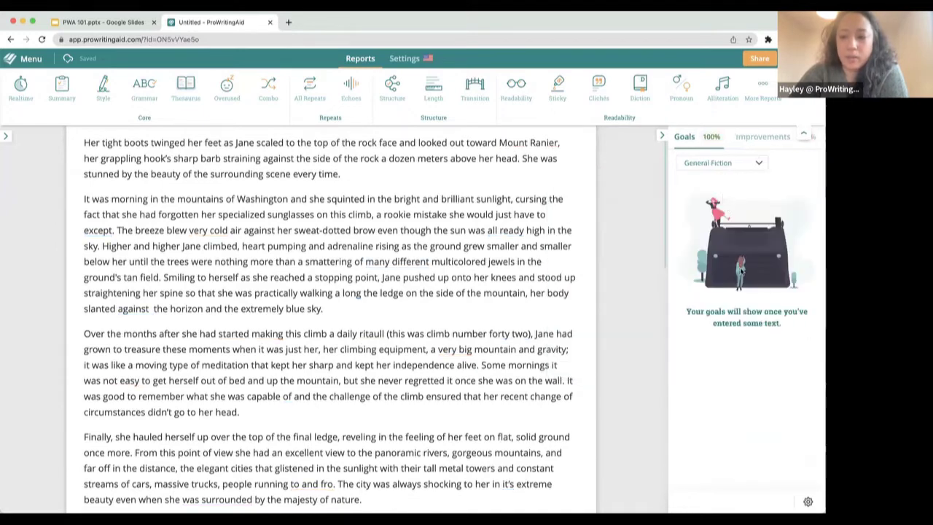
- Examine the General Fiction goals, including pacing, emotion tells and dialogue tags
{"action": "scroll", "coordinate": [758, 381], "scroll_direction": "down", "scroll_amount": 3}
{"action": "scroll", "coordinate": [757, 381], "scroll_direction": "down", "scroll_amount": 3}
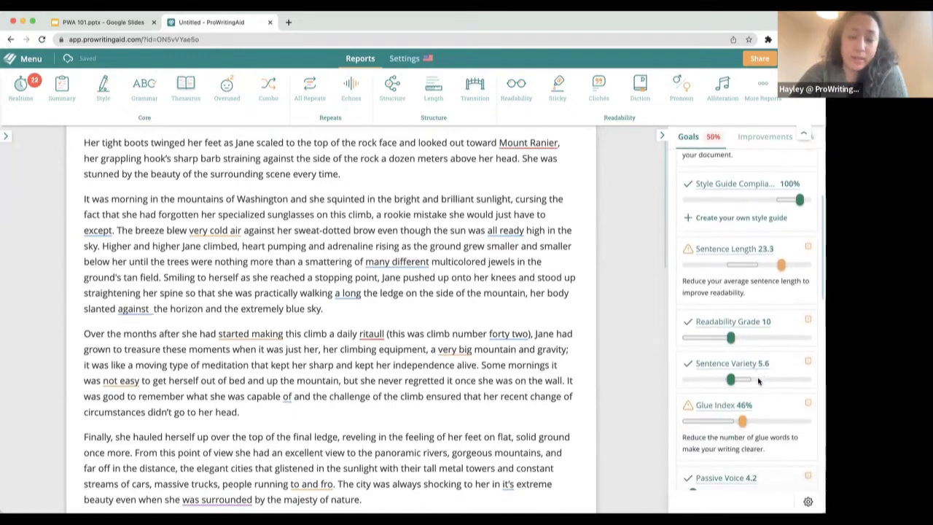
{"action": "scroll", "coordinate": [757, 381], "scroll_direction": "down", "scroll_amount": 4}
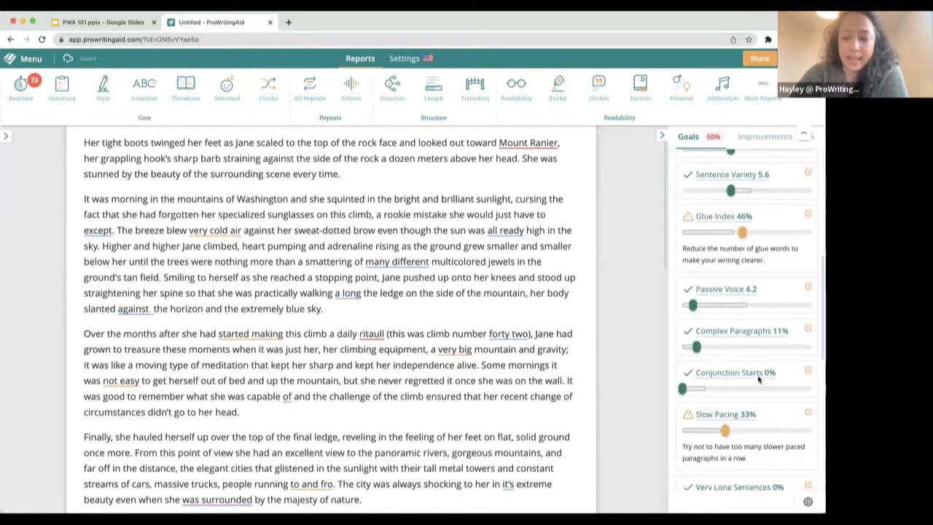
{"action": "scroll", "coordinate": [769, 435], "scroll_direction": "down", "scroll_amount": 1}
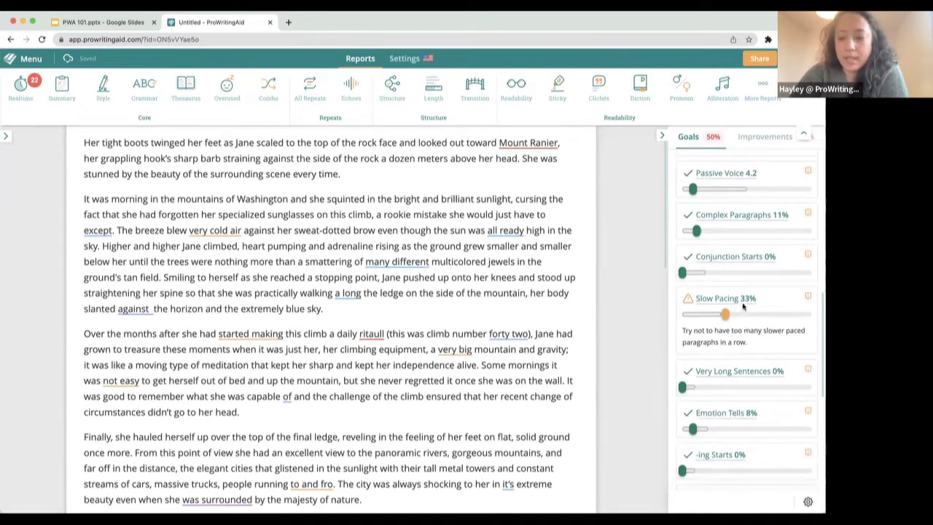
{"action": "scroll", "coordinate": [737, 305], "scroll_direction": "down", "scroll_amount": 1}
{"action": "scroll", "coordinate": [738, 335], "scroll_direction": "down", "scroll_amount": 3}
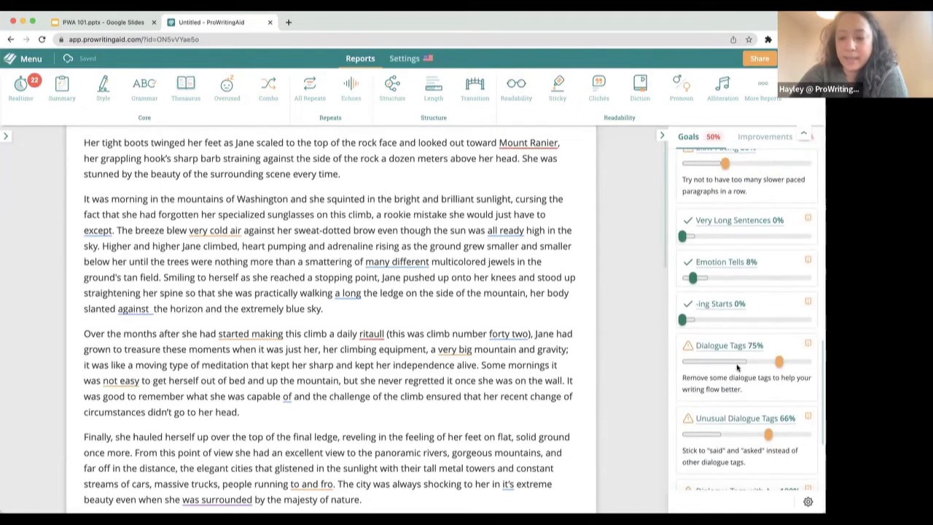
{"action": "scroll", "coordinate": [728, 292], "scroll_direction": "up", "scroll_amount": 10}
{"action": "scroll", "coordinate": [720, 191], "scroll_direction": "up", "scroll_amount": 2}
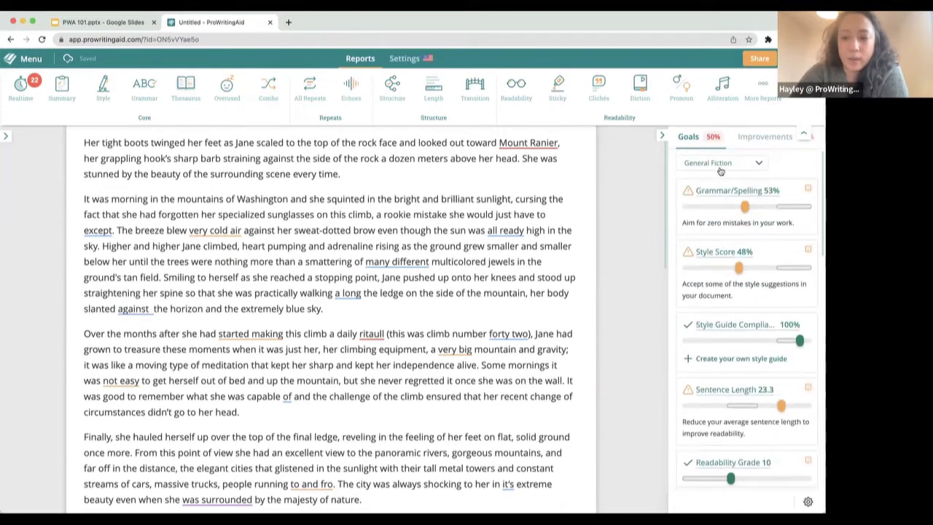
- Set the document type back to Academic Essay from the Academic category
{"action": "left_click", "coordinate": [720, 168]}
{"action": "mouse_move", "coordinate": [616, 242]}
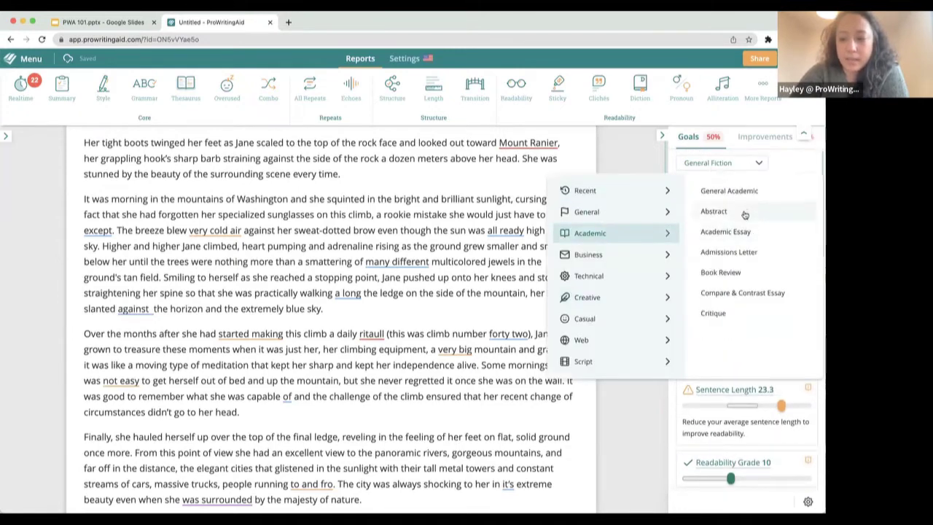
{"action": "left_click", "coordinate": [725, 230]}
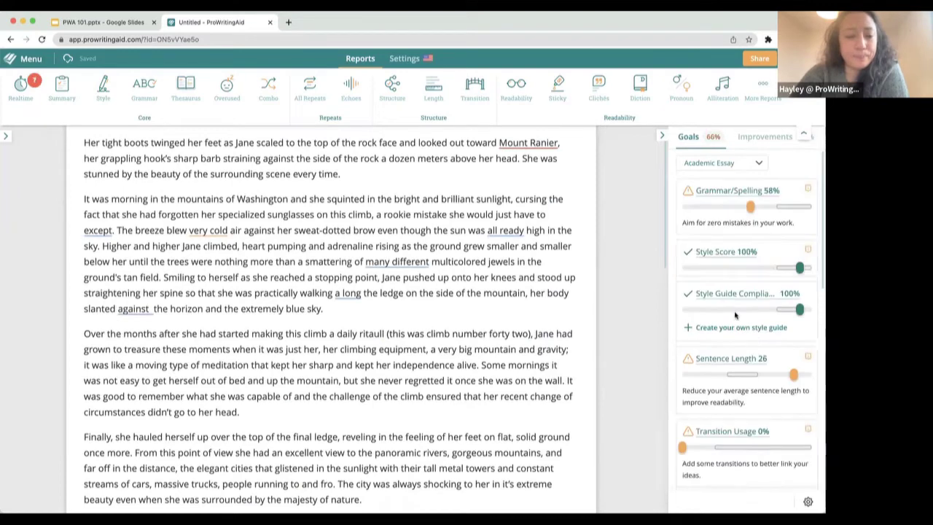
- Review the Academic Essay goals again, comparing transition usage, power verbs and weak adverbs with the fiction goals
{"action": "scroll", "coordinate": [736, 401], "scroll_direction": "down", "scroll_amount": 3}
{"action": "scroll", "coordinate": [745, 413], "scroll_direction": "down", "scroll_amount": 7}
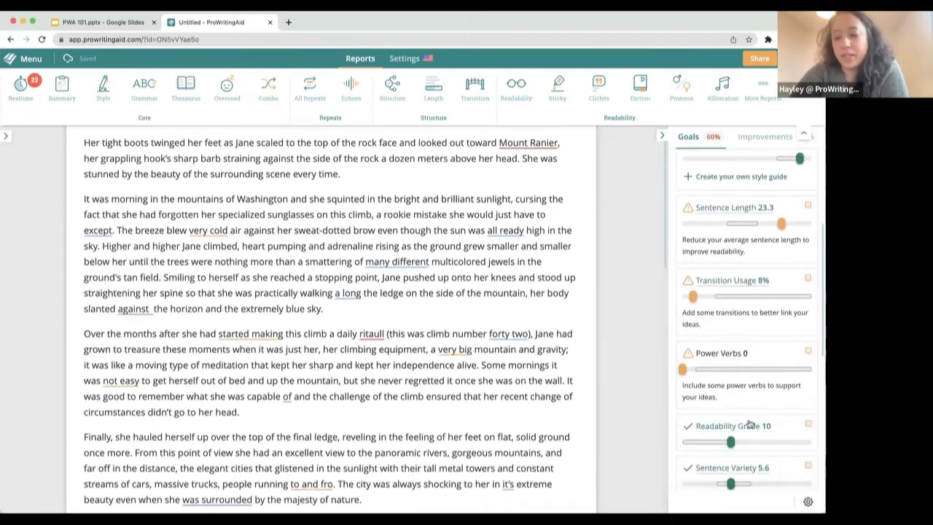
{"action": "scroll", "coordinate": [750, 421], "scroll_direction": "down", "scroll_amount": 1}
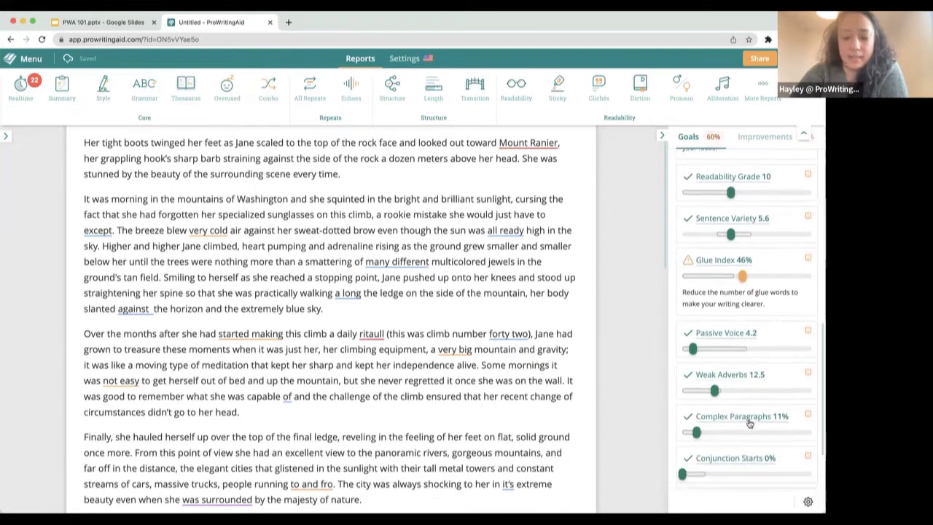
{"action": "scroll", "coordinate": [748, 425], "scroll_direction": "down", "scroll_amount": 2}
{"action": "scroll", "coordinate": [733, 397], "scroll_direction": "up", "scroll_amount": 5}
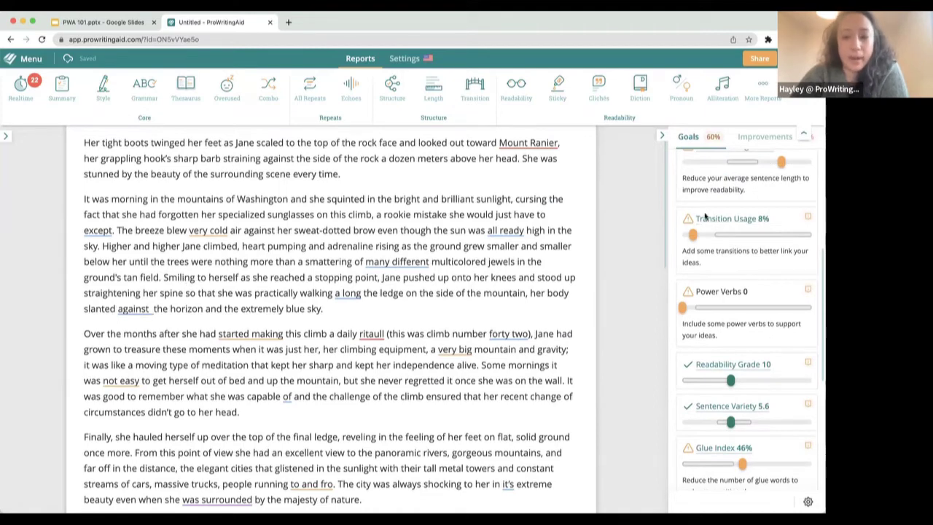
- Change the document type from Academic Essay to General Fiction in the Creative category
{"action": "scroll", "coordinate": [704, 217], "scroll_direction": "up", "scroll_amount": 5}
{"action": "scroll", "coordinate": [719, 180], "scroll_direction": "up", "scroll_amount": 2}
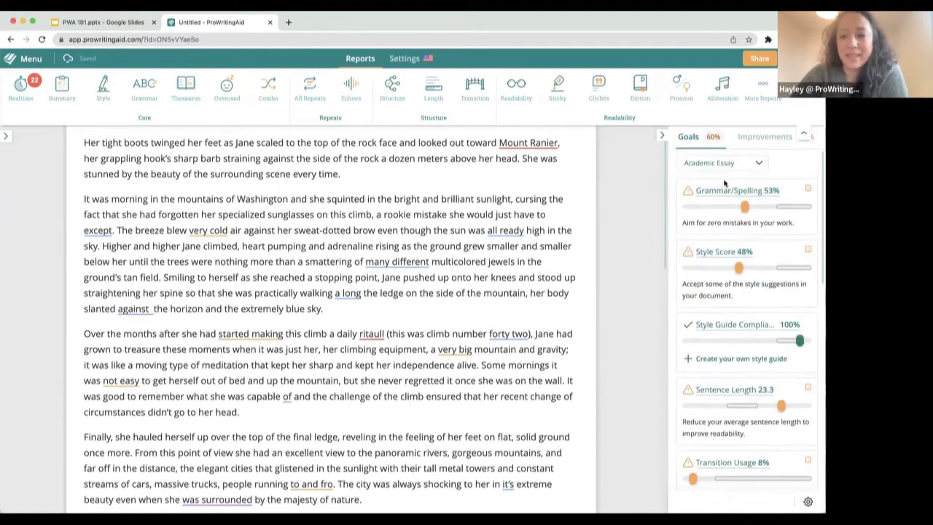
{"action": "left_click", "coordinate": [718, 165]}
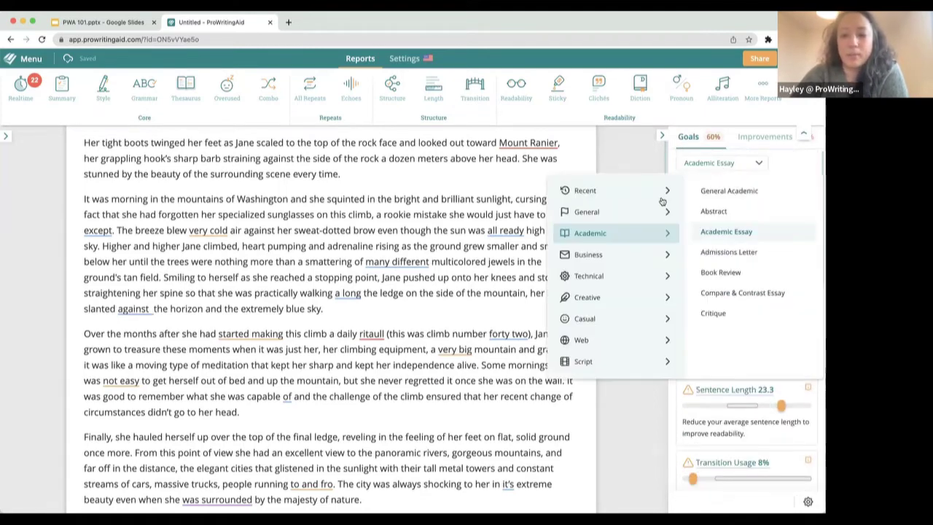
{"action": "left_click", "coordinate": [633, 298]}
{"action": "left_click", "coordinate": [749, 191]}
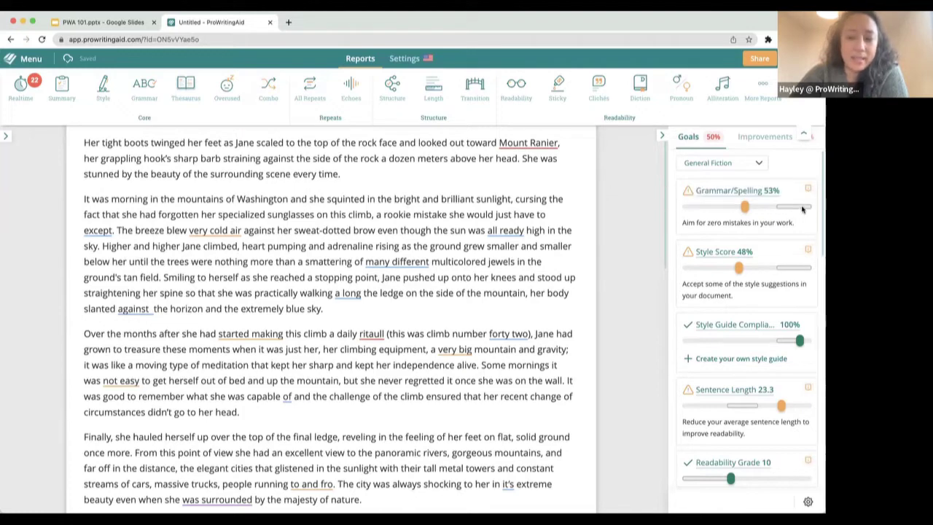
- Examine the General Fiction goals from grammar and style scores through sentence length to glue index, including the suggested range for sentence length
{"action": "mouse_move", "coordinate": [802, 209]}
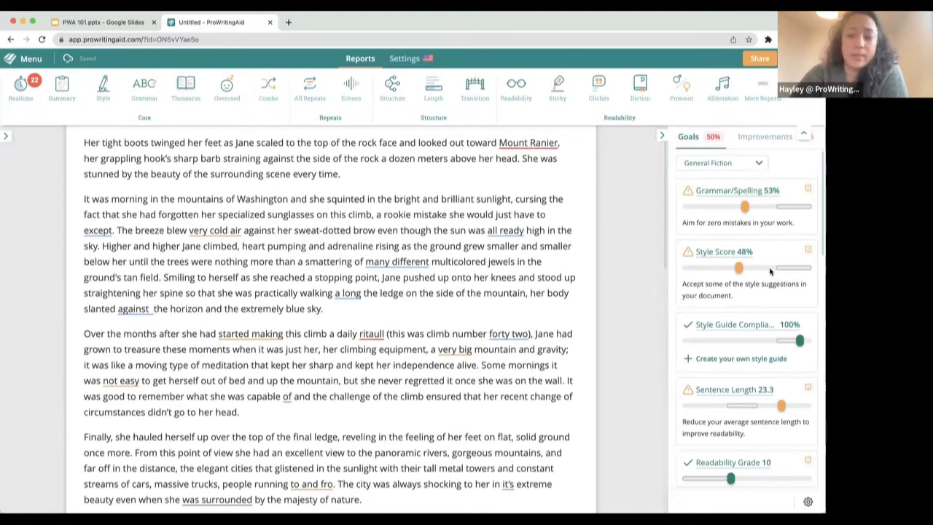
{"action": "scroll", "coordinate": [773, 298], "scroll_direction": "down", "scroll_amount": 1}
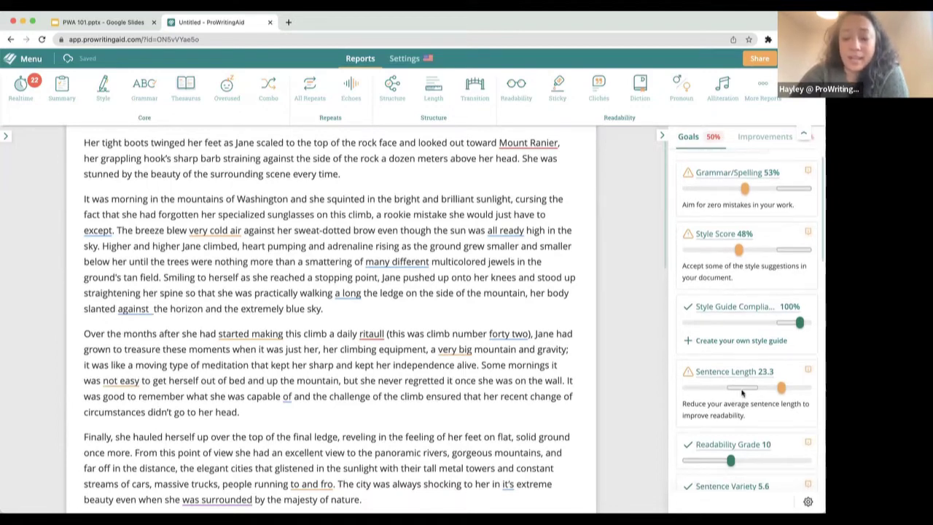
{"action": "mouse_move", "coordinate": [742, 391]}
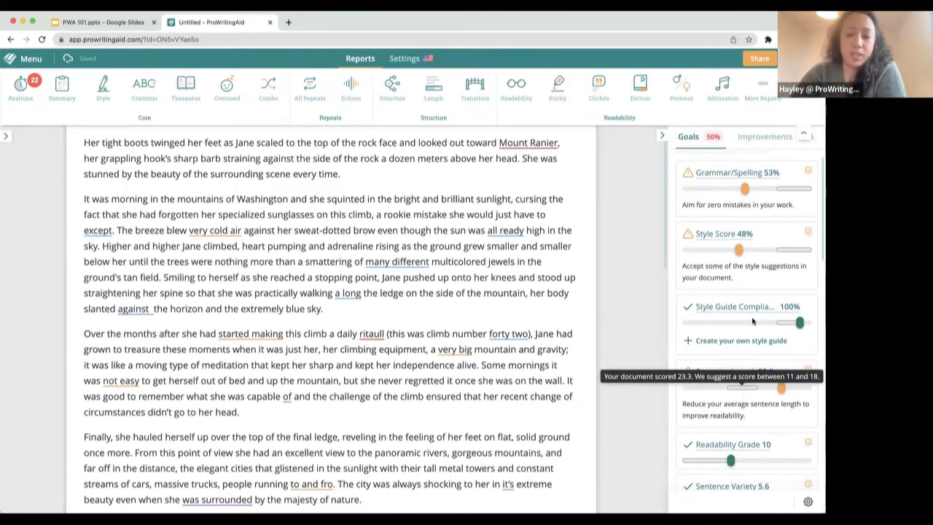
{"action": "mouse_move", "coordinate": [792, 190]}
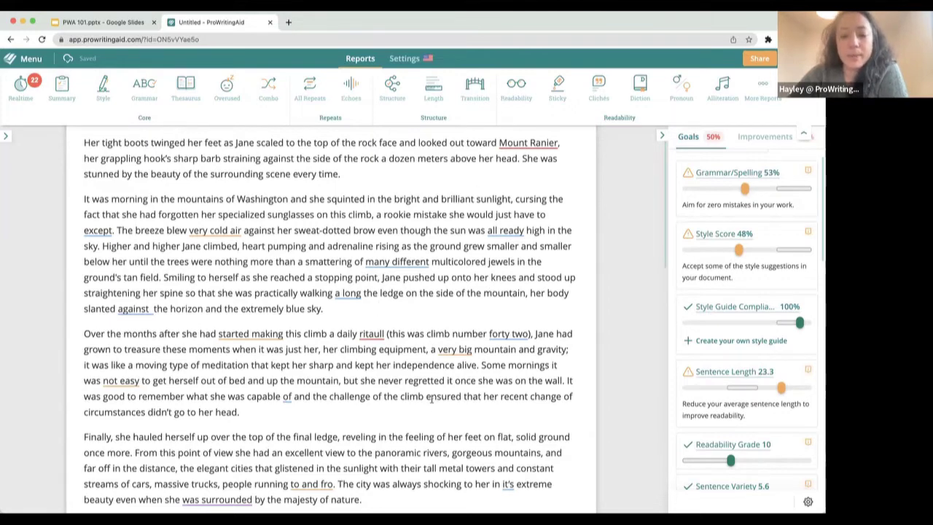
{"action": "scroll", "coordinate": [431, 394], "scroll_direction": "down", "scroll_amount": 1}
{"action": "scroll", "coordinate": [719, 333], "scroll_direction": "down", "scroll_amount": 2}
{"action": "scroll", "coordinate": [720, 332], "scroll_direction": "up", "scroll_amount": 2}
{"action": "scroll", "coordinate": [719, 332], "scroll_direction": "down", "scroll_amount": 2}
{"action": "scroll", "coordinate": [720, 333], "scroll_direction": "down", "scroll_amount": 3}
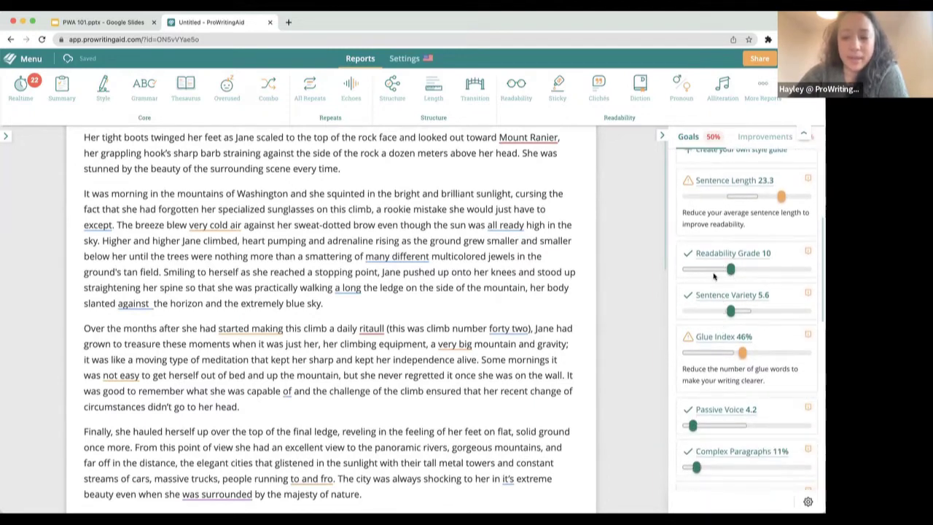
{"action": "scroll", "coordinate": [732, 327], "scroll_direction": "down", "scroll_amount": 1}
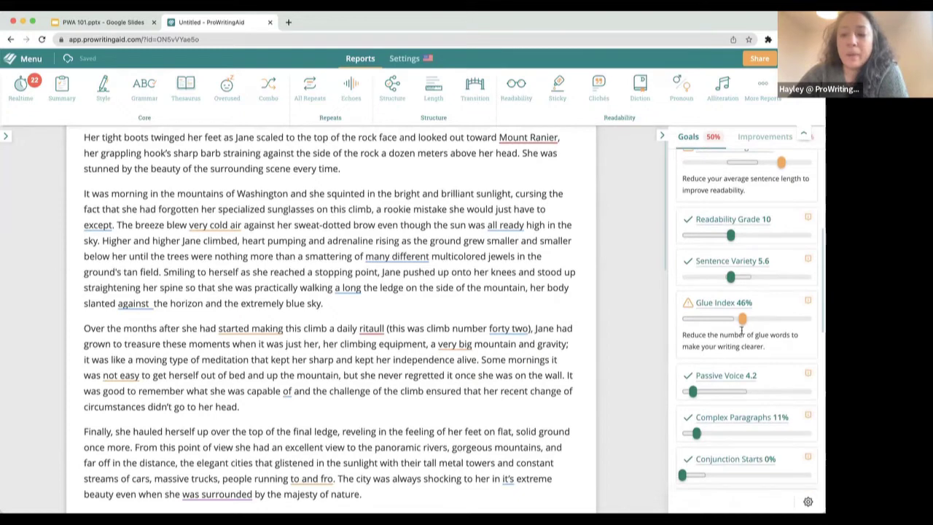
- Examine the fiction-specific goals for slow pacing, emotion tells, dialogue tags, unusual dialogue tags and weak adverbs
{"action": "scroll", "coordinate": [743, 330], "scroll_direction": "down", "scroll_amount": 6}
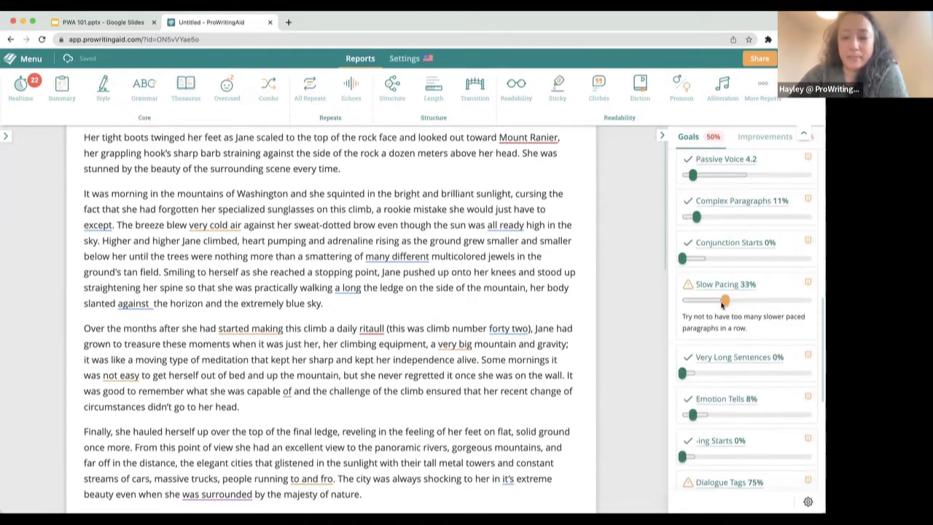
{"action": "scroll", "coordinate": [720, 394], "scroll_direction": "down", "scroll_amount": 1}
{"action": "scroll", "coordinate": [720, 393], "scroll_direction": "down", "scroll_amount": 4}
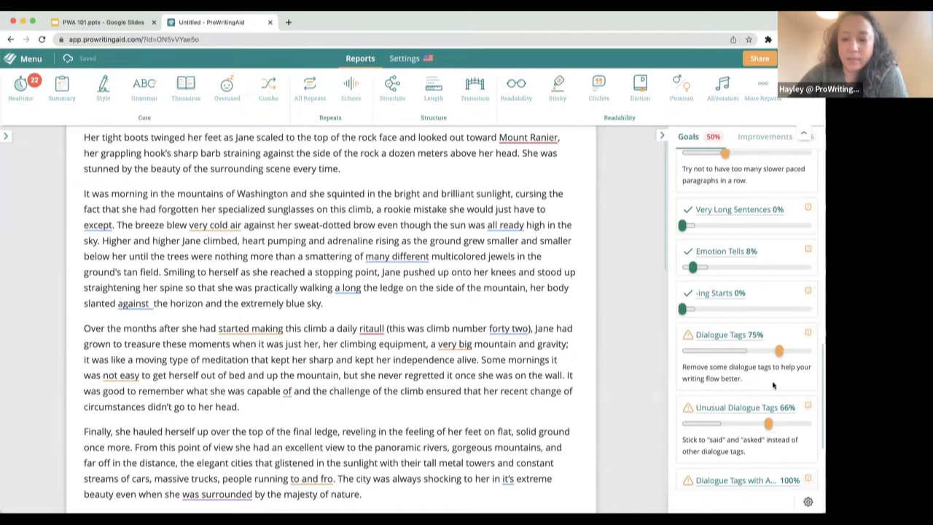
{"action": "scroll", "coordinate": [776, 389], "scroll_direction": "down", "scroll_amount": 2}
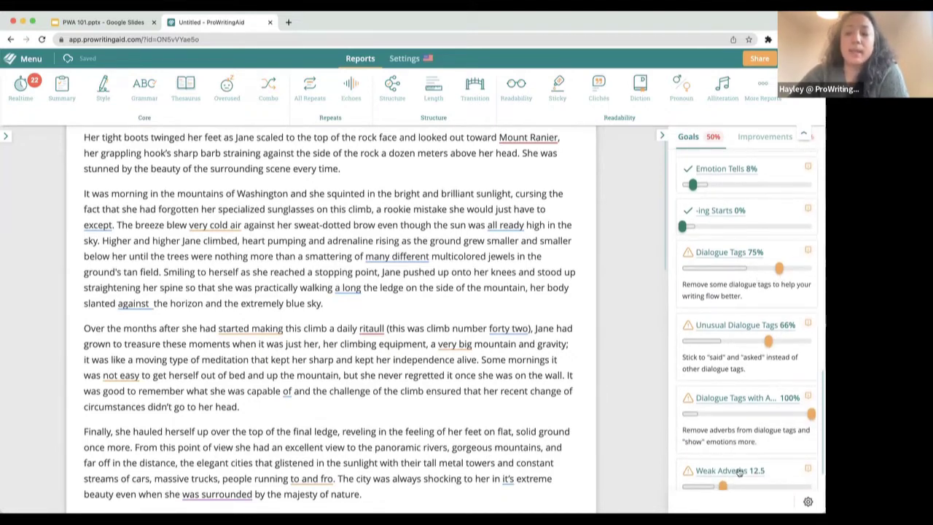
{"action": "scroll", "coordinate": [727, 361], "scroll_direction": "up", "scroll_amount": 1}
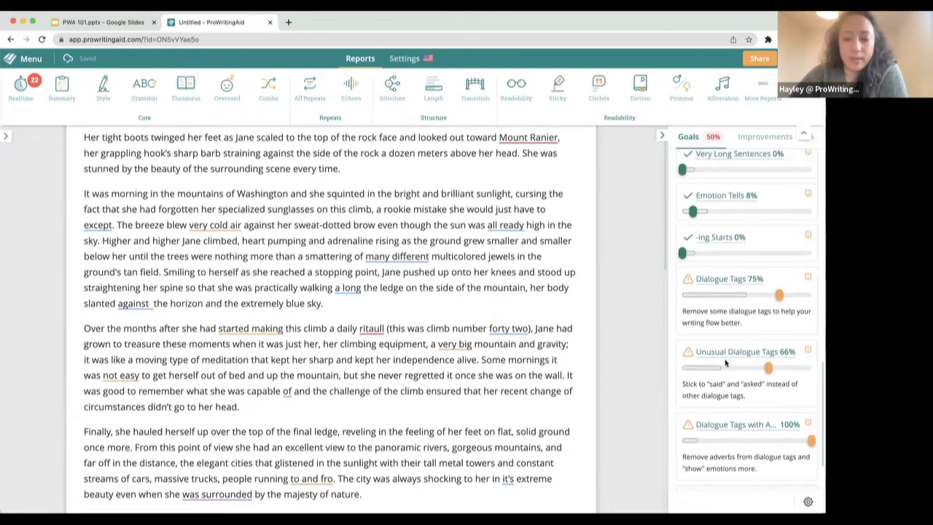
{"action": "scroll", "coordinate": [722, 364], "scroll_direction": "up", "scroll_amount": 1}
{"action": "scroll", "coordinate": [725, 362], "scroll_direction": "down", "scroll_amount": 3}
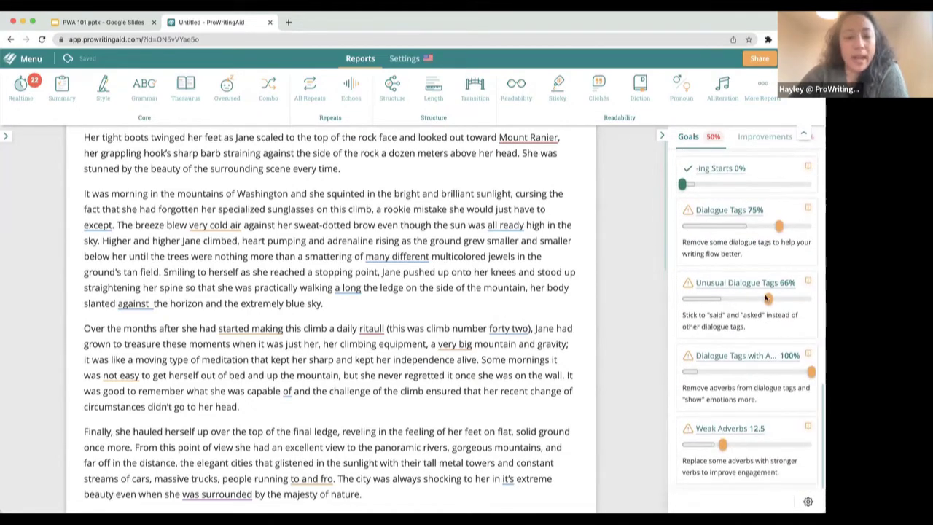
{"action": "scroll", "coordinate": [758, 277], "scroll_direction": "up", "scroll_amount": 2}
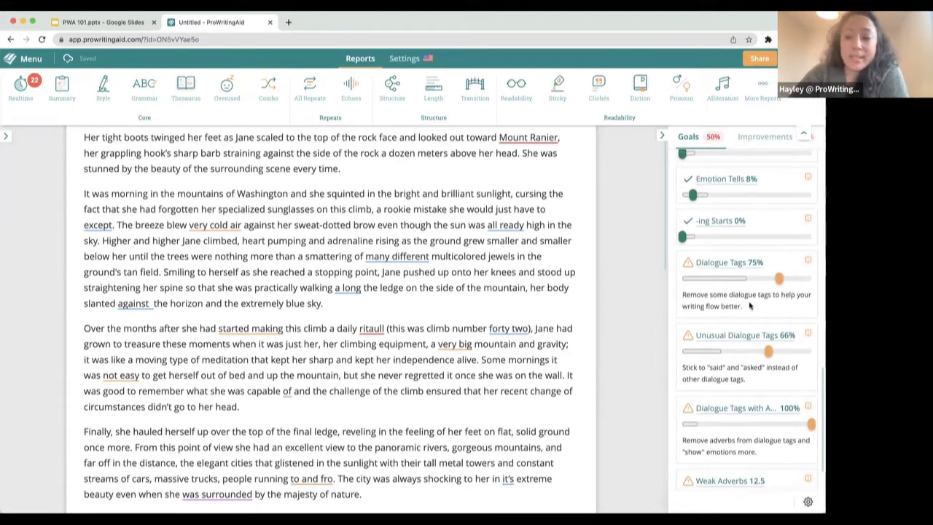
- Run the Writing Style report from the Style Score goal, look over its findings and close the report
{"action": "scroll", "coordinate": [779, 399], "scroll_direction": "up", "scroll_amount": 10}
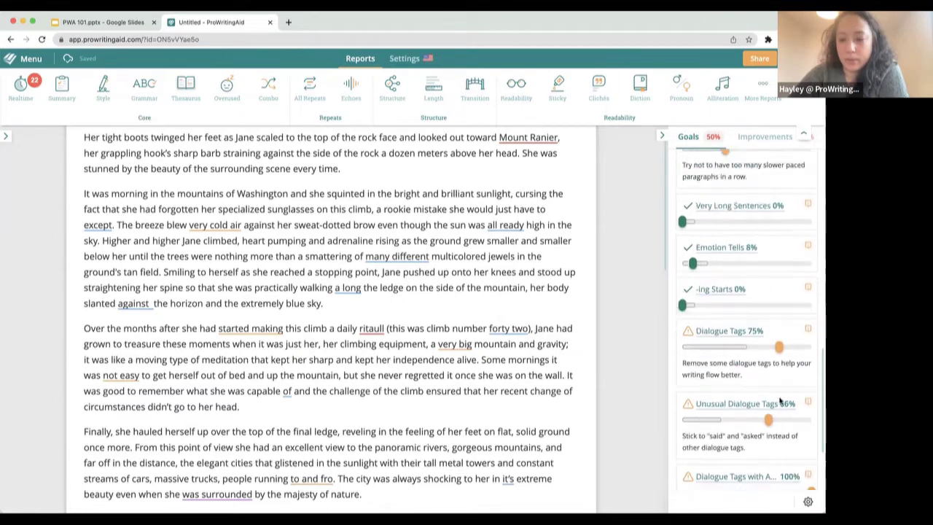
{"action": "scroll", "coordinate": [779, 400], "scroll_direction": "up", "scroll_amount": 2}
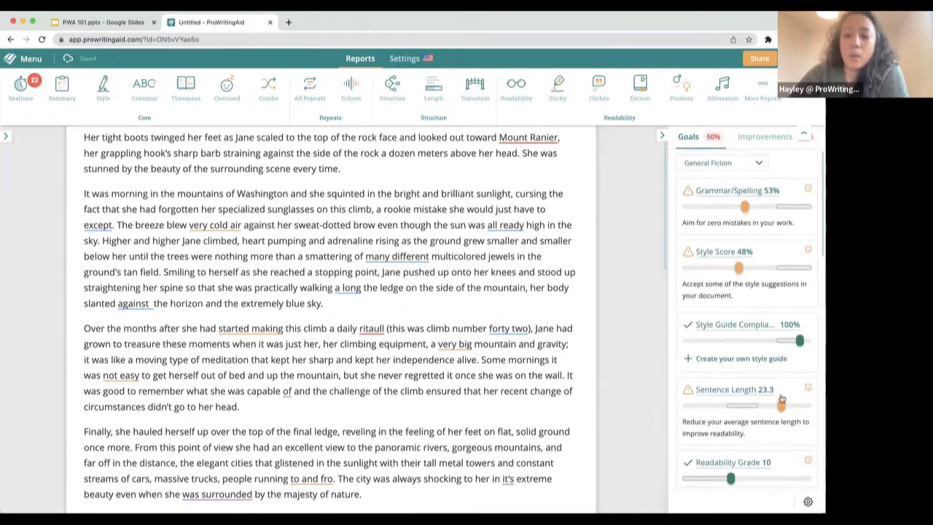
{"action": "left_click", "coordinate": [734, 253]}
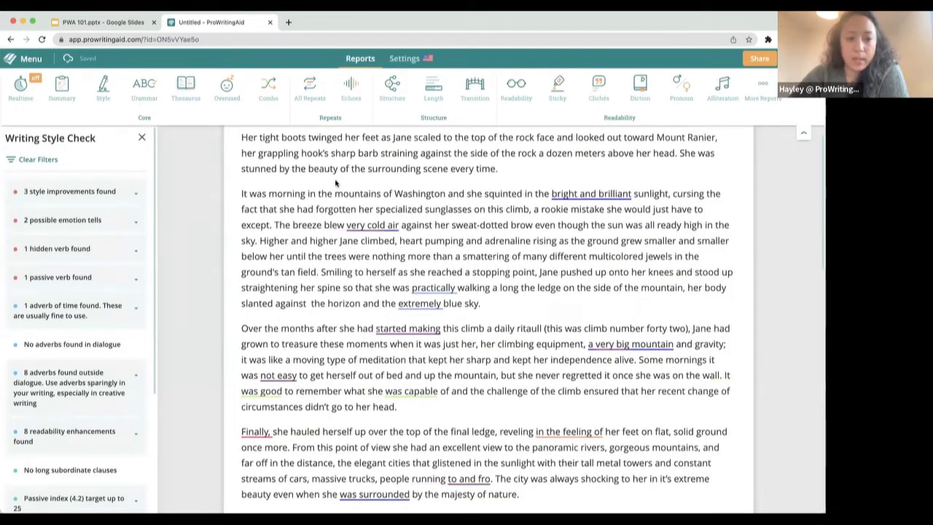
{"action": "scroll", "coordinate": [84, 293], "scroll_direction": "down", "scroll_amount": 1}
{"action": "scroll", "coordinate": [84, 294], "scroll_direction": "up", "scroll_amount": 1}
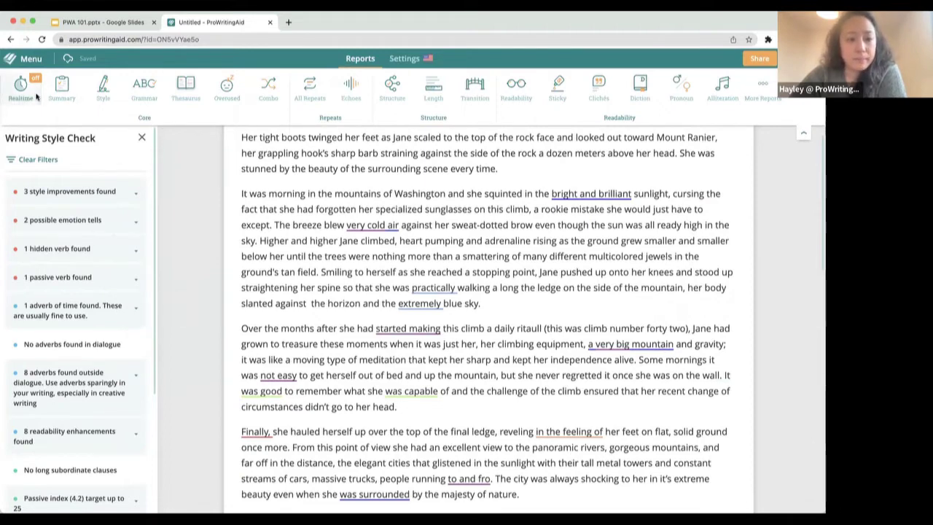
{"action": "left_click", "coordinate": [141, 140]}
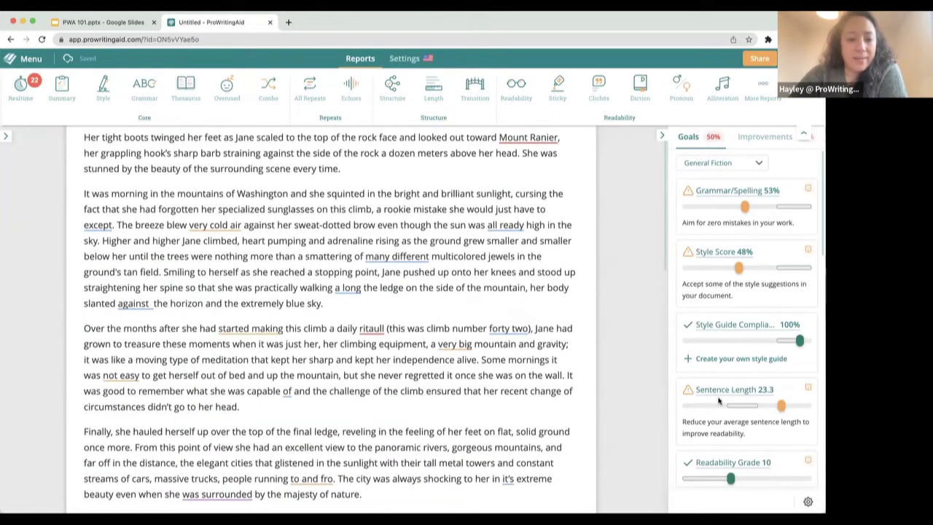
- Turn realtime checking off and back on
{"action": "scroll", "coordinate": [717, 400], "scroll_direction": "down", "scroll_amount": 12}
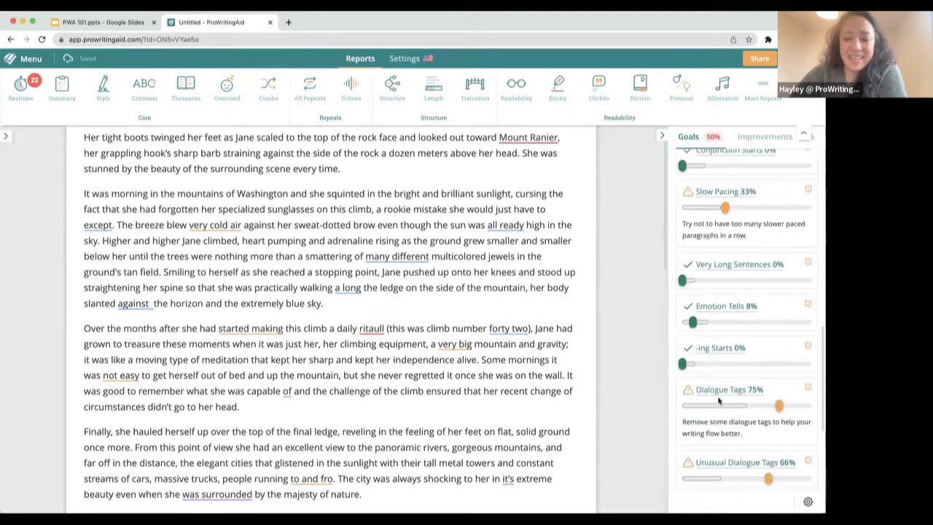
{"action": "left_click", "coordinate": [31, 88]}
{"action": "left_click", "coordinate": [31, 89]}
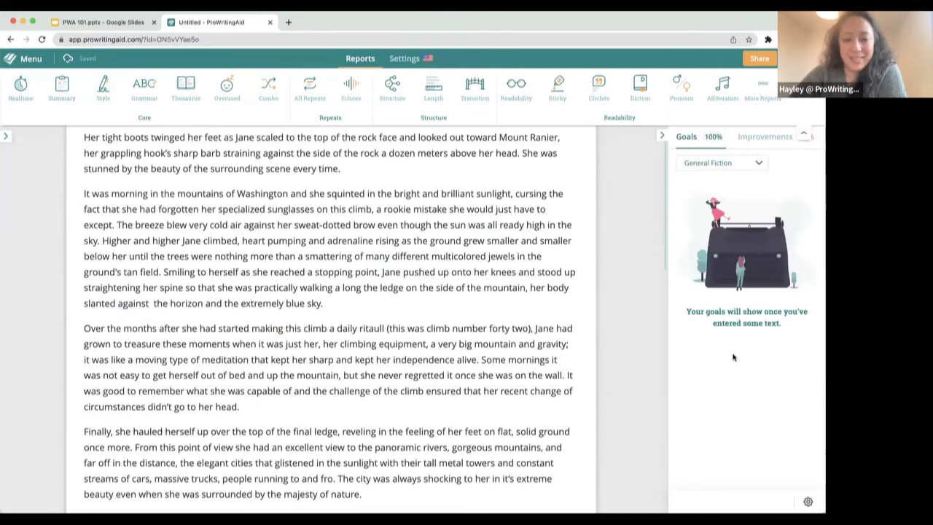
- Review the reloaded General Fiction goals and check the target range on the Style Score goal
{"action": "scroll", "coordinate": [744, 384], "scroll_direction": "down", "scroll_amount": 3}
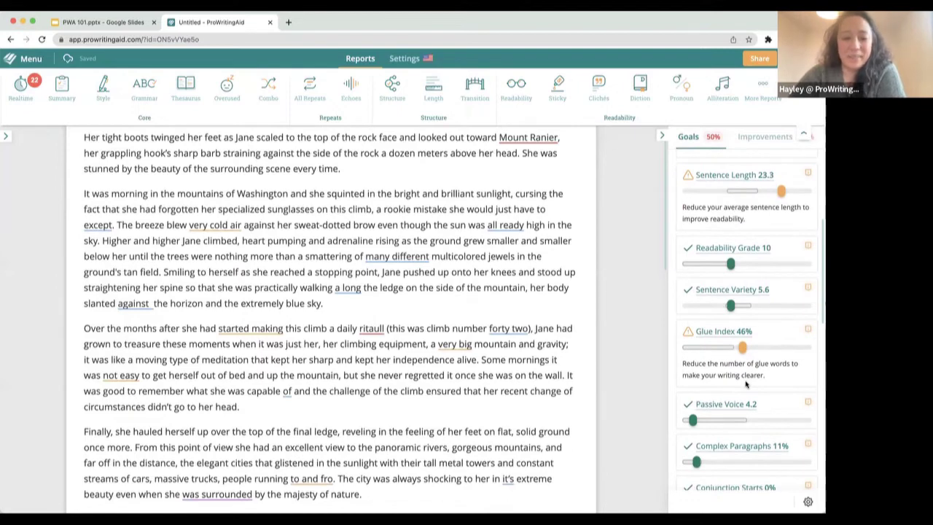
{"action": "scroll", "coordinate": [745, 384], "scroll_direction": "down", "scroll_amount": 4}
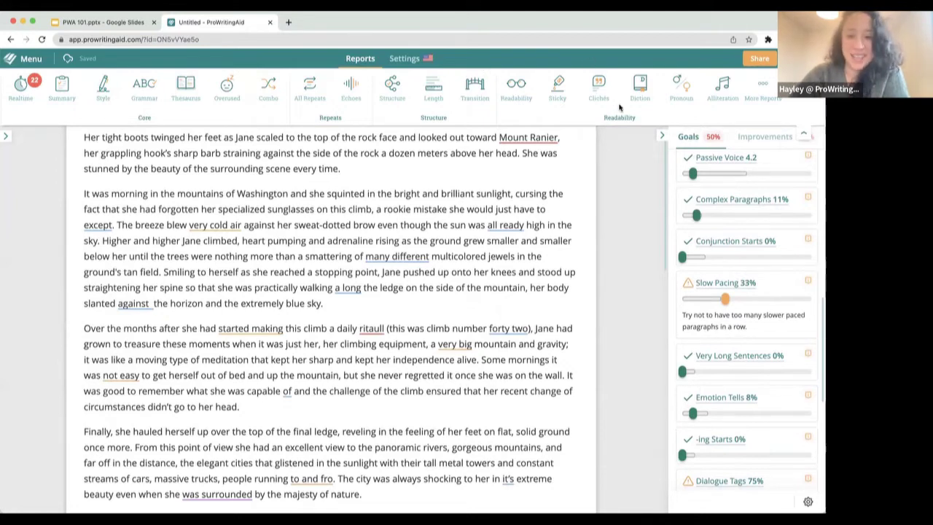
{"action": "scroll", "coordinate": [714, 280], "scroll_direction": "up", "scroll_amount": 6}
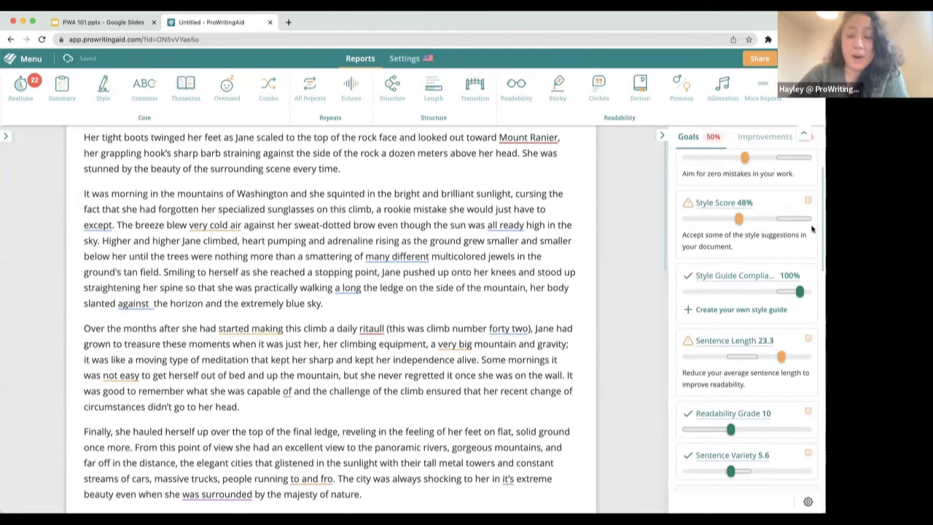
{"action": "mouse_move", "coordinate": [797, 220]}
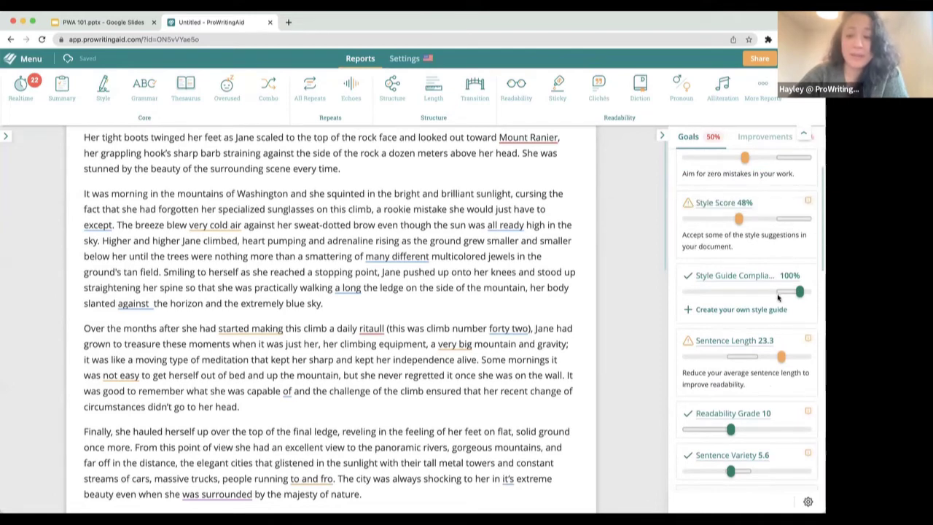
{"action": "scroll", "coordinate": [786, 230], "scroll_direction": "up", "scroll_amount": 2}
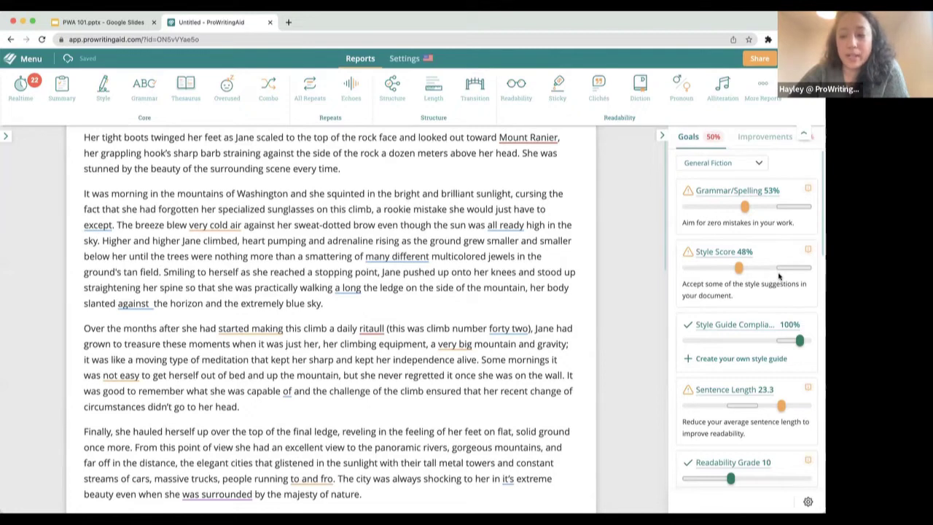
{"action": "mouse_move", "coordinate": [784, 269]}
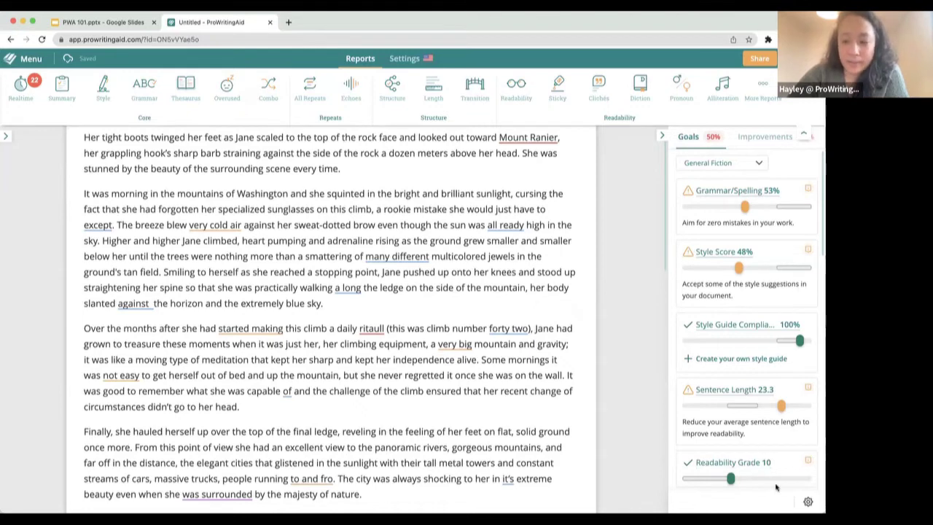
- Run the Sticky Sentences report from the Glue Index goal, check a flagged sentence and close the report
{"action": "scroll", "coordinate": [775, 485], "scroll_direction": "down", "scroll_amount": 4}
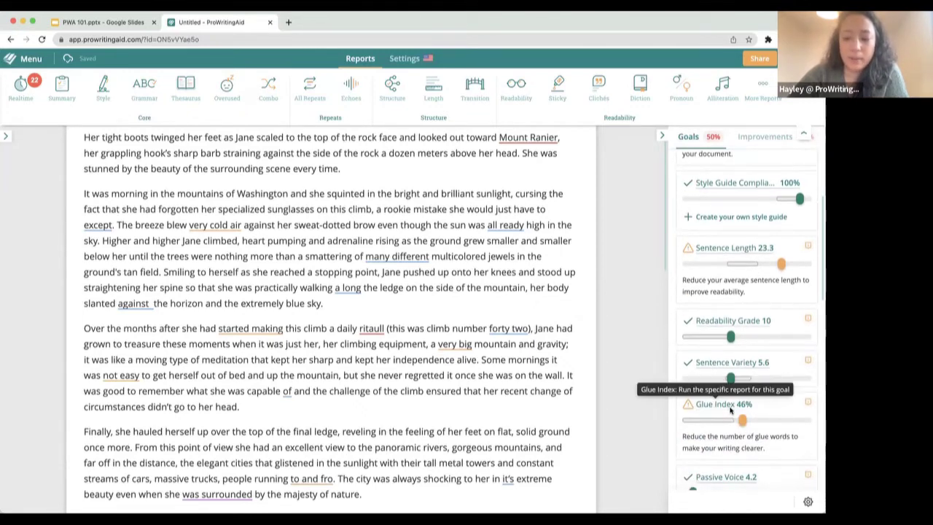
{"action": "left_click", "coordinate": [731, 410]}
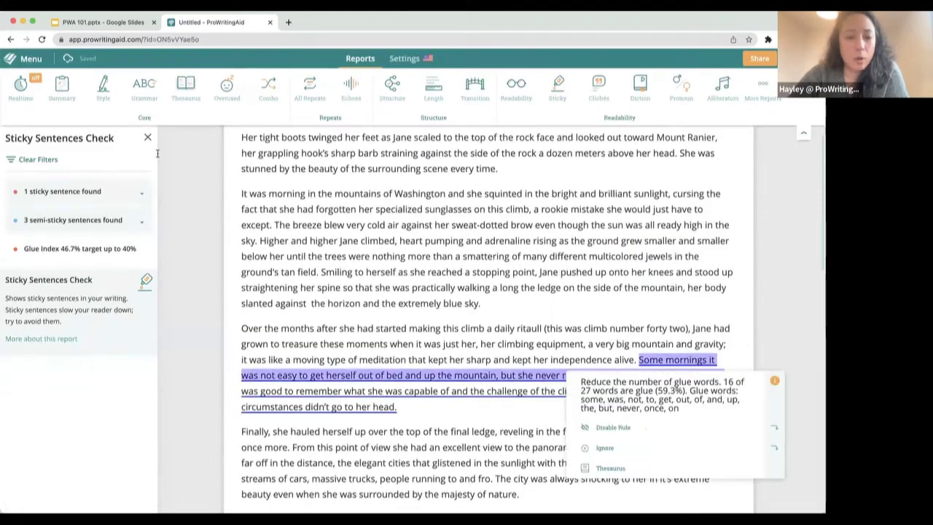
{"action": "left_click", "coordinate": [148, 139]}
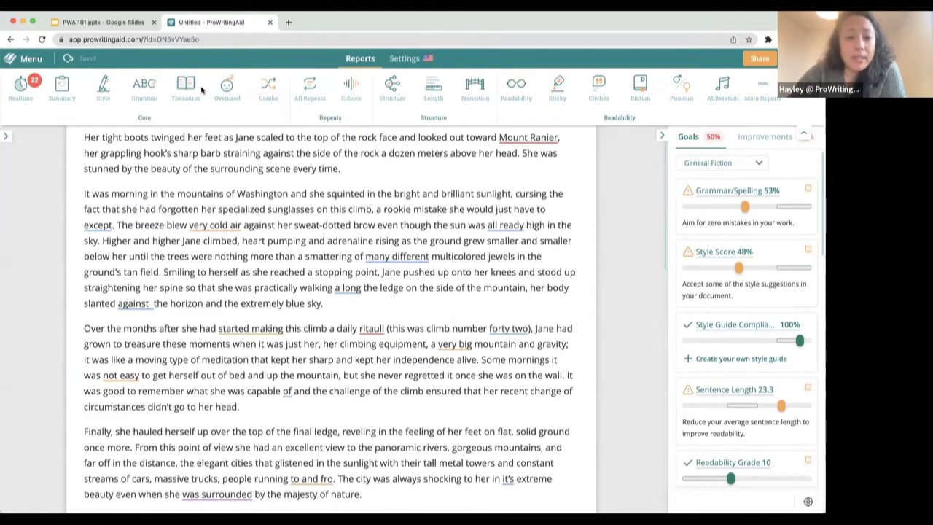
- Run the Sticky report directly from the available reports, inspect the glue words in the "Some mornings it was not easy" sentence and close the report
{"action": "left_click", "coordinate": [556, 96]}
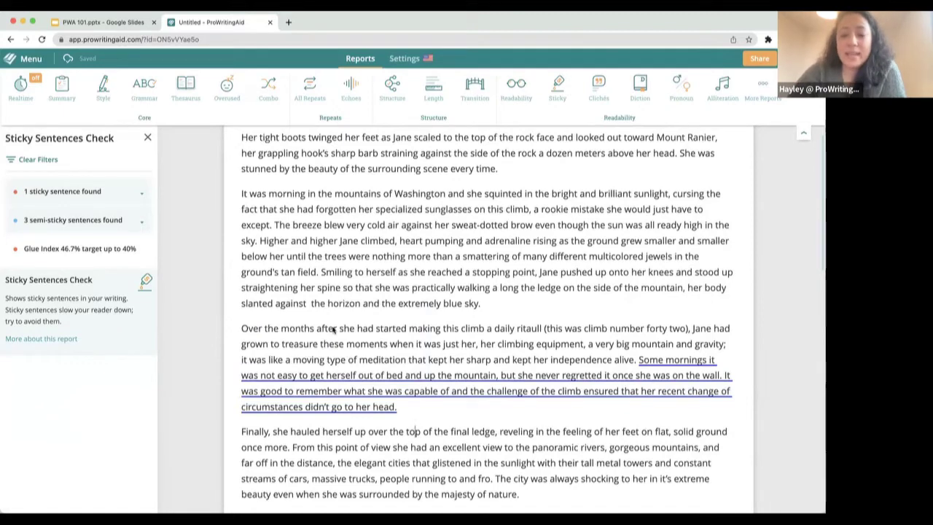
{"action": "mouse_move", "coordinate": [333, 329]}
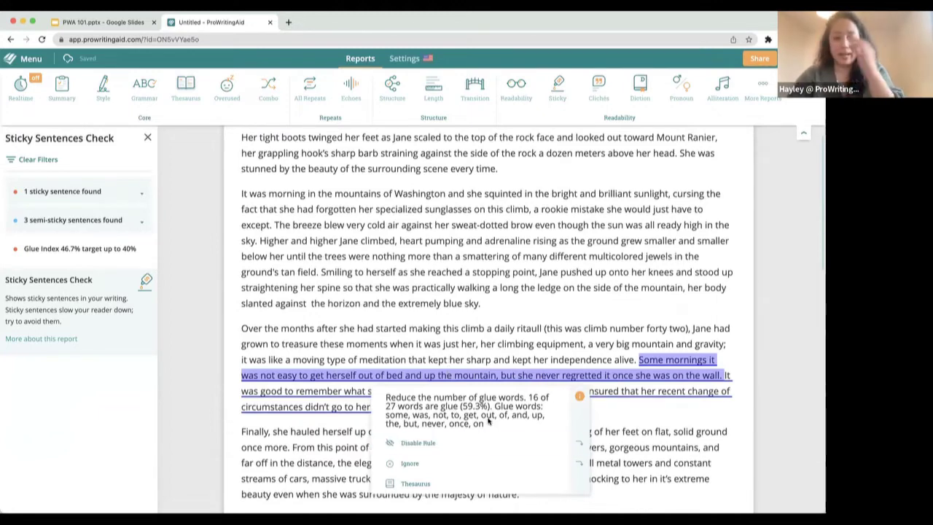
{"action": "left_click", "coordinate": [455, 342]}
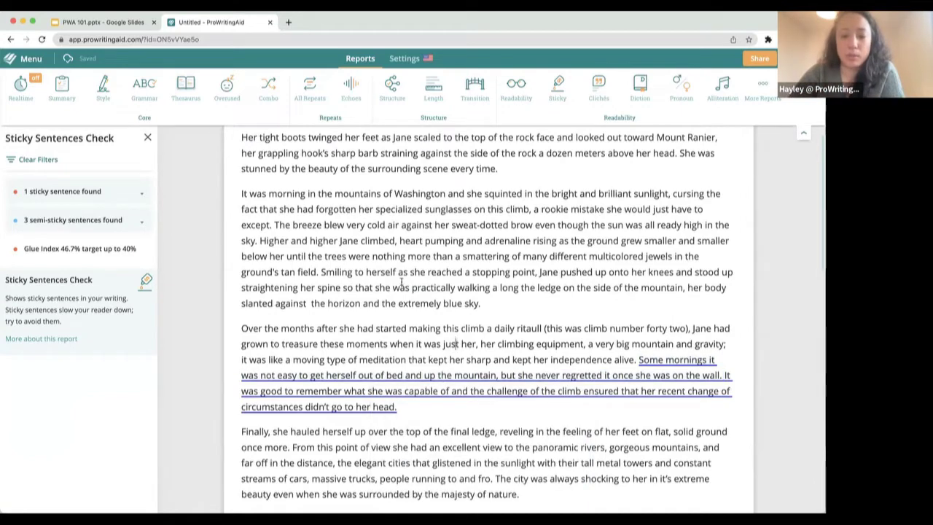
{"action": "left_click", "coordinate": [148, 139]}
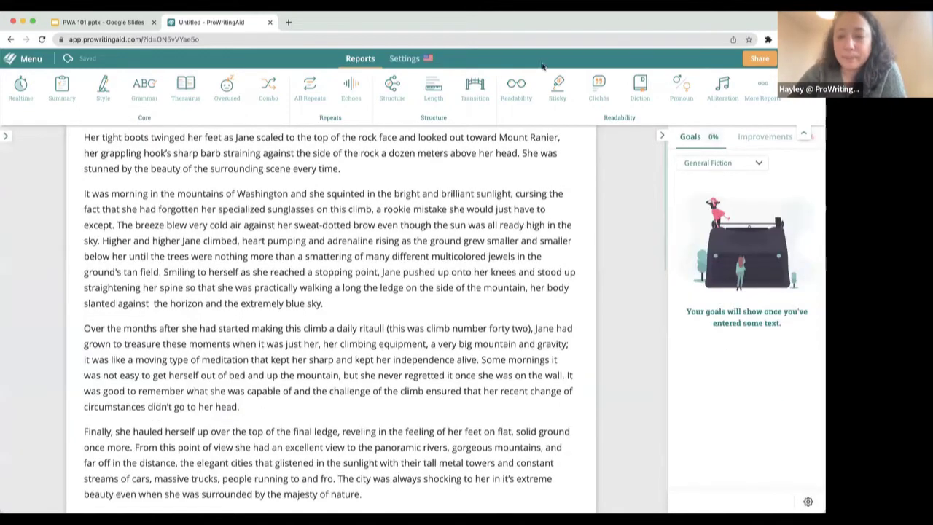
- Run the Readability report, check the reading-difficulty note on the paragraph about the Washington mountains and close the report
{"action": "left_click", "coordinate": [523, 99]}
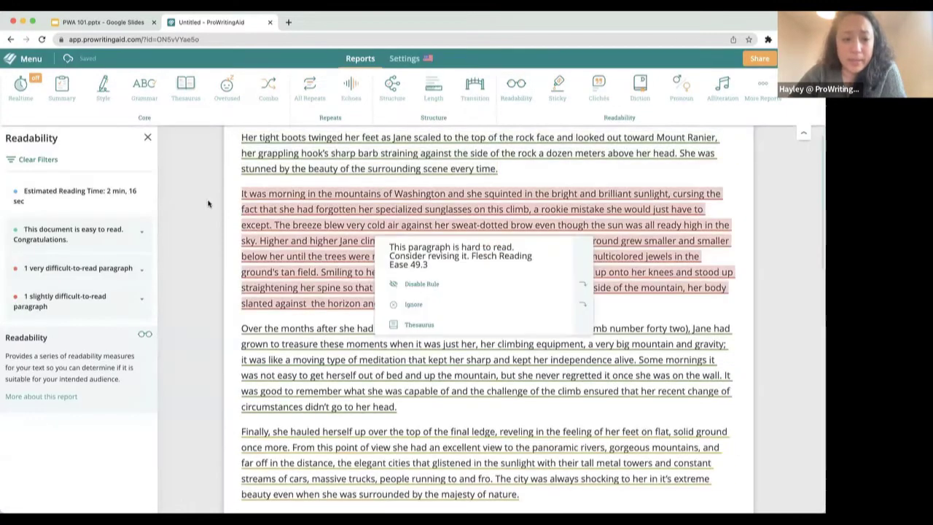
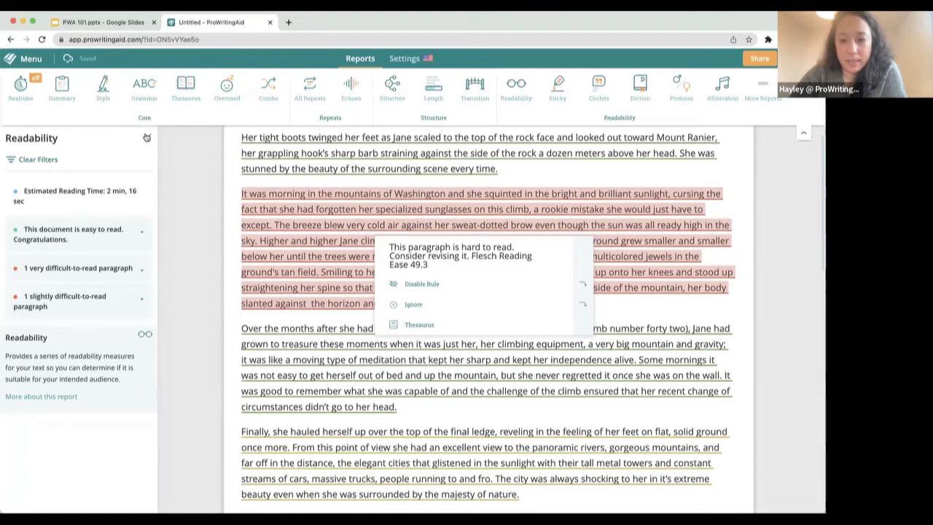
{"action": "left_click", "coordinate": [147, 137]}
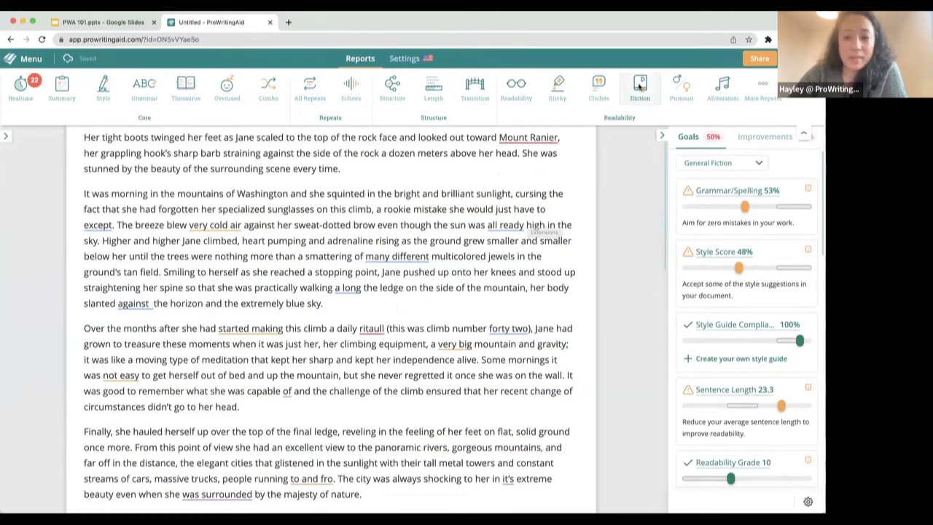
- Run the Dialogue Tags report from its goal, inspect the unusual tags and the tags with adverbs, and close the report
{"action": "scroll", "coordinate": [793, 368], "scroll_direction": "down", "scroll_amount": 2}
{"action": "scroll", "coordinate": [793, 368], "scroll_direction": "down", "scroll_amount": 3}
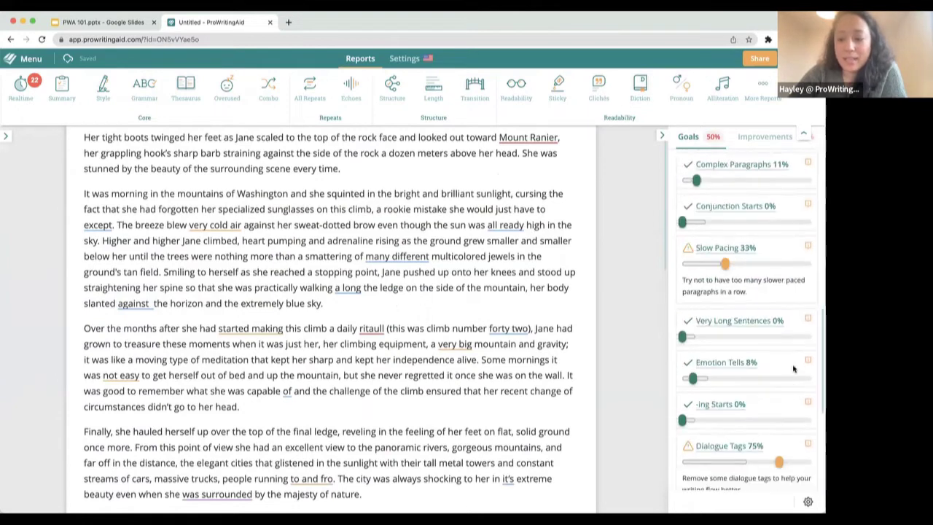
{"action": "left_click", "coordinate": [741, 446]}
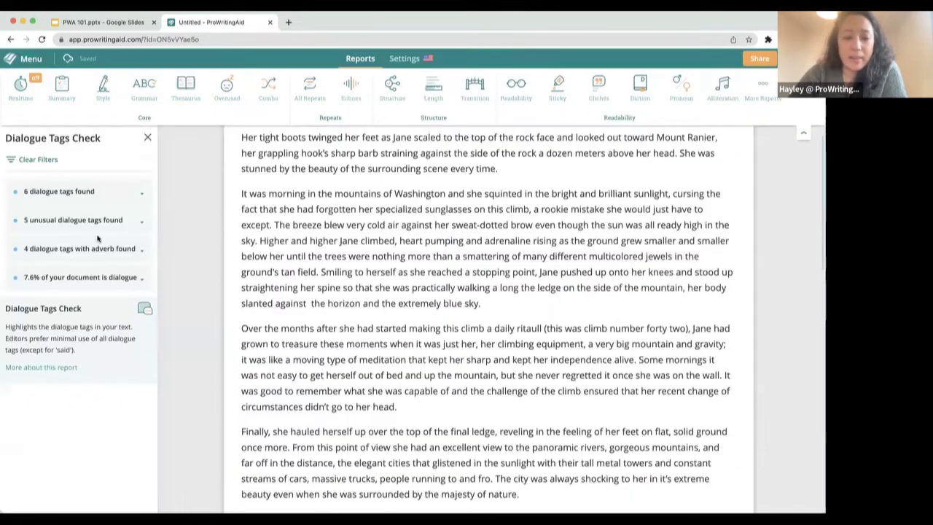
{"action": "left_click", "coordinate": [142, 221]}
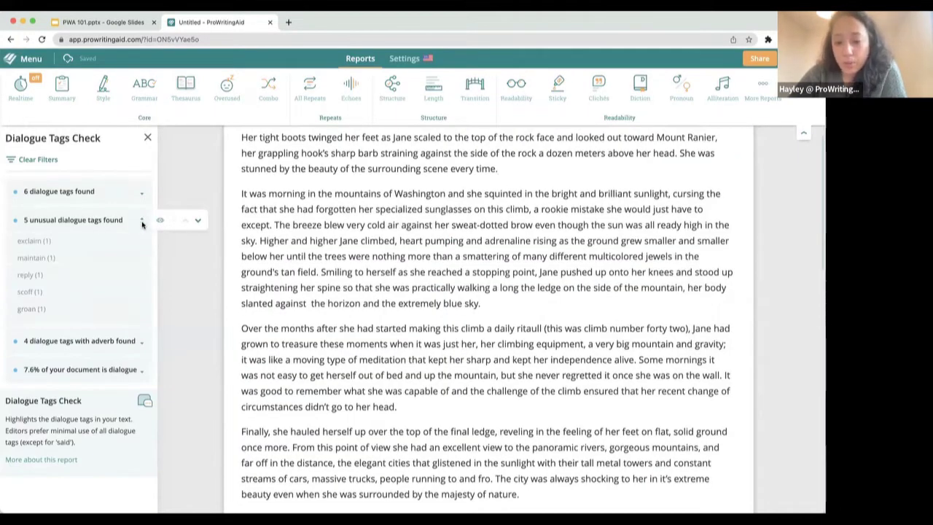
{"action": "left_click", "coordinate": [142, 222]}
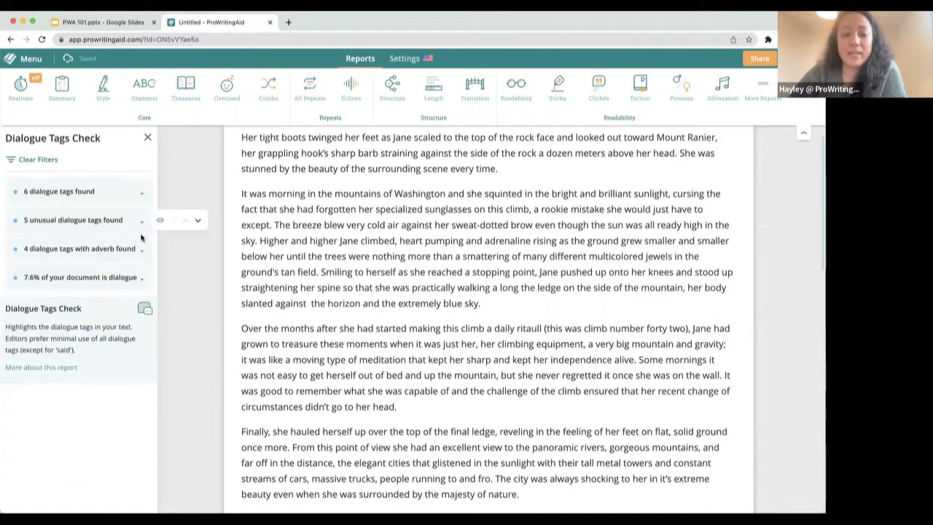
{"action": "left_click", "coordinate": [142, 253]}
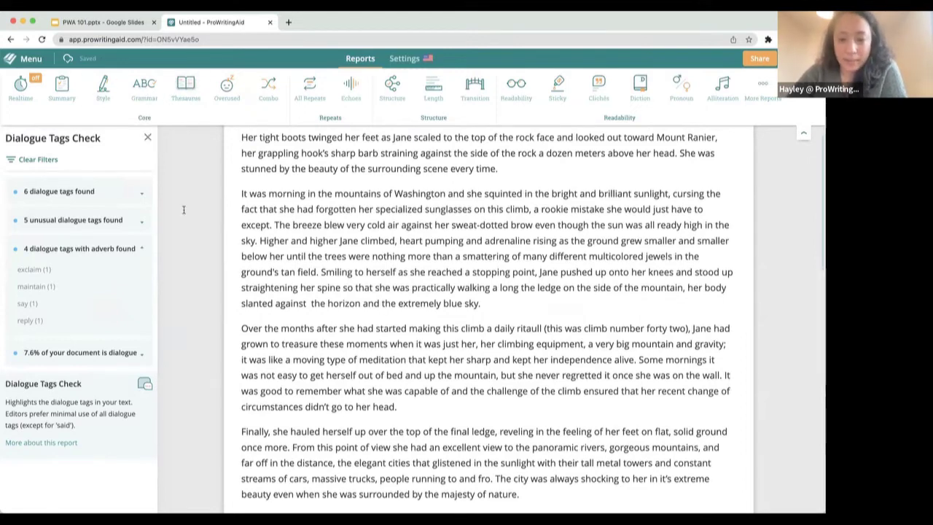
{"action": "left_click", "coordinate": [147, 137]}
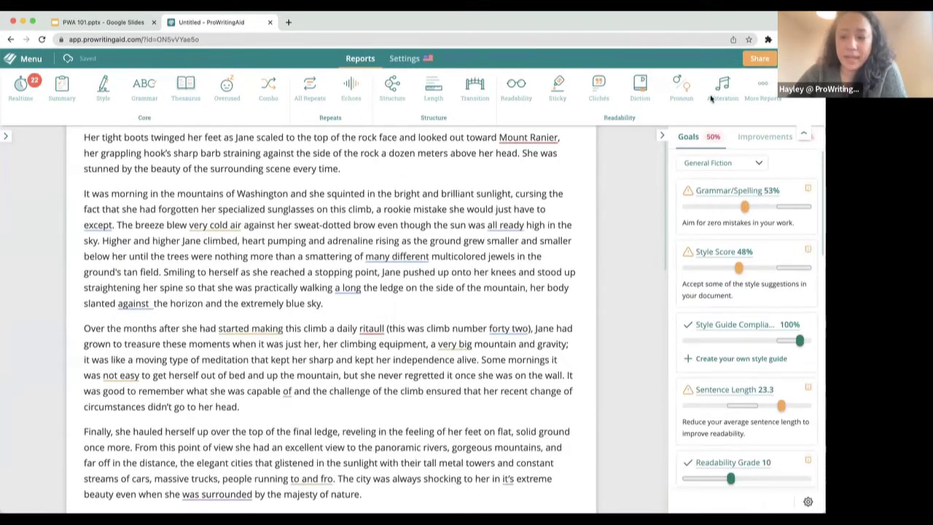
- Run the All Repeats report, check its frequent-phrase groups and switch to the Echoes report
{"action": "left_click", "coordinate": [320, 99]}
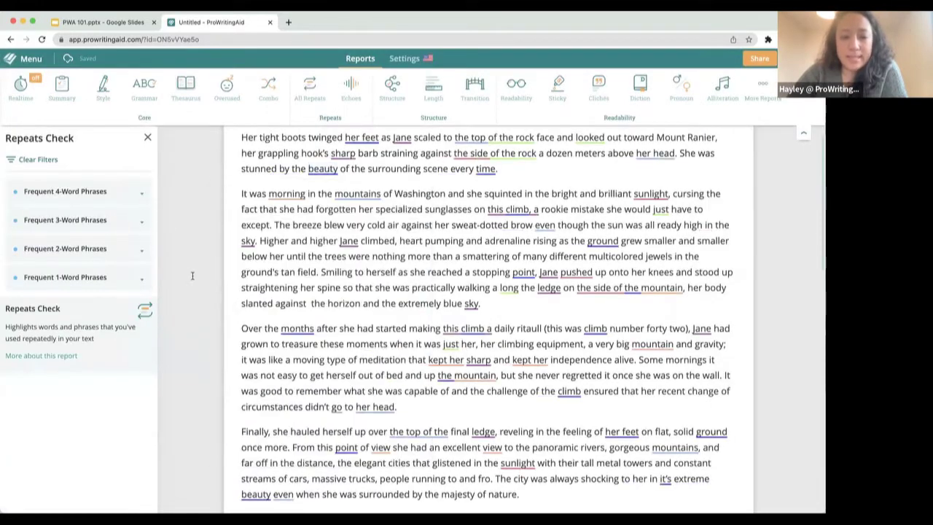
{"action": "mouse_move", "coordinate": [141, 191]}
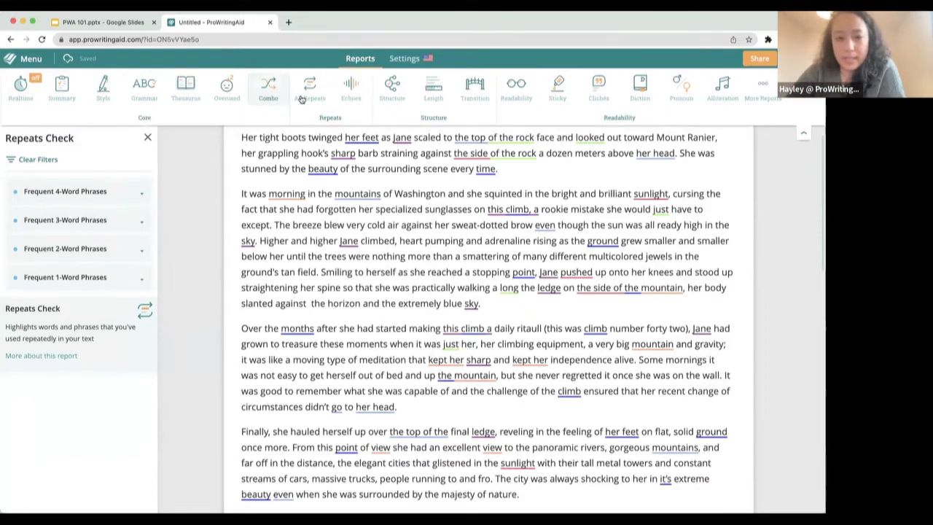
{"action": "left_click", "coordinate": [344, 99]}
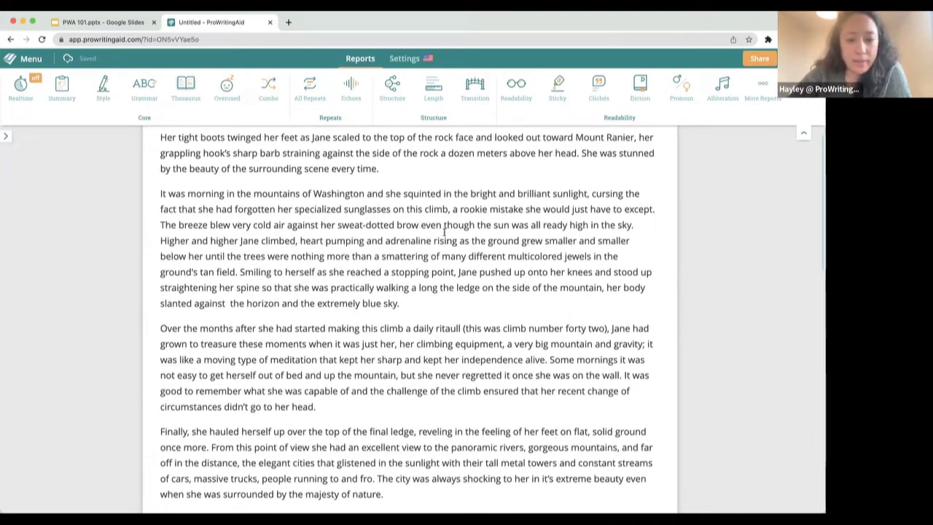
{"action": "left_click", "coordinate": [474, 307]}
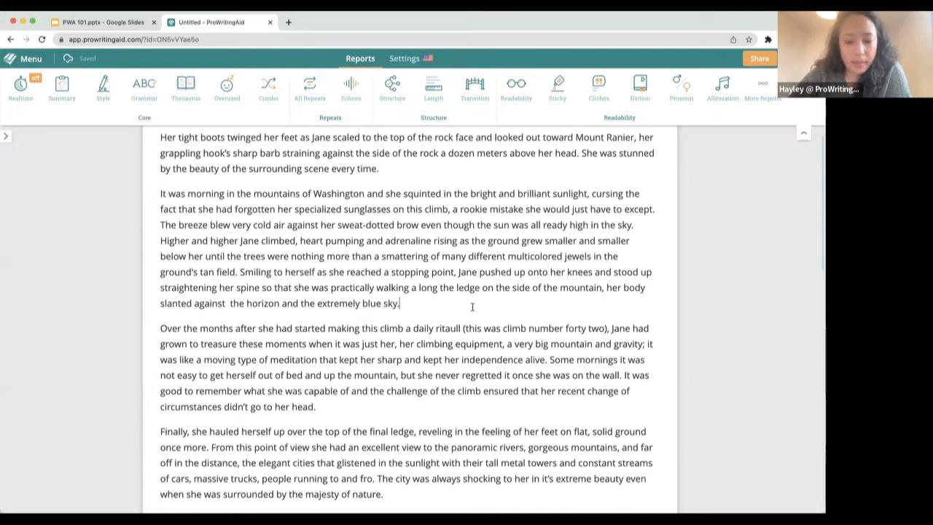
{"action": "double_click", "coordinate": [370, 303]}
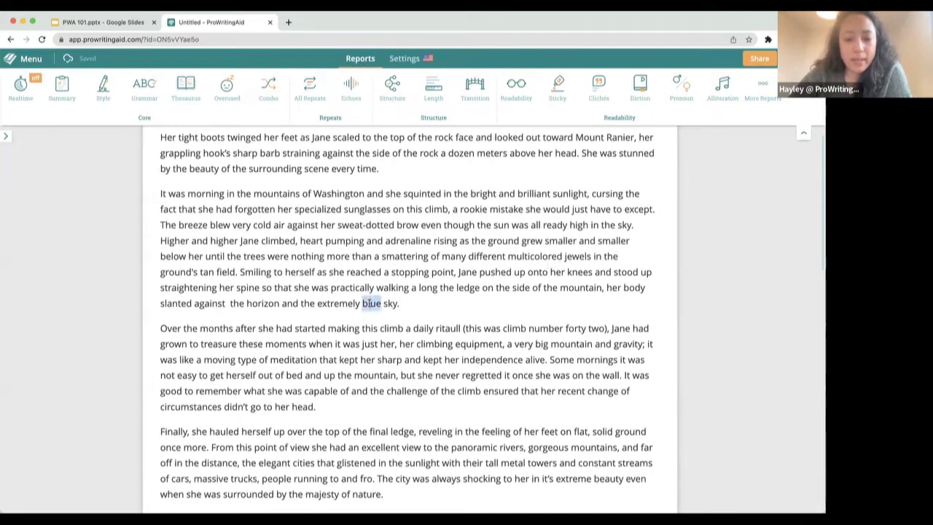
{"action": "left_click", "coordinate": [413, 303]}
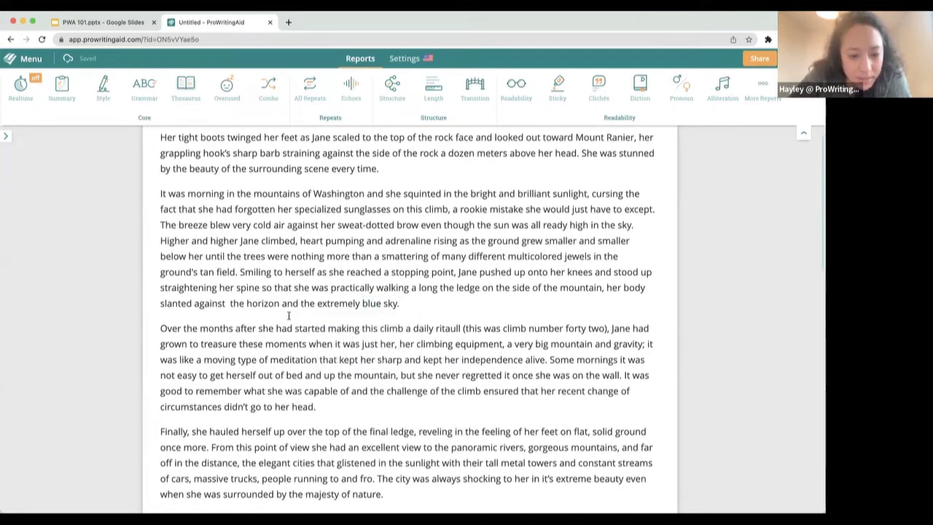
- Open the Word Explorer for "stunned" in the first paragraph and view the words whose definitions contain it
{"action": "scroll", "coordinate": [289, 315], "scroll_direction": "up", "scroll_amount": 1}
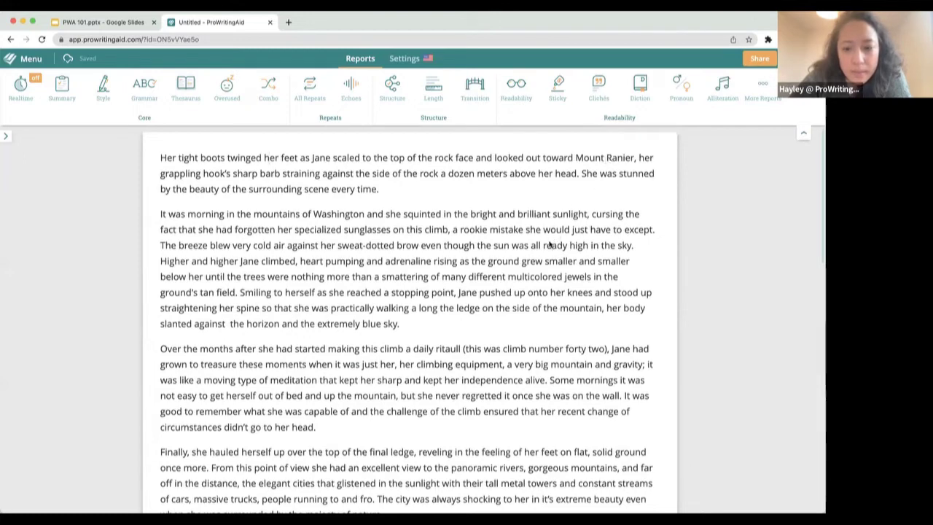
{"action": "double_click", "coordinate": [623, 172]}
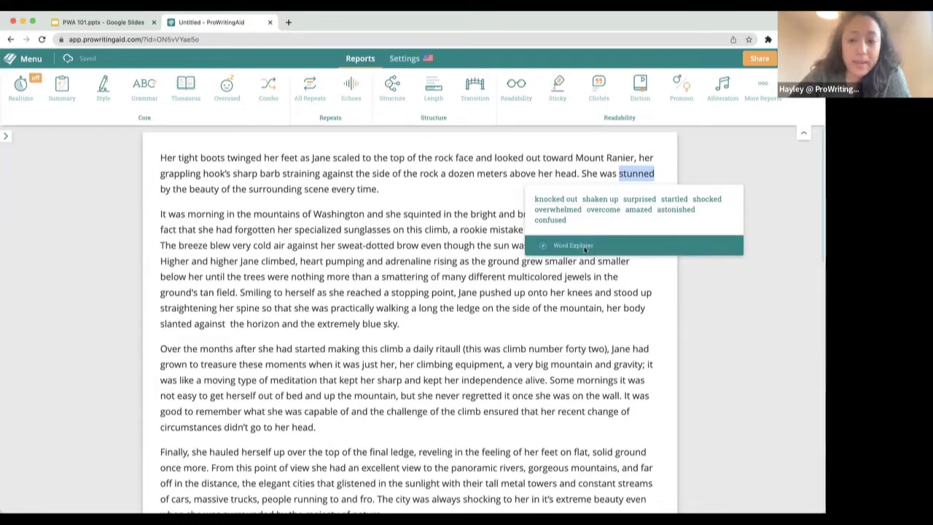
{"action": "left_click", "coordinate": [577, 246]}
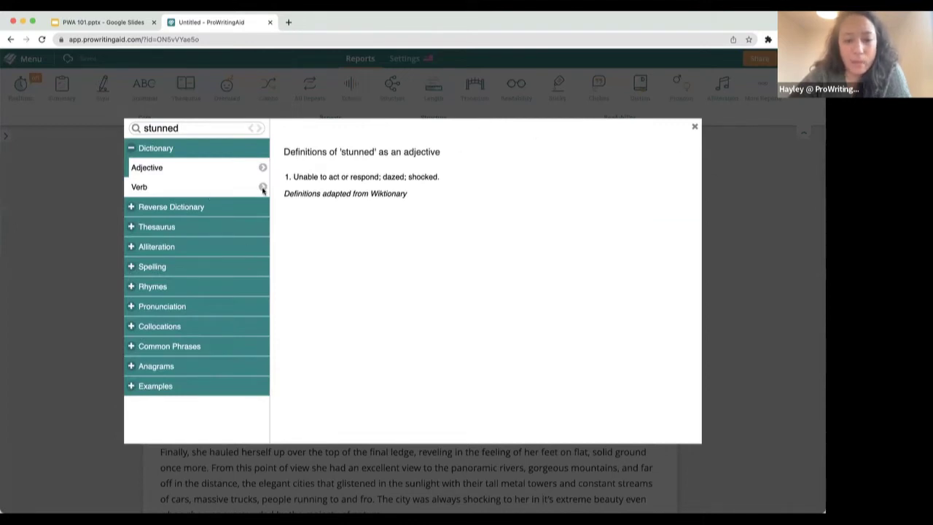
{"action": "left_click", "coordinate": [185, 209]}
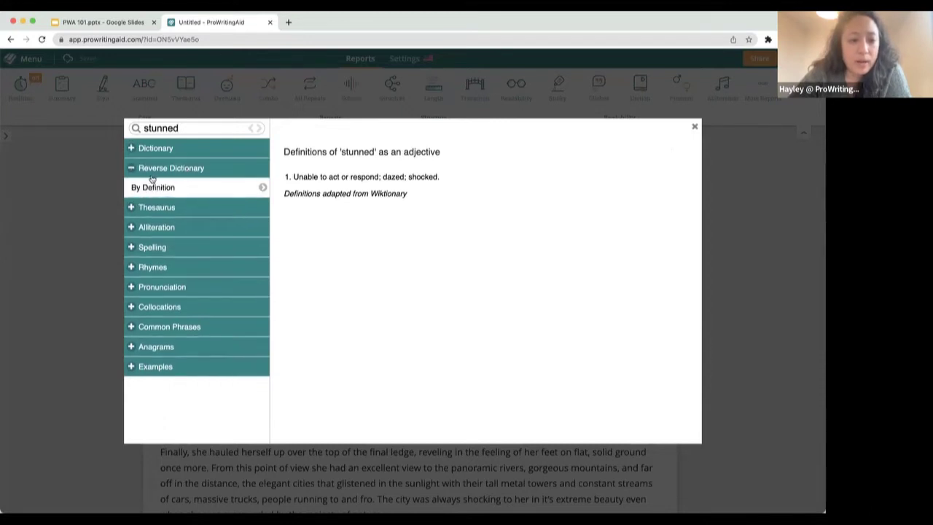
{"action": "left_click", "coordinate": [145, 187]}
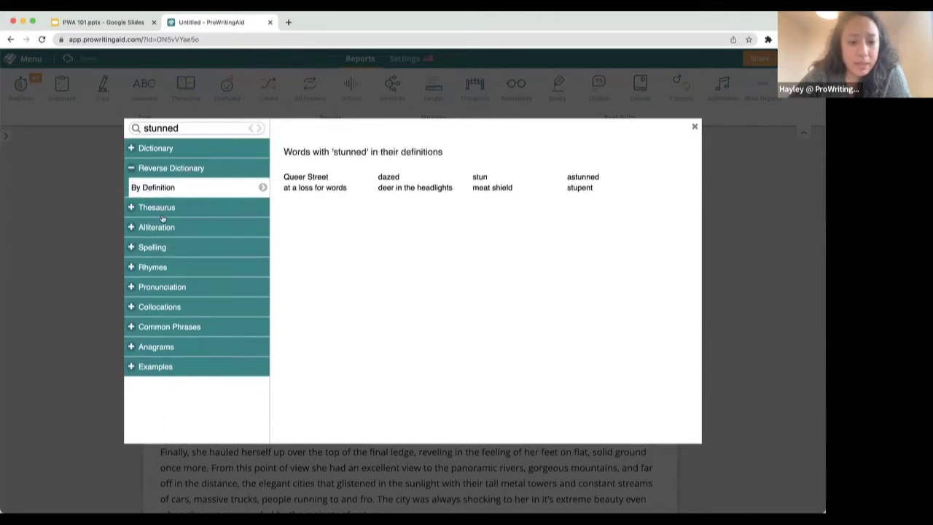
- View the contextually related words and synonyms of "stunned" and the common adverbs that alliterate with it
{"action": "left_click", "coordinate": [164, 209]}
{"action": "left_click", "coordinate": [181, 222]}
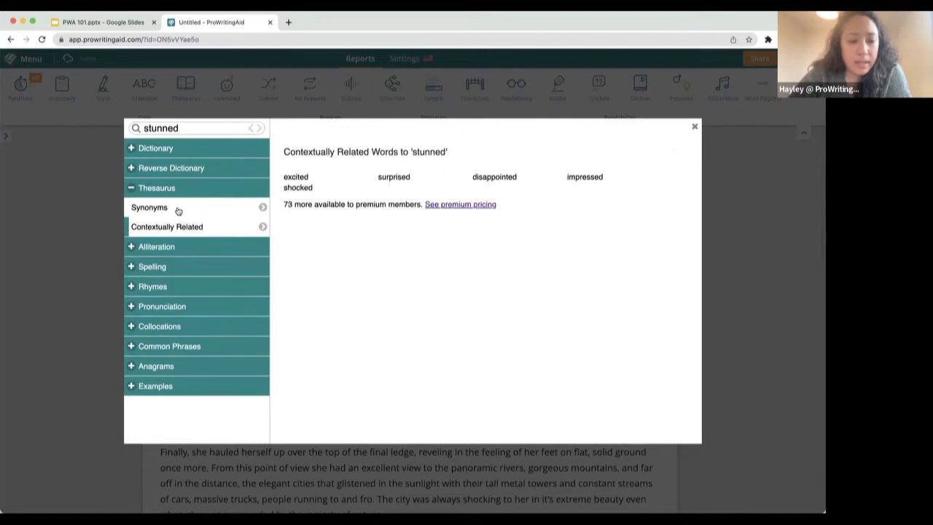
{"action": "left_click", "coordinate": [178, 210]}
{"action": "left_click", "coordinate": [177, 245]}
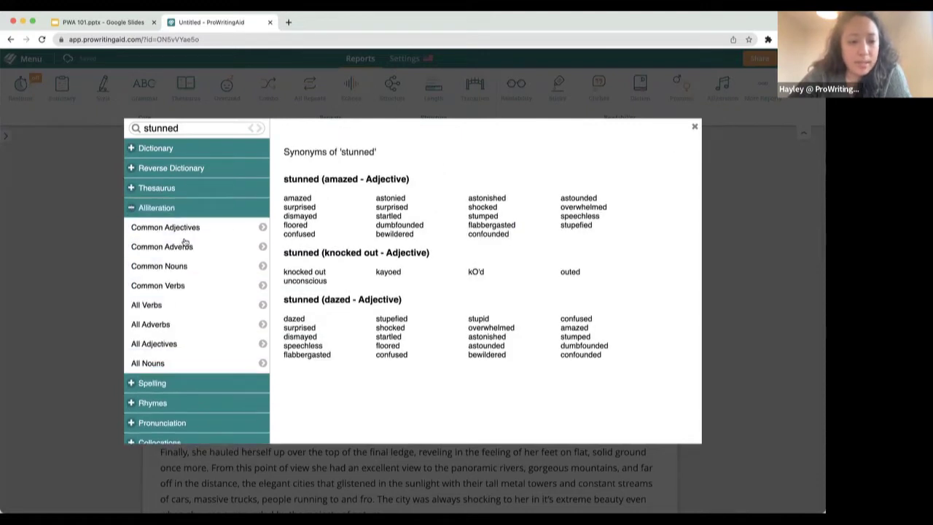
{"action": "left_click", "coordinate": [184, 243]}
{"action": "scroll", "coordinate": [190, 234], "scroll_direction": "down", "scroll_amount": 2}
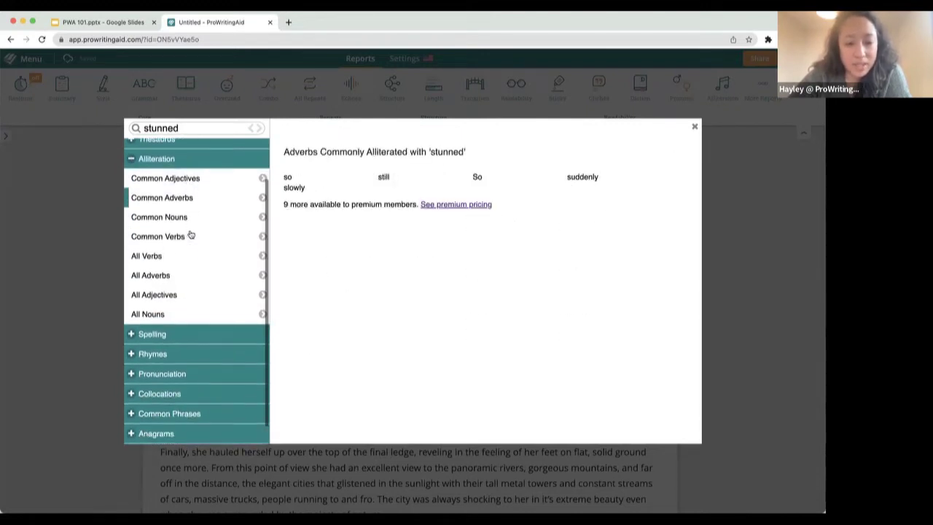
- View the similar spellings and the start rhymes of "stunned"
{"action": "left_click", "coordinate": [153, 316]}
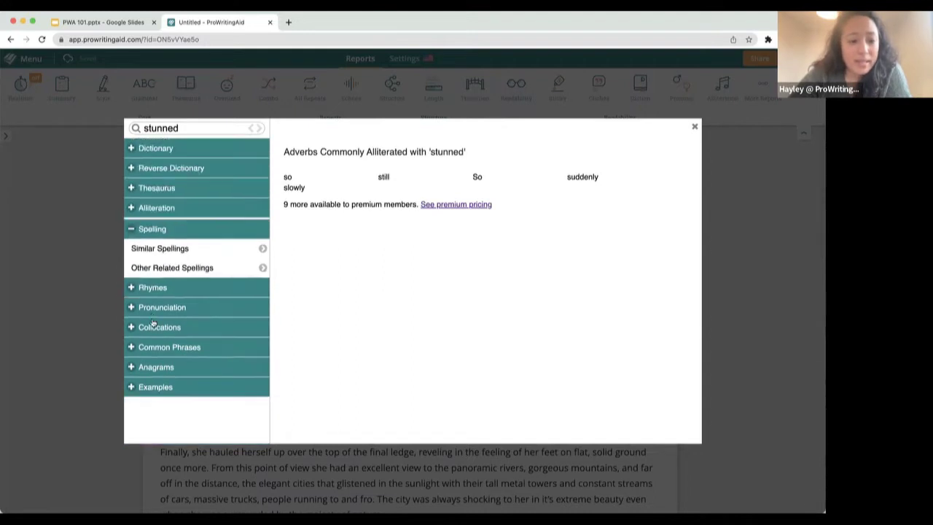
{"action": "left_click", "coordinate": [186, 247]}
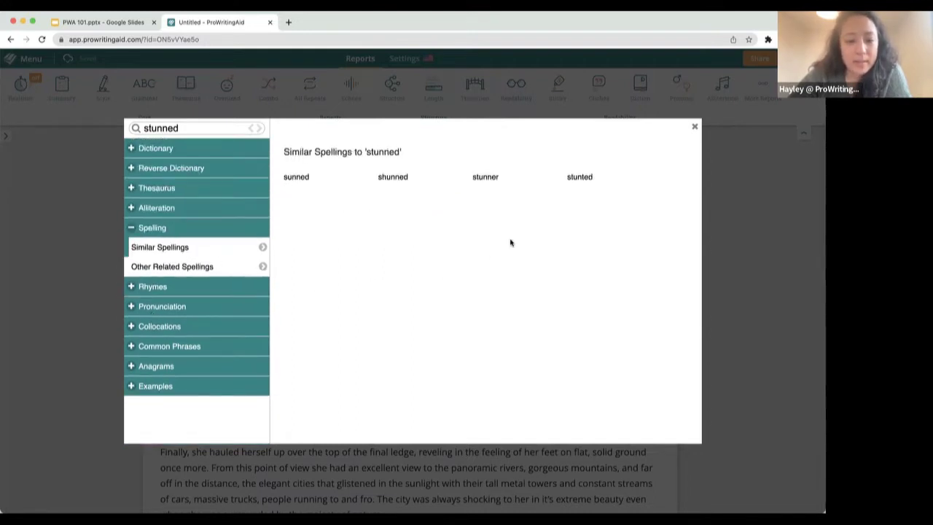
{"action": "left_click", "coordinate": [143, 291]}
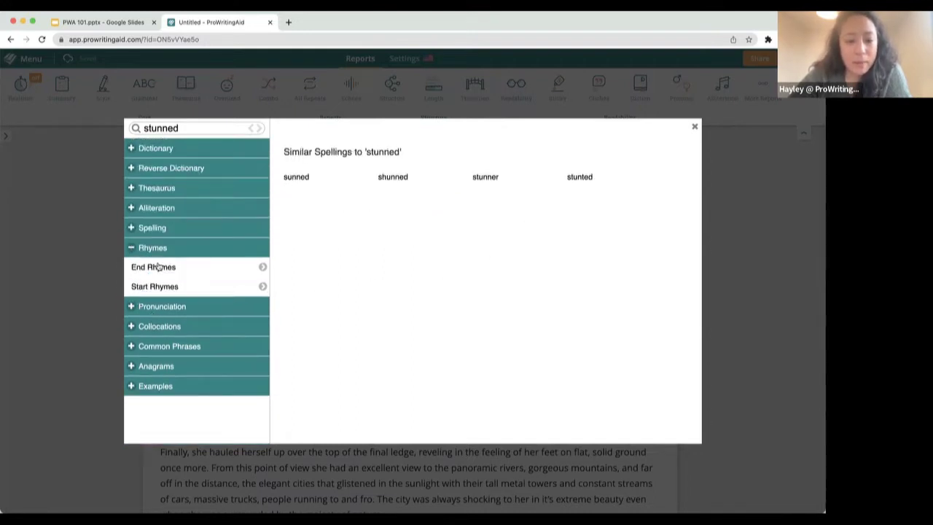
{"action": "left_click", "coordinate": [157, 290]}
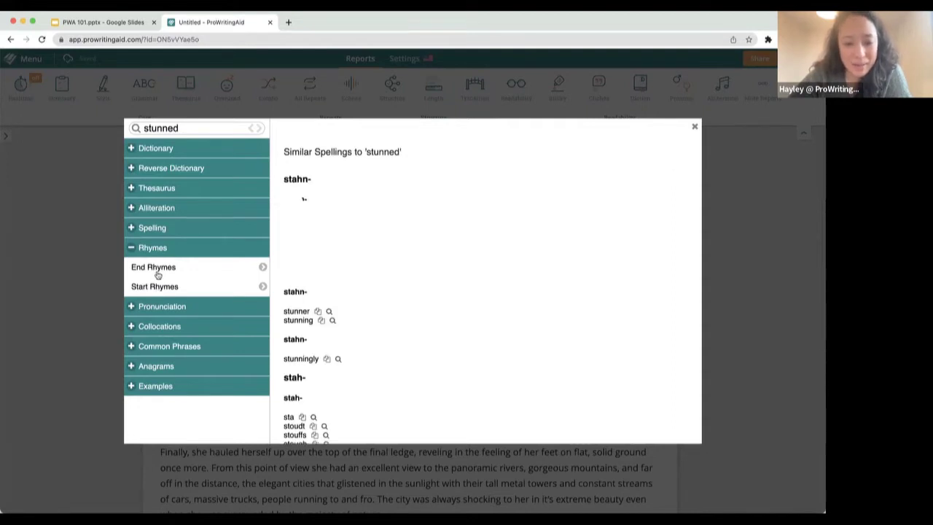
- Expand the pronunciation category for "stunned" and view the adjectives commonly used before the word among its collocations
{"action": "left_click", "coordinate": [165, 307]}
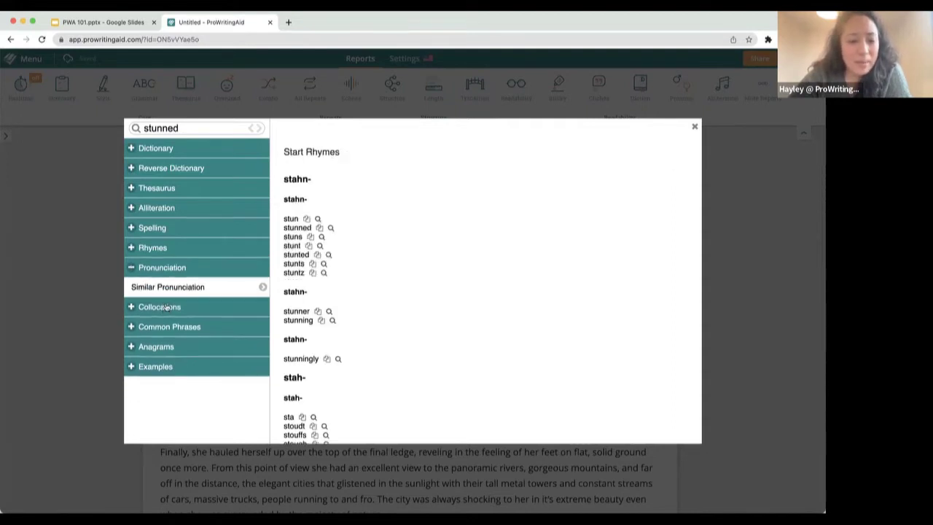
{"action": "left_click", "coordinate": [166, 307]}
{"action": "left_click", "coordinate": [166, 306]}
{"action": "scroll", "coordinate": [194, 383], "scroll_direction": "down", "scroll_amount": 2}
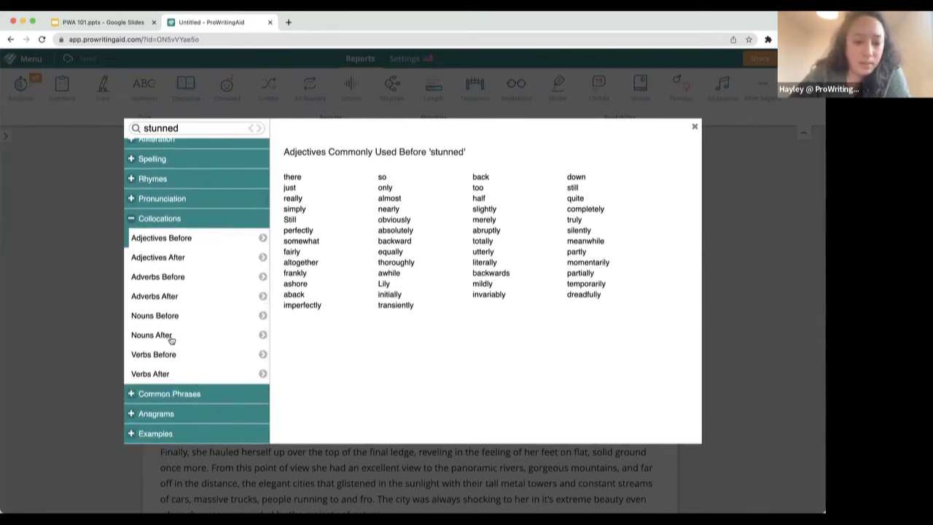
- View the common 3-word phrases and 5-word phrases that use "stunned"
{"action": "left_click", "coordinate": [174, 393]}
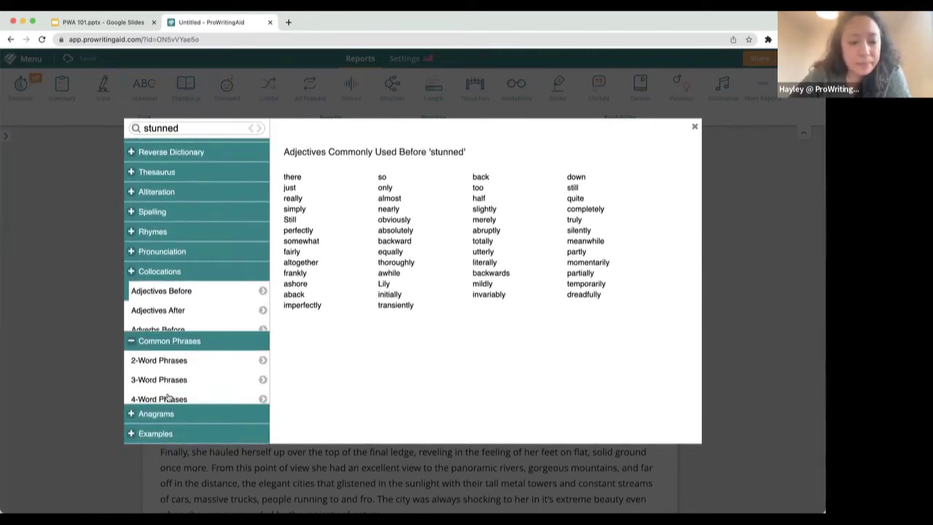
{"action": "left_click", "coordinate": [163, 348]}
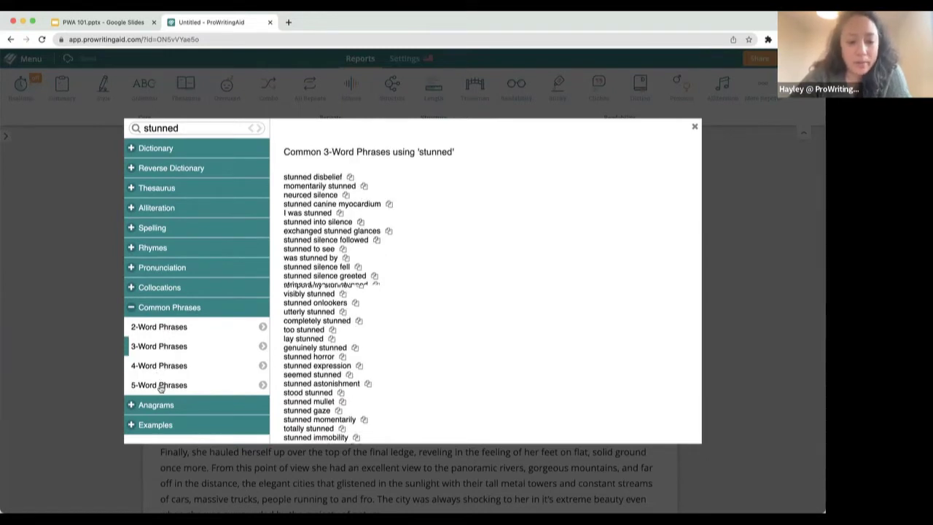
{"action": "left_click", "coordinate": [161, 387]}
- Look over the available anagram and example categories for "stunned" and close the Word Explorer
{"action": "left_click", "coordinate": [158, 405]}
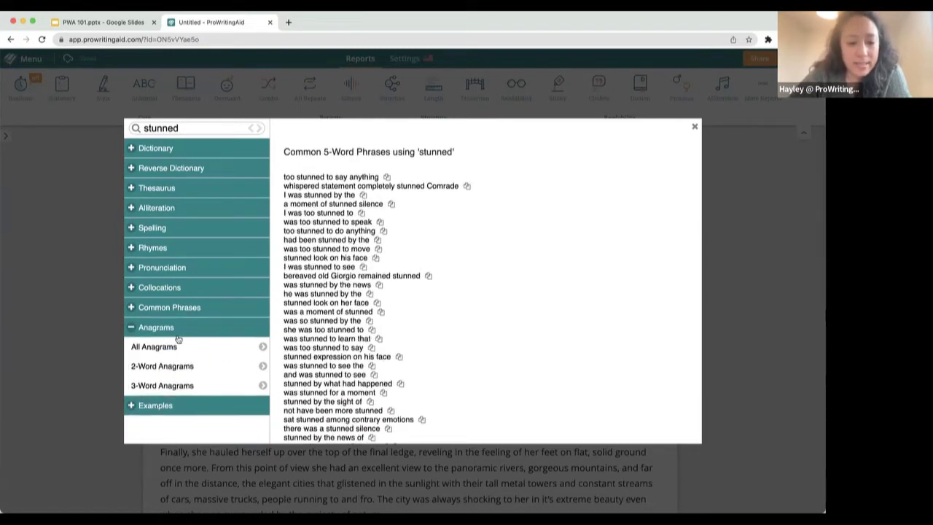
{"action": "left_click", "coordinate": [162, 406]}
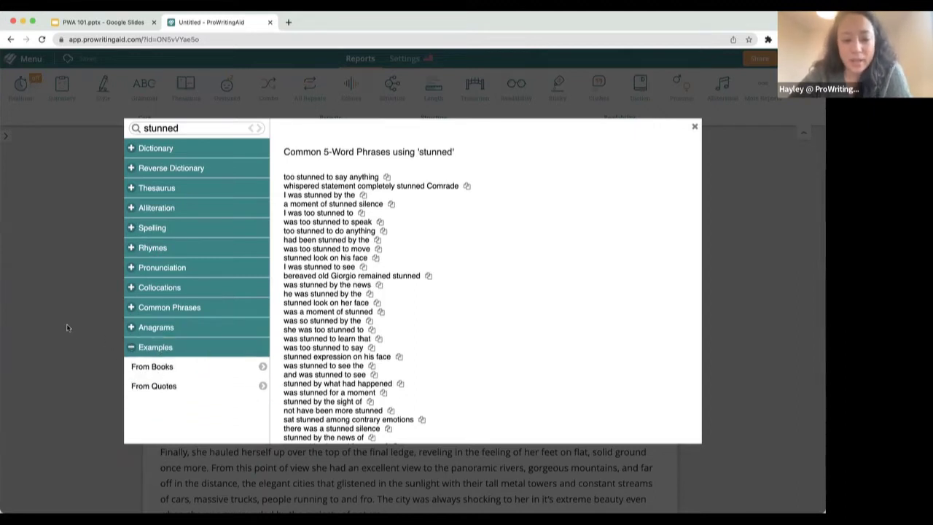
{"action": "left_click", "coordinate": [695, 126]}
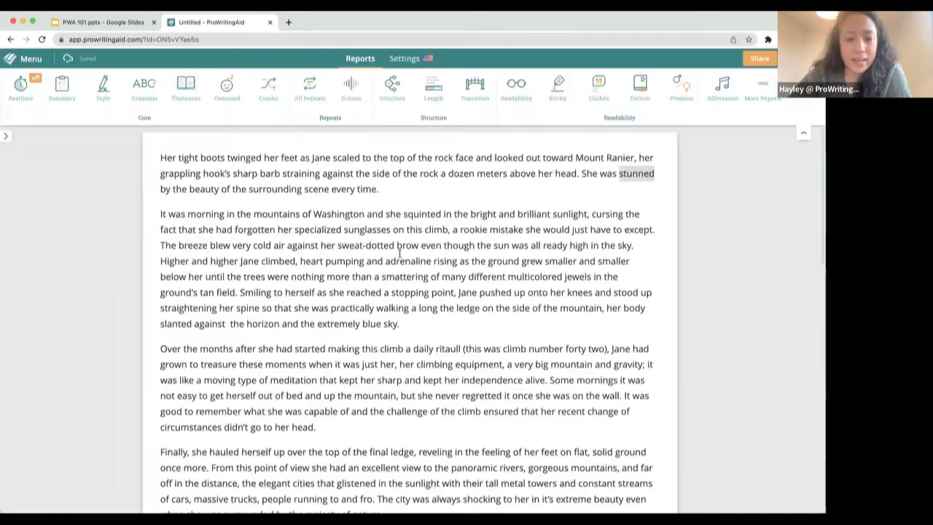
- Look up the suggested synonyms for "climbed" in the second paragraph and for "after" in the third paragraph
{"action": "double_click", "coordinate": [271, 260]}
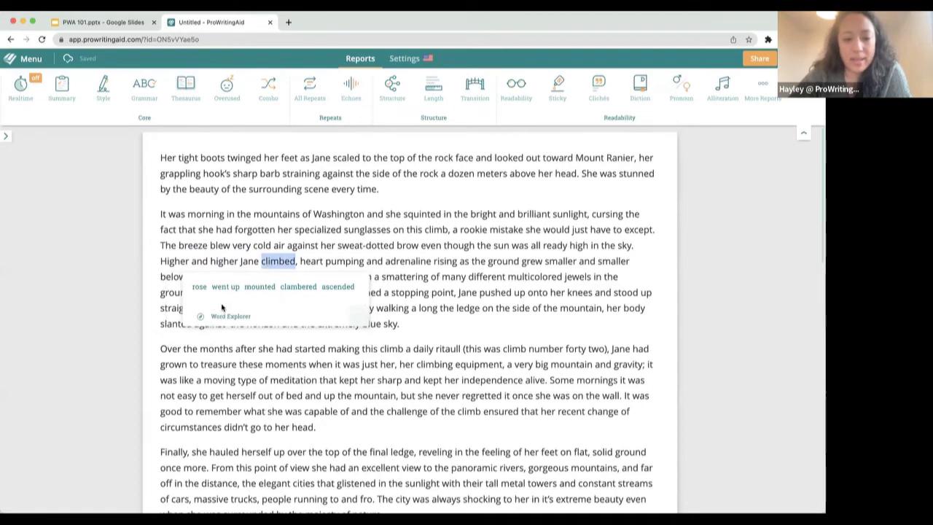
{"action": "double_click", "coordinate": [327, 245]}
{"action": "left_click", "coordinate": [288, 349]}
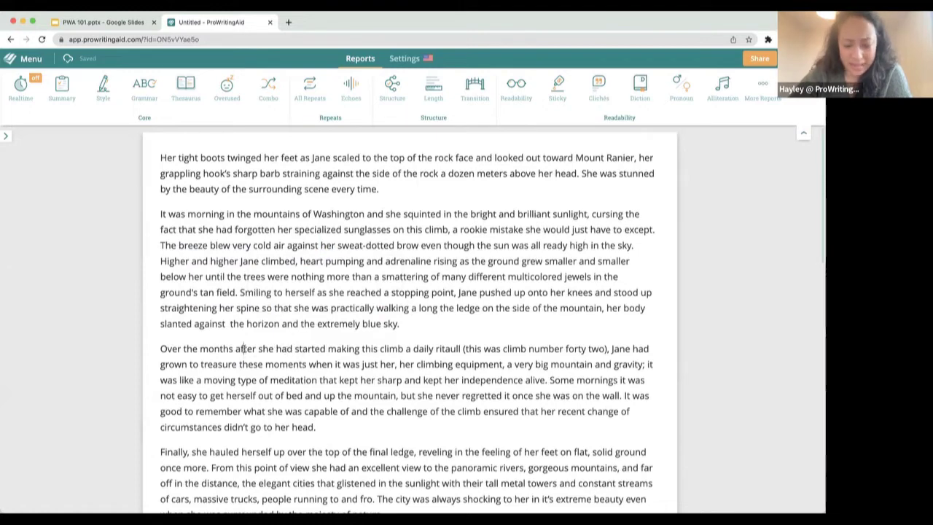
{"action": "double_click", "coordinate": [244, 348]}
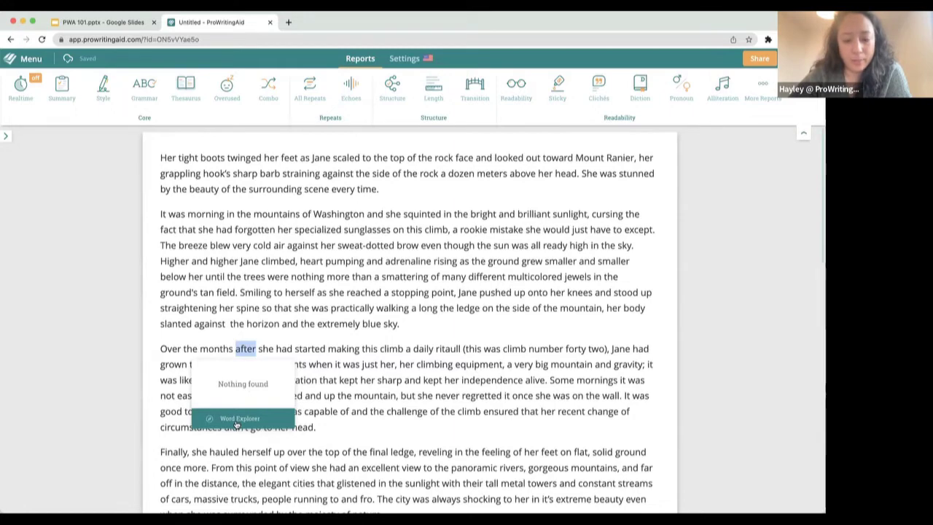
{"action": "left_click", "coordinate": [286, 326]}
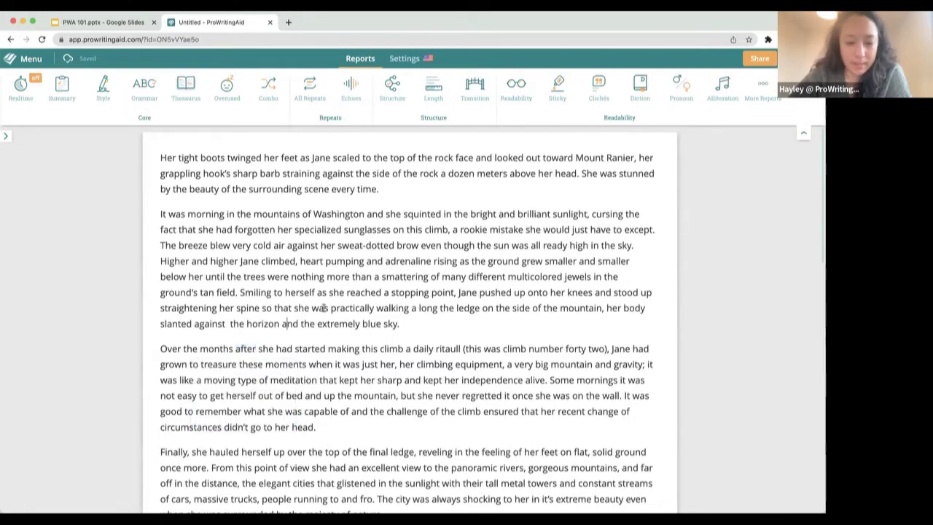
- View the definitions of "was" from "she was practically walking" in the Word Explorer, and close it
{"action": "double_click", "coordinate": [321, 307]}
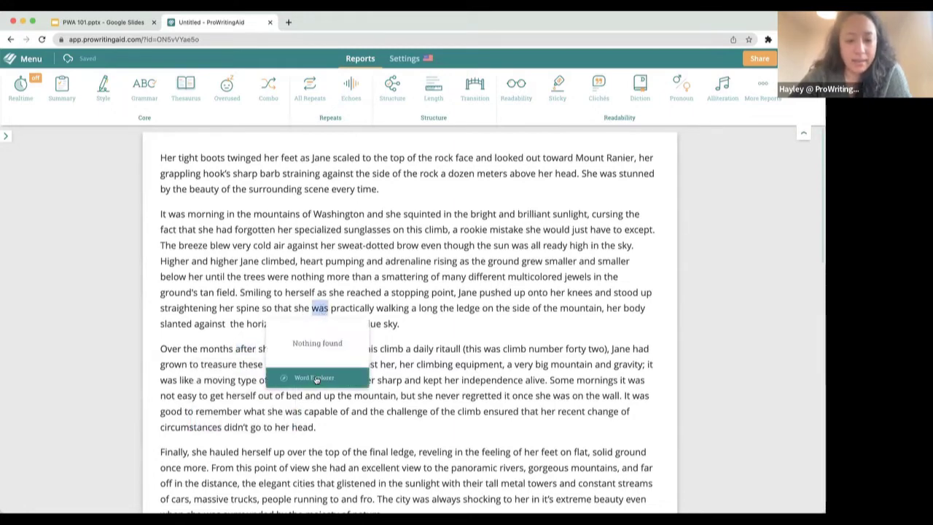
{"action": "left_click", "coordinate": [316, 378]}
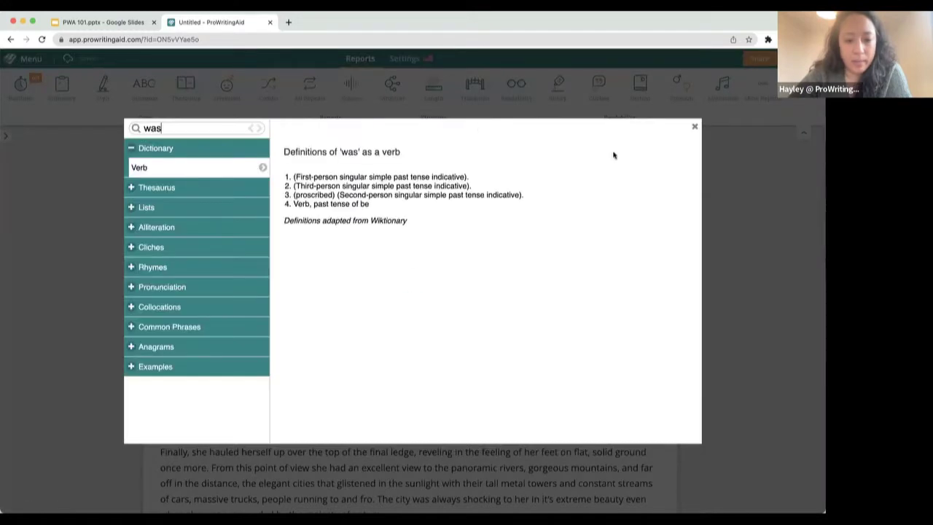
{"action": "left_click", "coordinate": [694, 126]}
- Look up "tan" from "the ground's tan field" in the Word Explorer, close it and deselect the word
{"action": "double_click", "coordinate": [204, 293]}
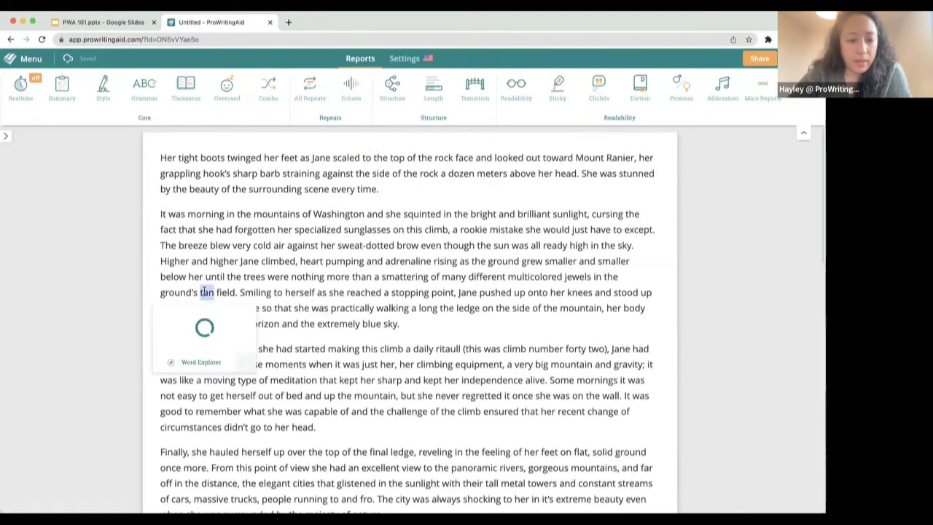
{"action": "left_click", "coordinate": [208, 362]}
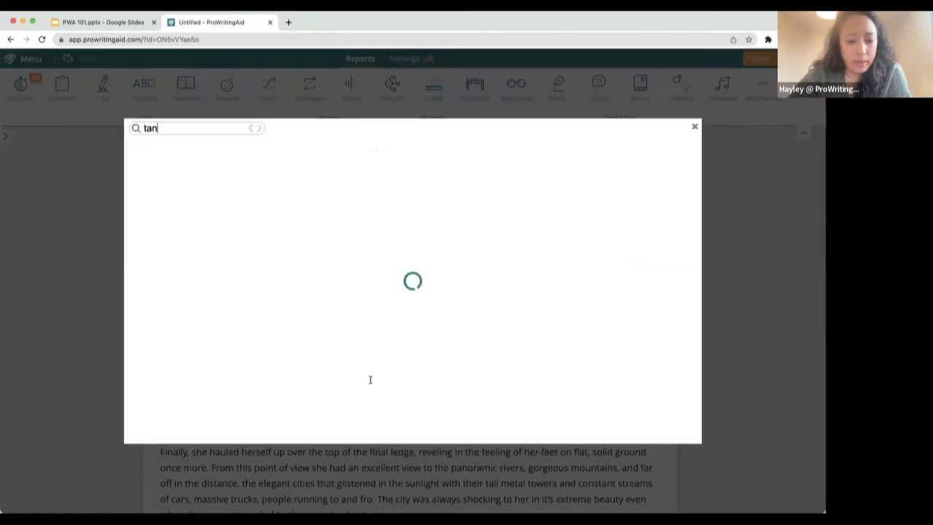
{"action": "left_click", "coordinate": [694, 126]}
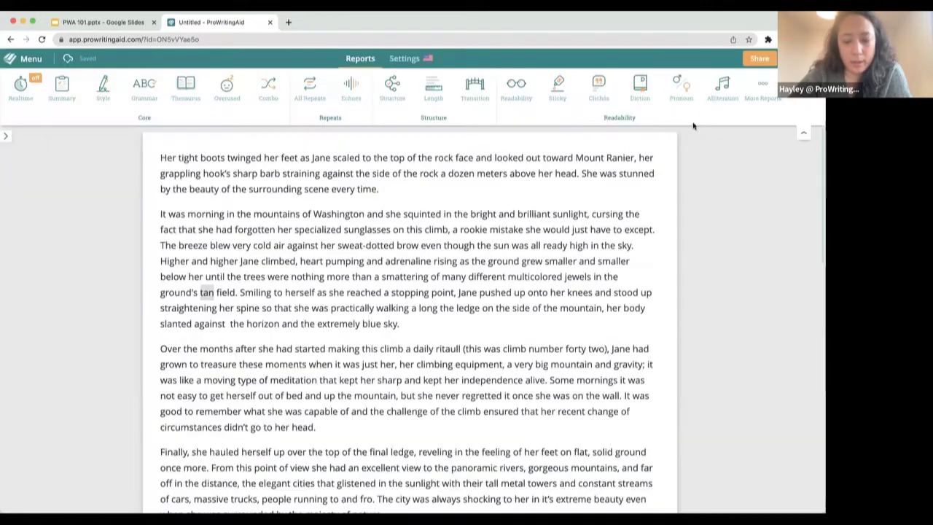
{"action": "left_click", "coordinate": [299, 332]}
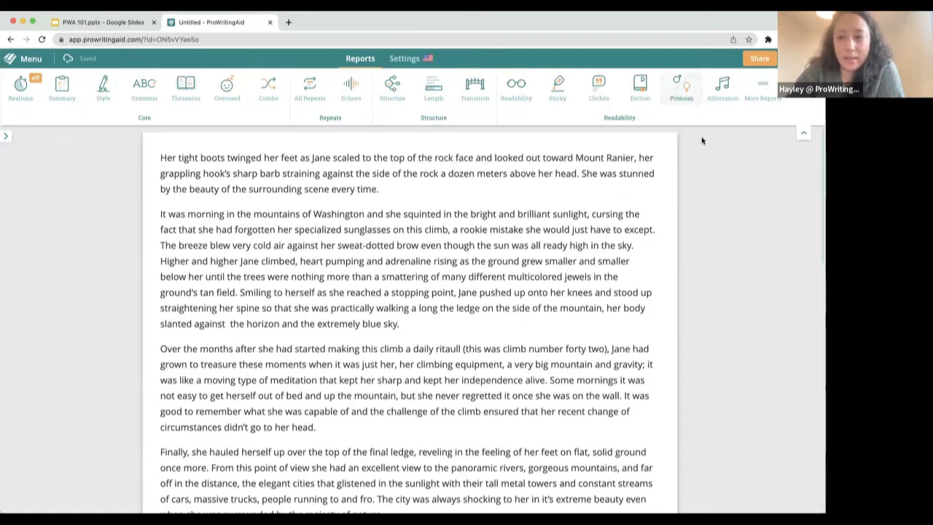
- Switch the document language to British English and back to US English
{"action": "left_click", "coordinate": [398, 61]}
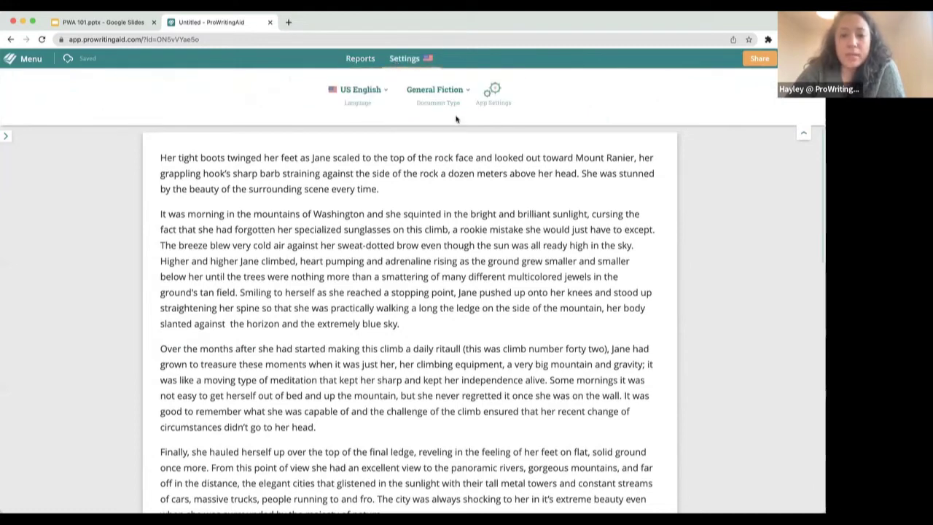
{"action": "left_click", "coordinate": [376, 100]}
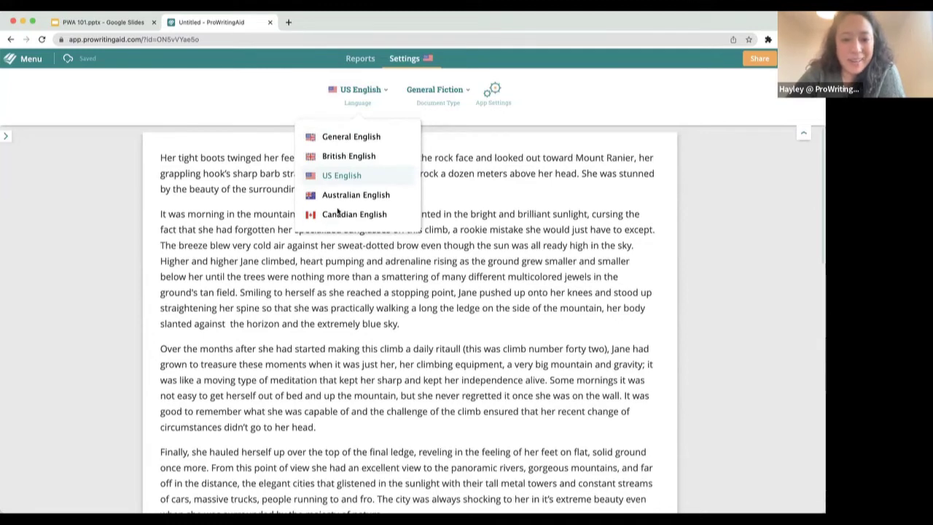
{"action": "left_click", "coordinate": [347, 156]}
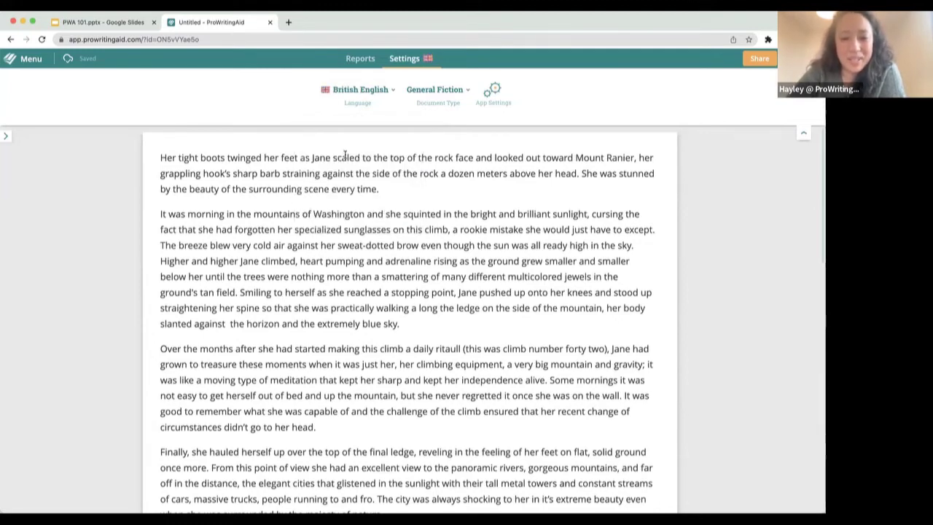
{"action": "left_click", "coordinate": [374, 98]}
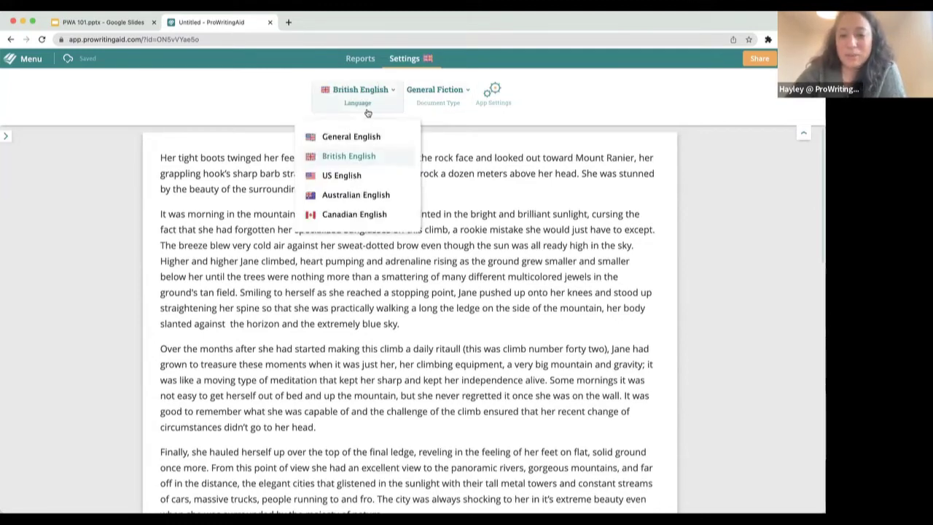
{"action": "left_click", "coordinate": [376, 175]}
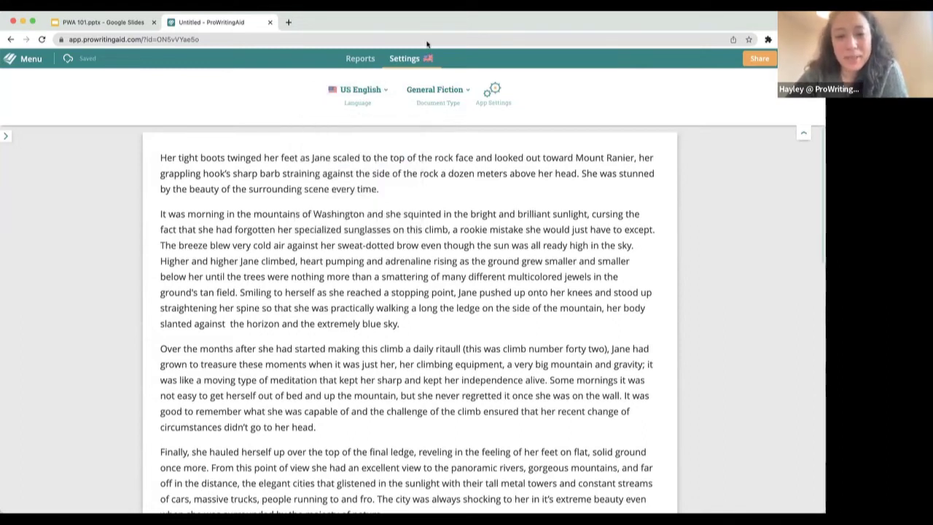
- View the available language options and the document types in the Creative category, and return to the reports
{"action": "left_click", "coordinate": [361, 92]}
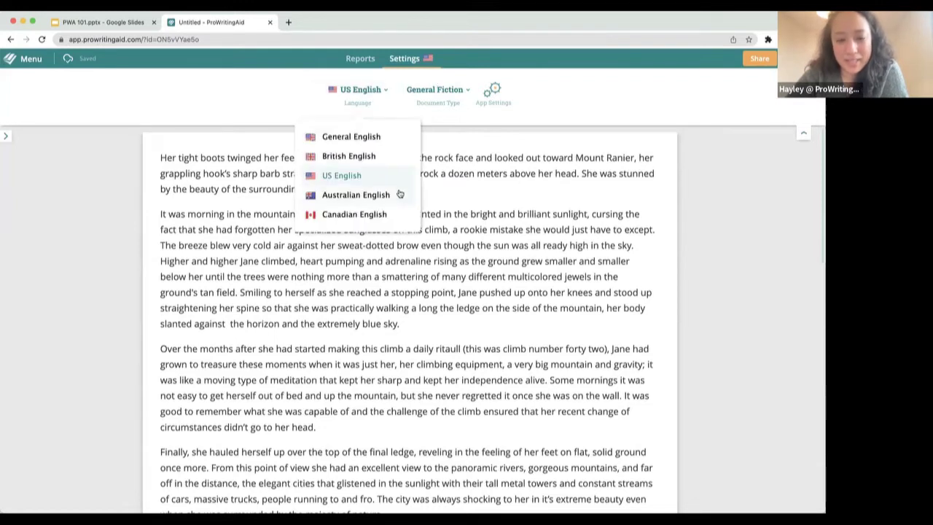
{"action": "left_click", "coordinate": [437, 90]}
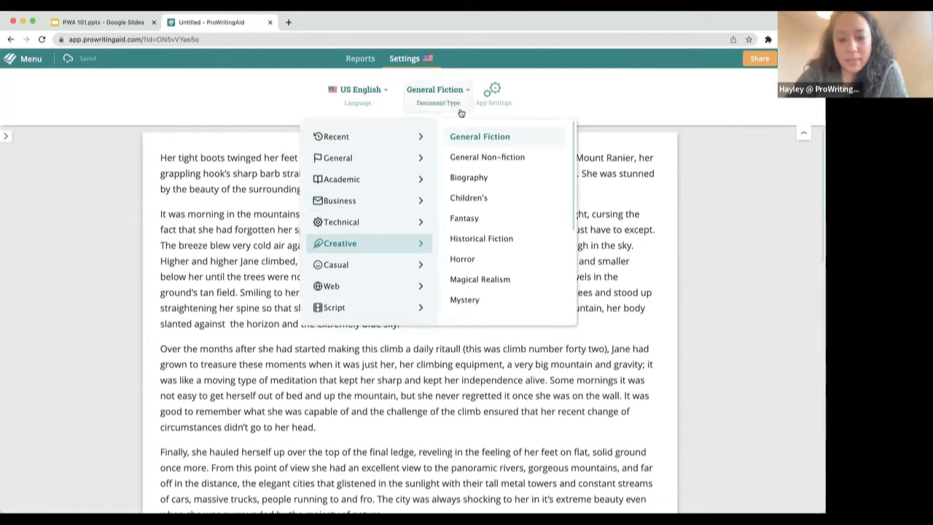
{"action": "left_click", "coordinate": [355, 61]}
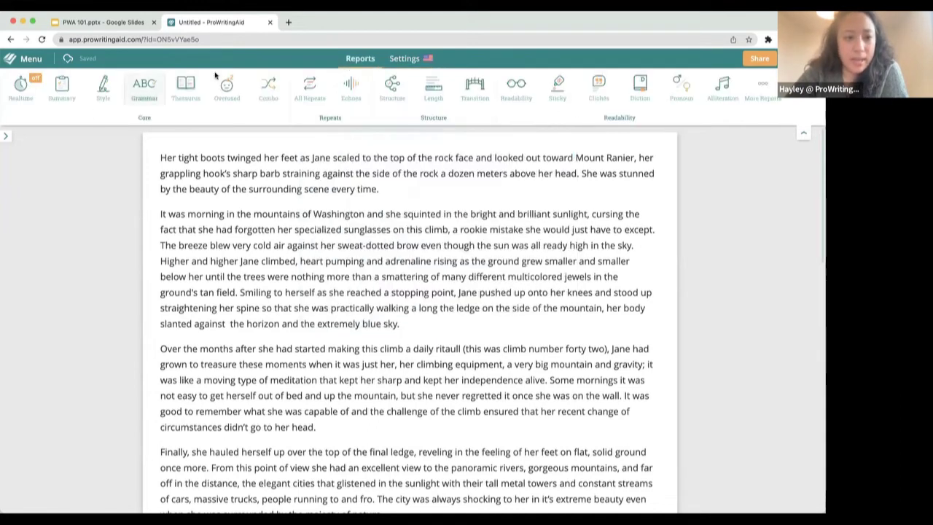
- Open the application settings page and place the cursor in the list of company and product names
{"action": "left_click", "coordinate": [401, 61]}
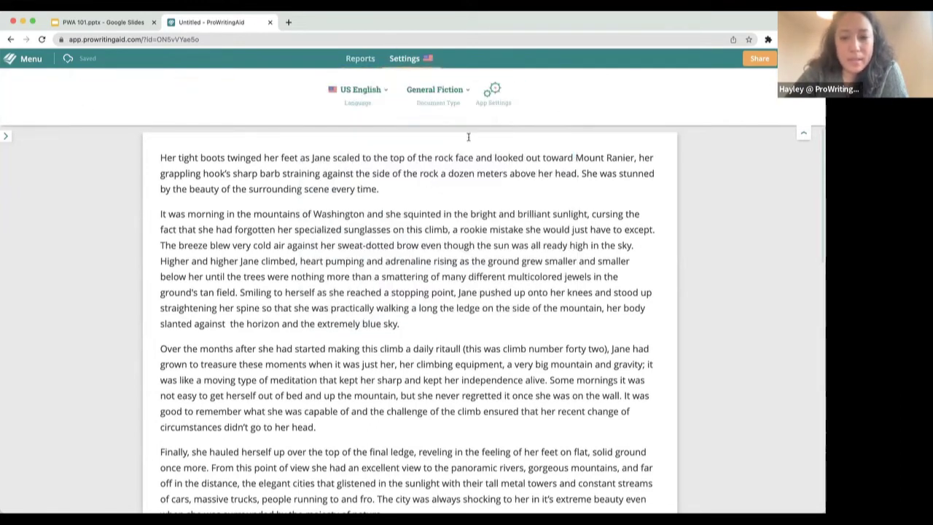
{"action": "left_click", "coordinate": [485, 105]}
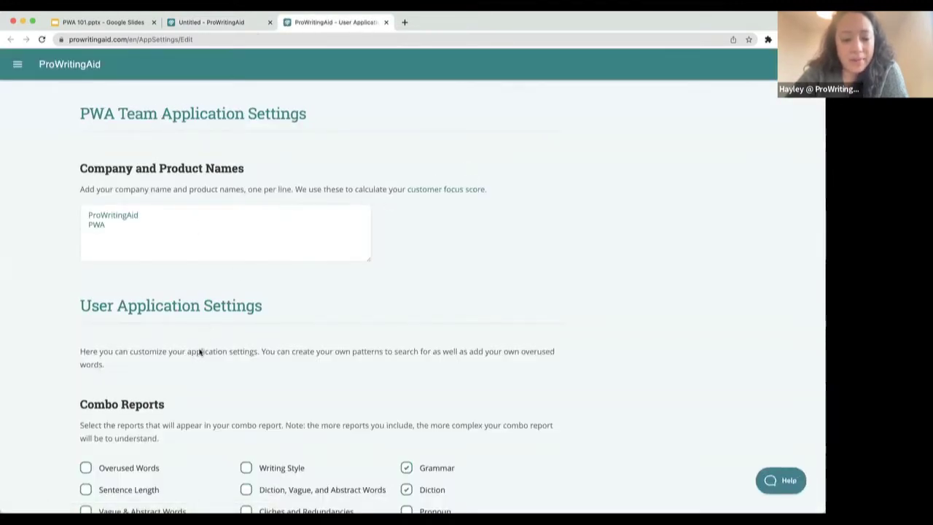
{"action": "scroll", "coordinate": [199, 351], "scroll_direction": "down", "scroll_amount": 1}
{"action": "scroll", "coordinate": [200, 352], "scroll_direction": "up", "scroll_amount": 1}
{"action": "left_click", "coordinate": [177, 238]}
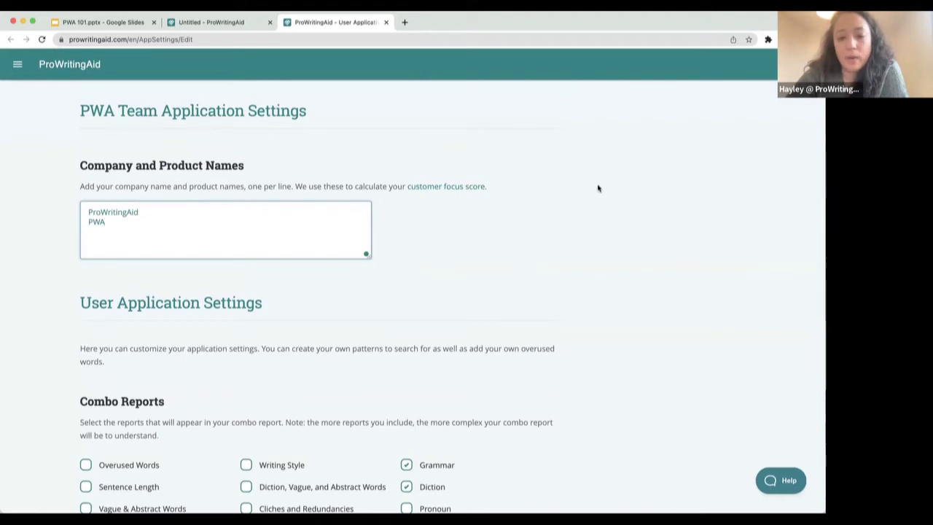
- Customize the combo report by removing the Acronym report and adding the Echoes report
{"action": "scroll", "coordinate": [383, 286], "scroll_direction": "down", "scroll_amount": 2}
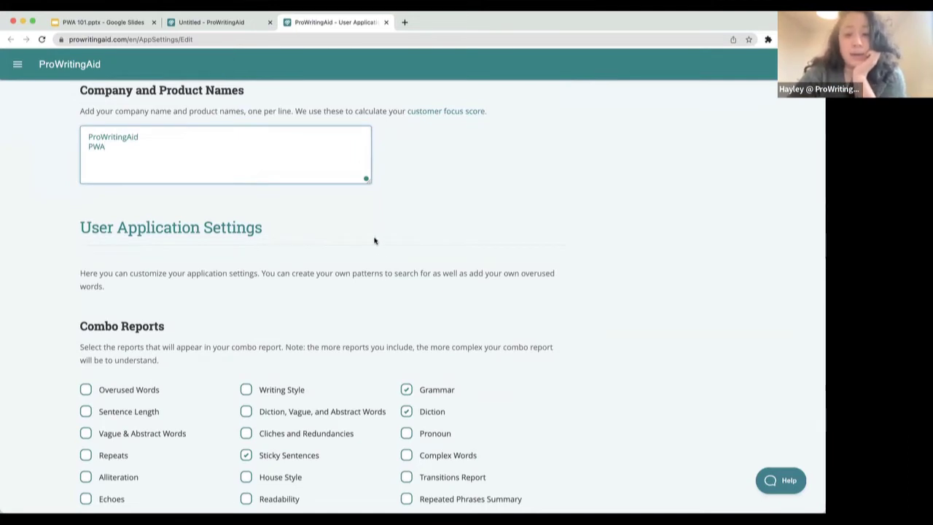
{"action": "scroll", "coordinate": [417, 217], "scroll_direction": "down", "scroll_amount": 2}
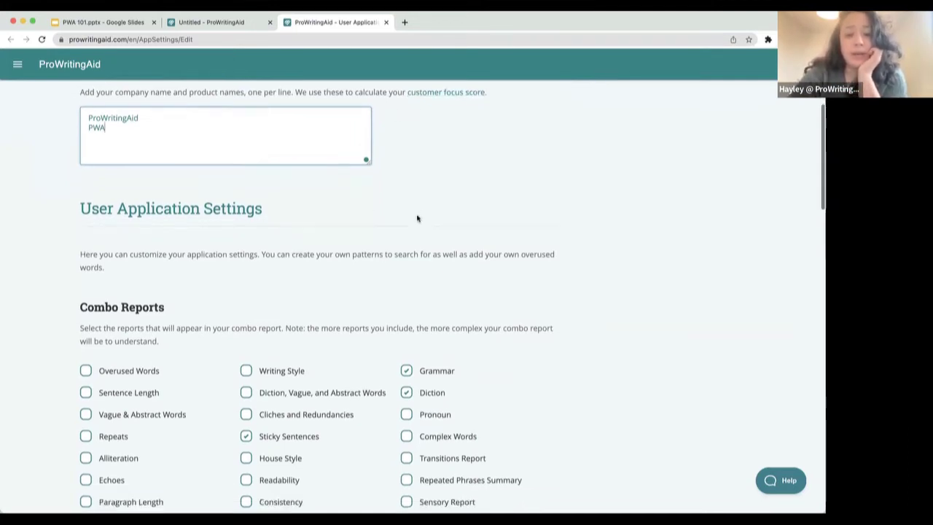
{"action": "scroll", "coordinate": [417, 217], "scroll_direction": "down", "scroll_amount": 4}
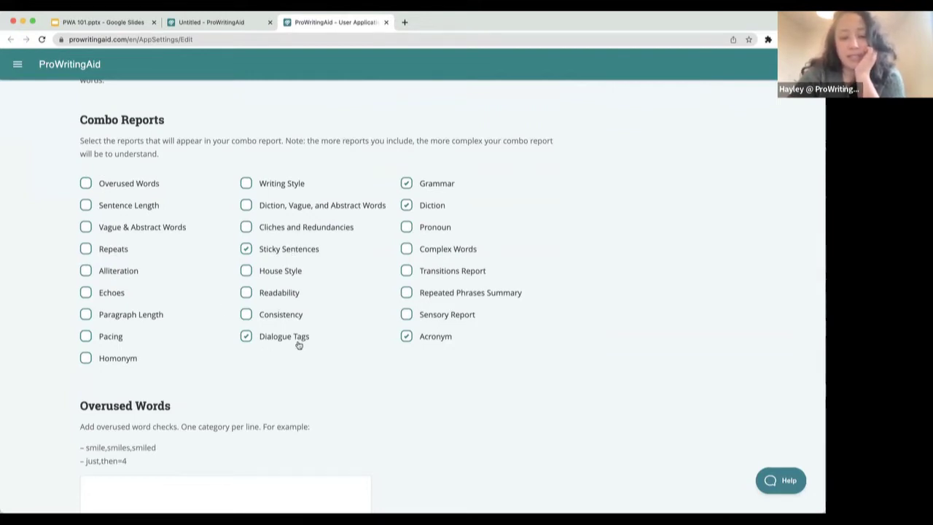
{"action": "left_click", "coordinate": [406, 336]}
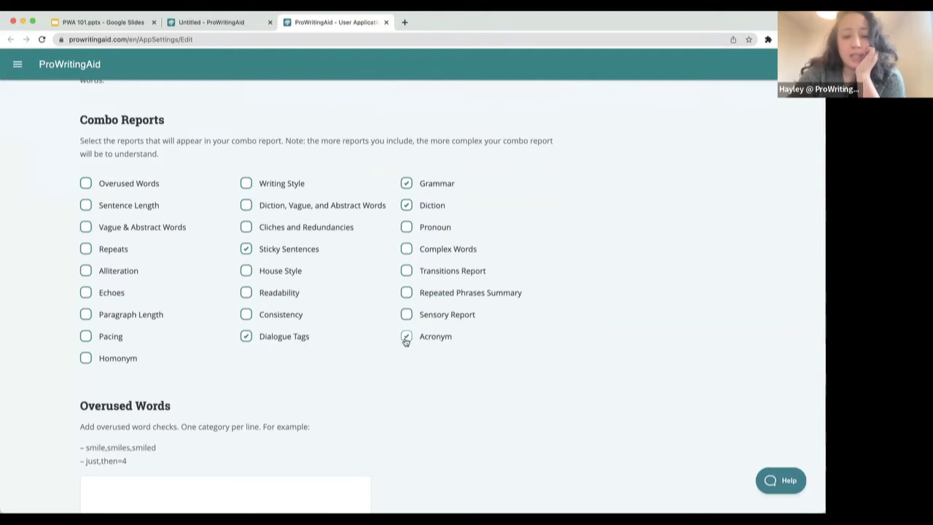
{"action": "left_click", "coordinate": [86, 293]}
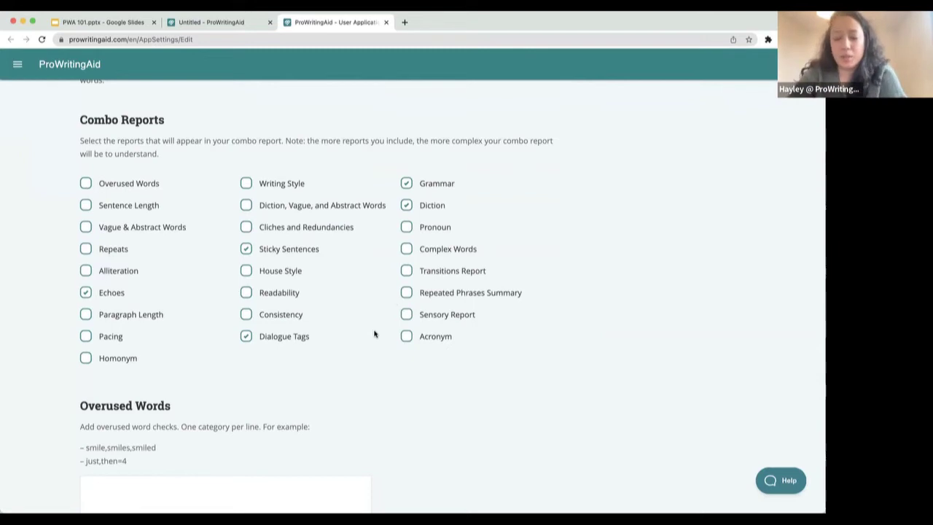
- Look over the overused word checks and place the cursor in their empty text box
{"action": "scroll", "coordinate": [374, 334], "scroll_direction": "down", "scroll_amount": 5}
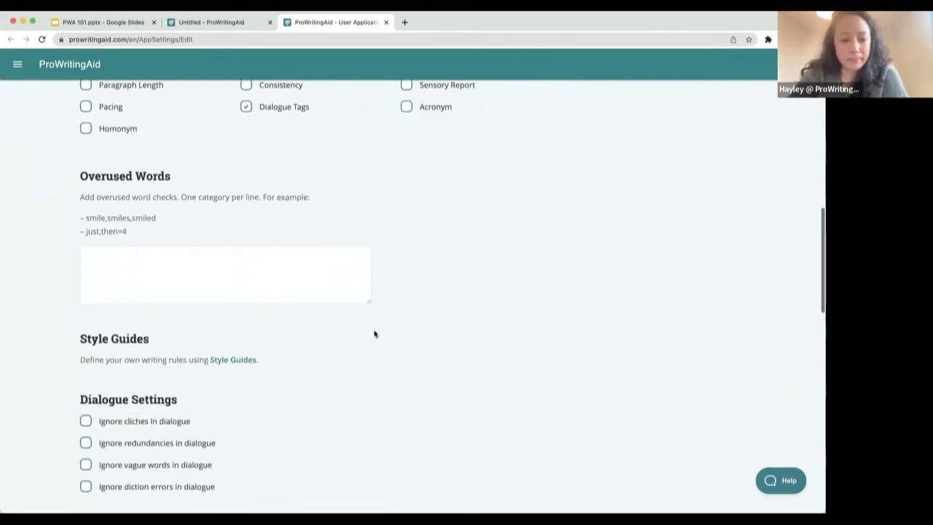
{"action": "left_click", "coordinate": [273, 264]}
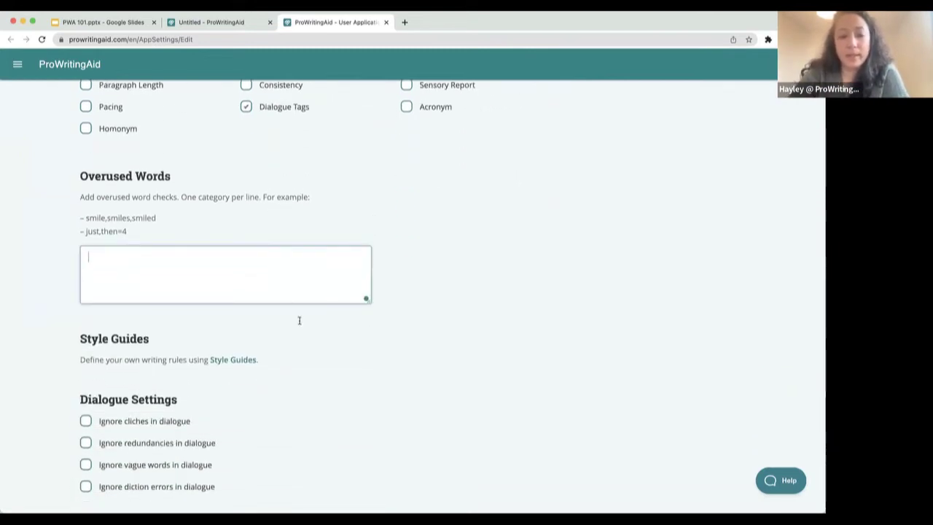
{"action": "scroll", "coordinate": [246, 269], "scroll_direction": "down", "scroll_amount": 2}
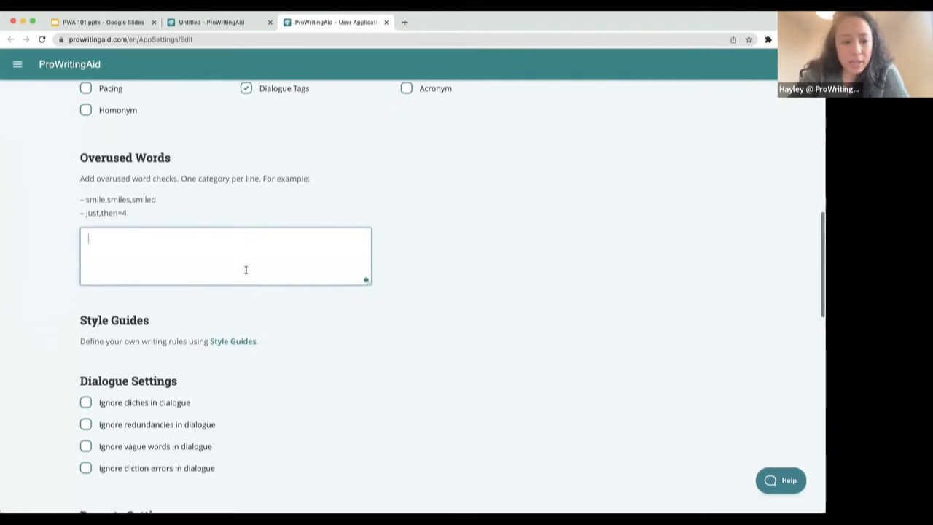
- In the dialogue settings, toggle ignoring diction errors on and off, and enable ignoring cliches in dialogue
{"action": "scroll", "coordinate": [237, 417], "scroll_direction": "down", "scroll_amount": 2}
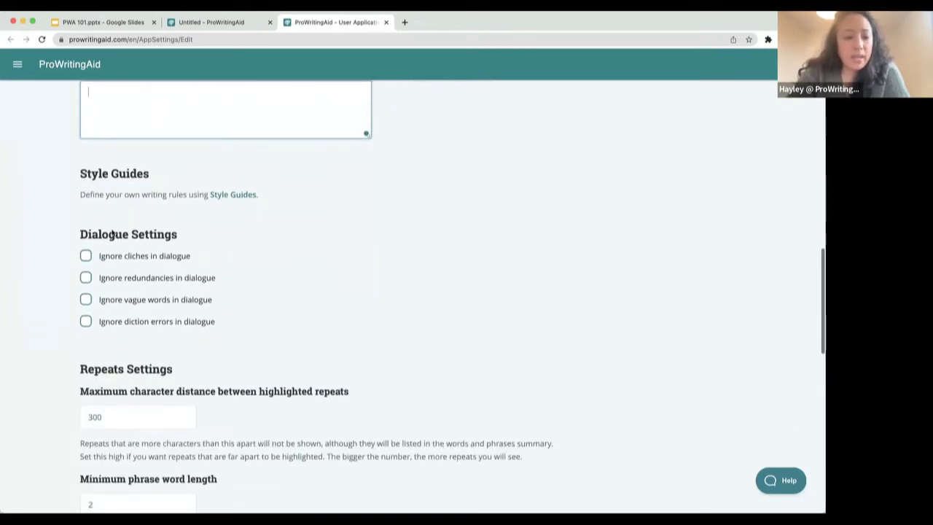
{"action": "left_click", "coordinate": [85, 256]}
{"action": "left_click", "coordinate": [85, 277]}
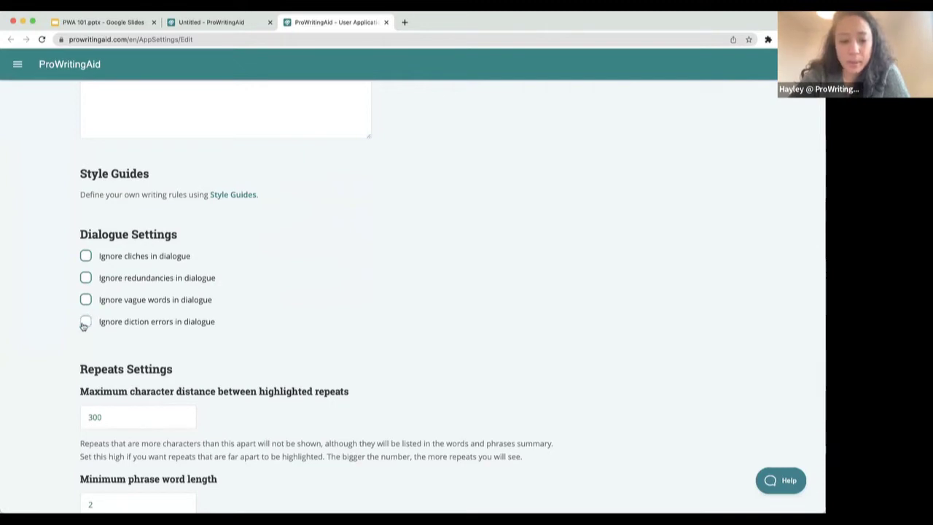
{"action": "left_click", "coordinate": [85, 322]}
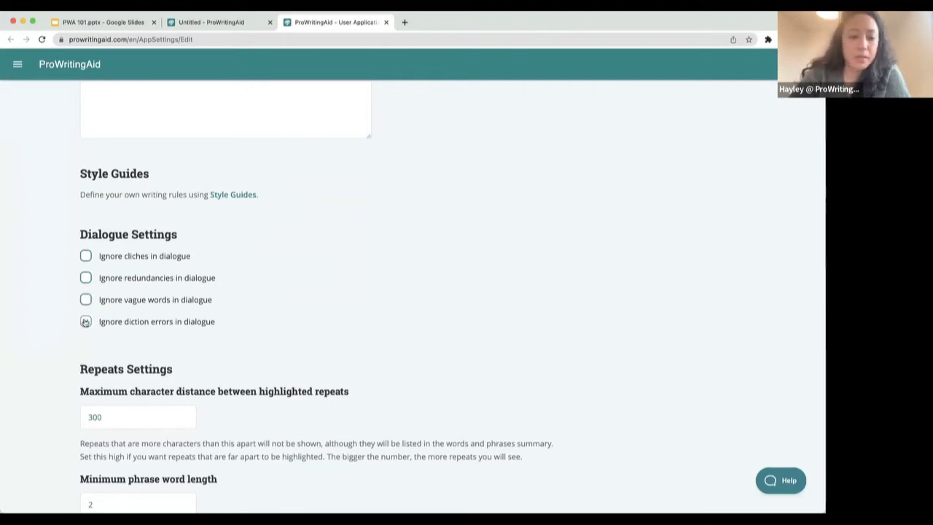
{"action": "left_click", "coordinate": [85, 321]}
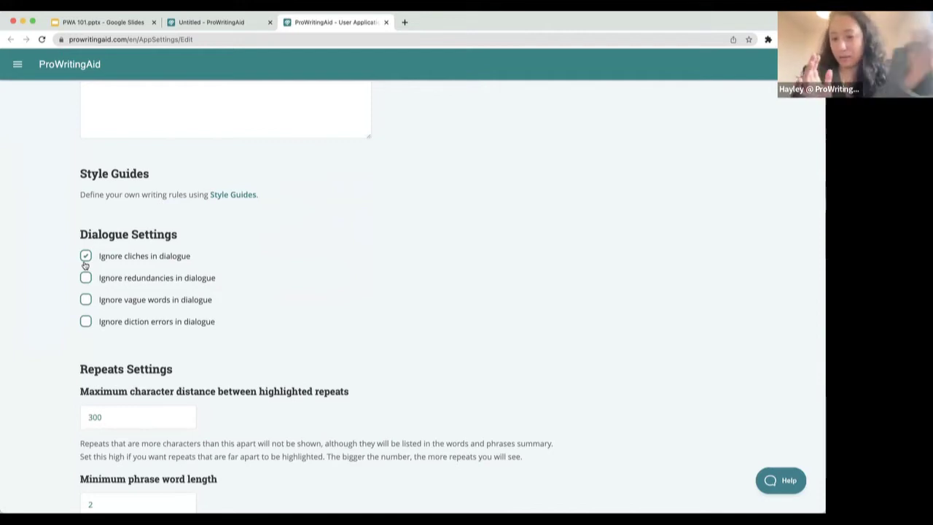
- Look over the repeats settings and select the value of the maximum character distance between highlighted repeats
{"action": "scroll", "coordinate": [183, 325], "scroll_direction": "down", "scroll_amount": 2}
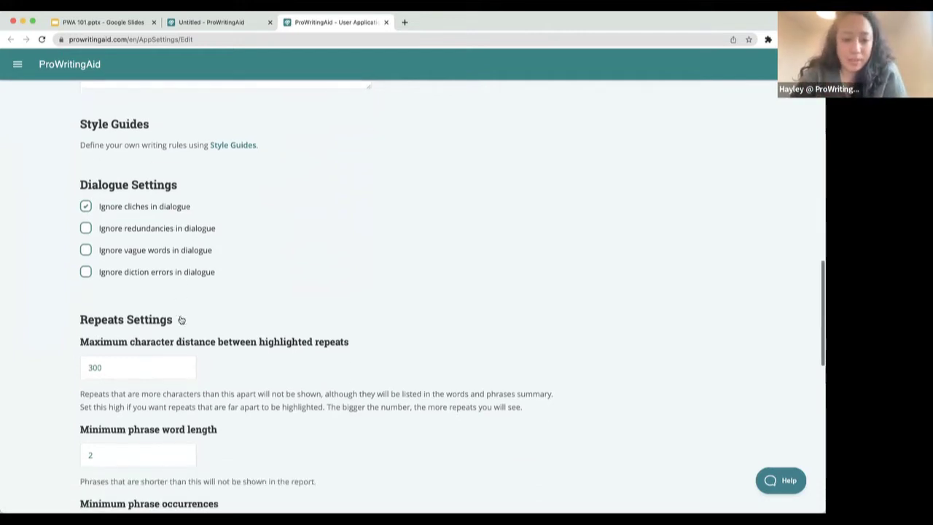
{"action": "scroll", "coordinate": [179, 318], "scroll_direction": "down", "scroll_amount": 2}
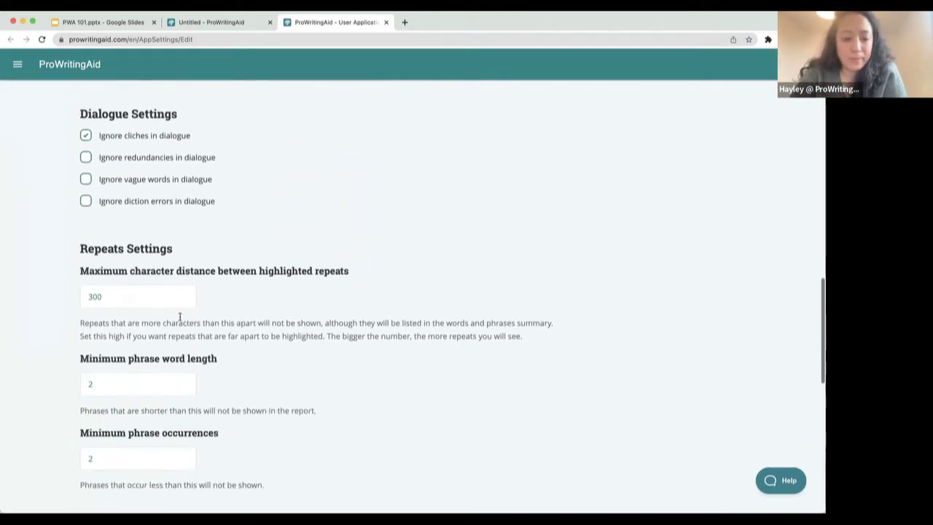
{"action": "left_click", "coordinate": [113, 294]}
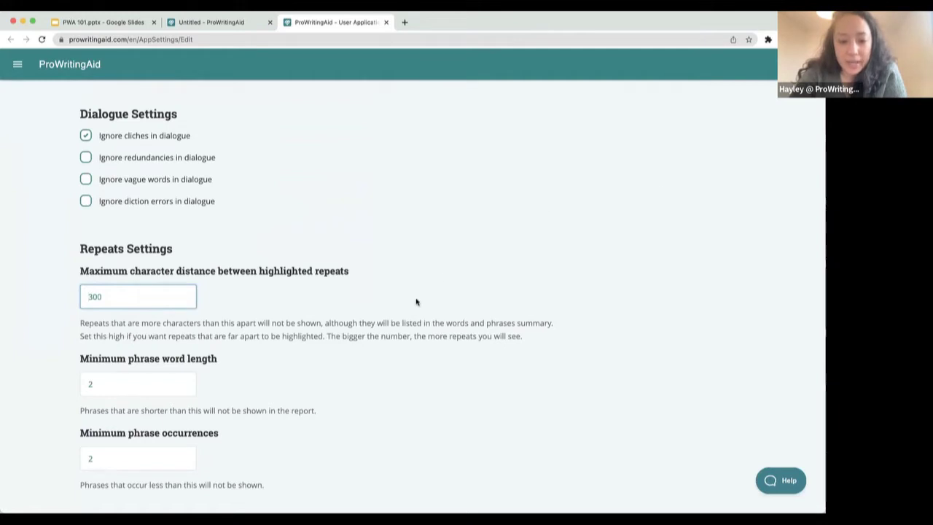
{"action": "scroll", "coordinate": [416, 301], "scroll_direction": "down", "scroll_amount": 2}
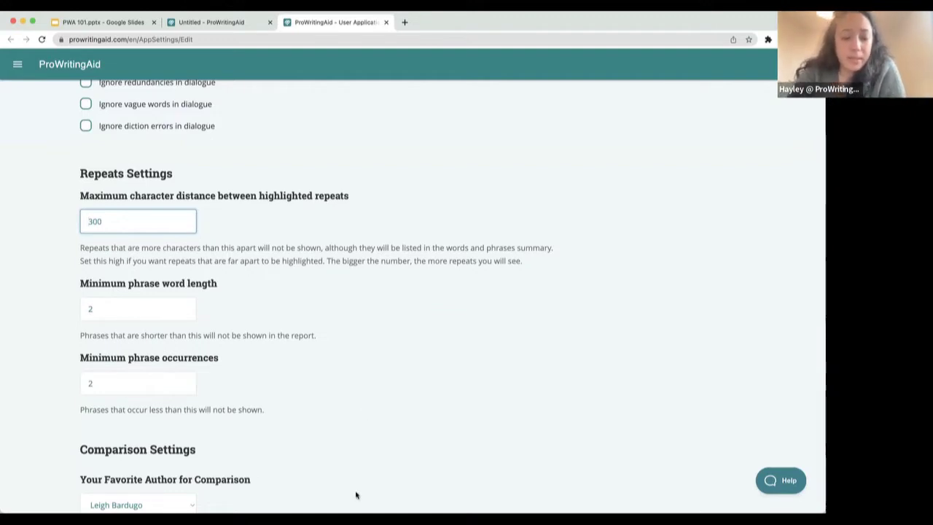
{"action": "double_click", "coordinate": [99, 222]}
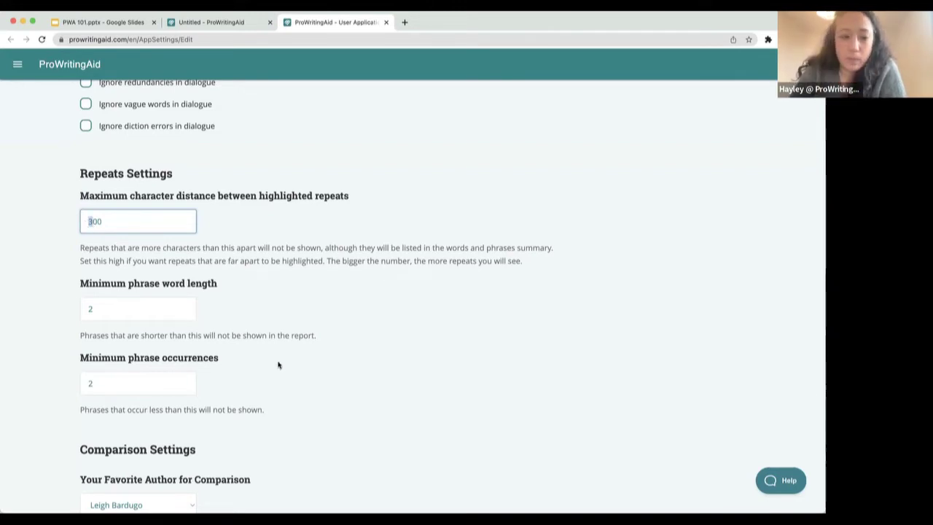
- Browse the list of favorite authors in the comparison settings and close it without choosing another author
{"action": "scroll", "coordinate": [277, 365], "scroll_direction": "down", "scroll_amount": 5}
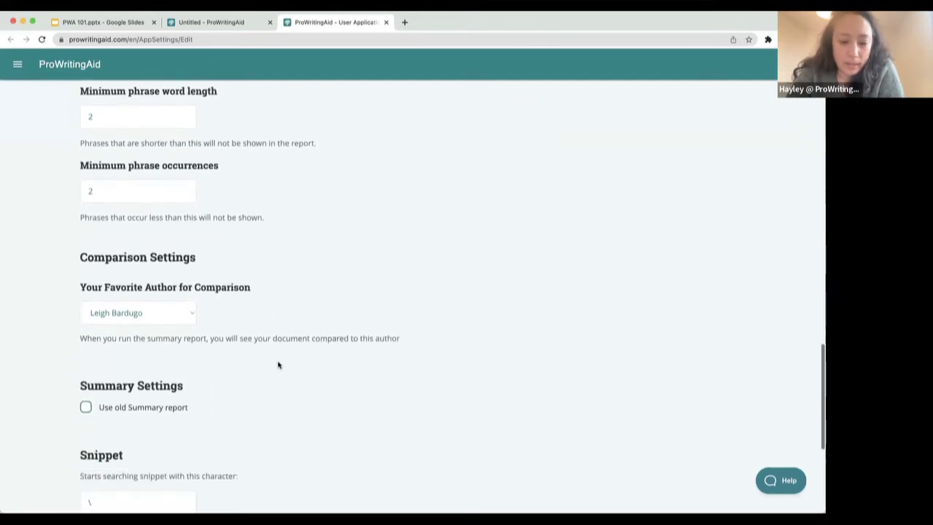
{"action": "left_click", "coordinate": [190, 319]}
{"action": "scroll", "coordinate": [165, 261], "scroll_direction": "up", "scroll_amount": 5}
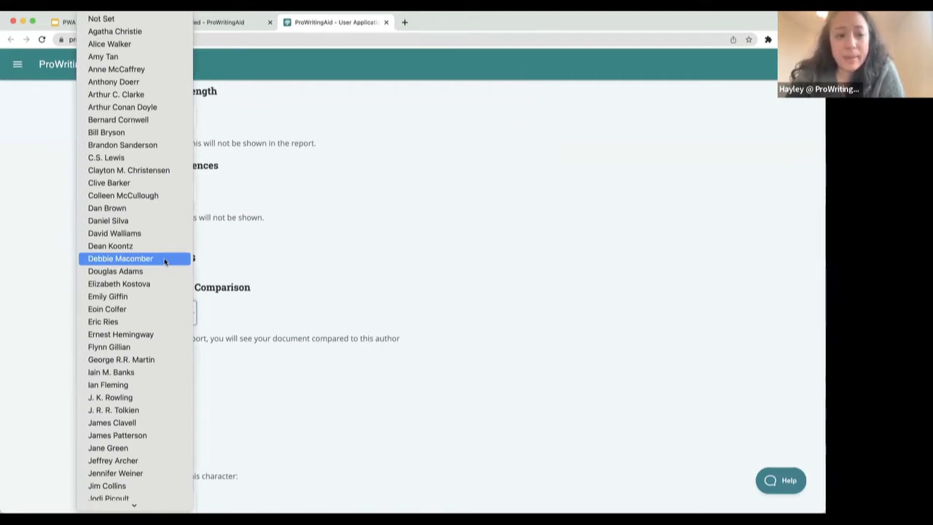
{"action": "scroll", "coordinate": [164, 262], "scroll_direction": "down", "scroll_amount": 3}
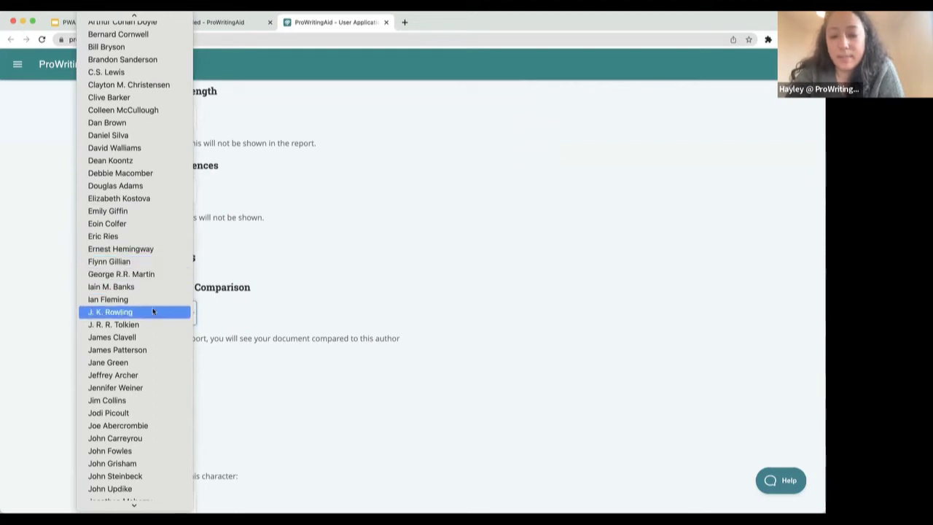
{"action": "scroll", "coordinate": [154, 310], "scroll_direction": "down", "scroll_amount": 9}
{"action": "scroll", "coordinate": [153, 311], "scroll_direction": "down", "scroll_amount": 1}
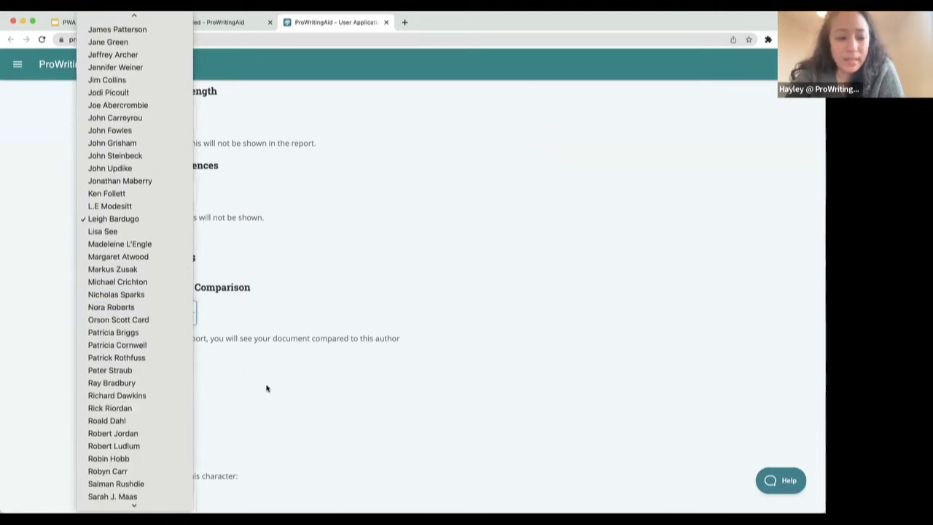
{"action": "left_click", "coordinate": [217, 420]}
- Save the application settings after passing the summary, snippet and company name sections
{"action": "scroll", "coordinate": [216, 420], "scroll_direction": "down", "scroll_amount": 2}
{"action": "scroll", "coordinate": [182, 343], "scroll_direction": "down", "scroll_amount": 4}
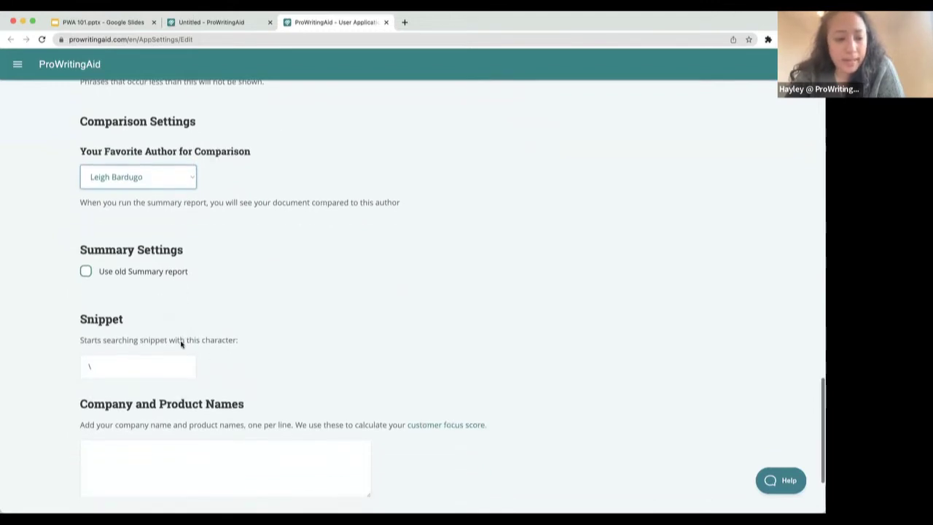
{"action": "left_click", "coordinate": [174, 446]}
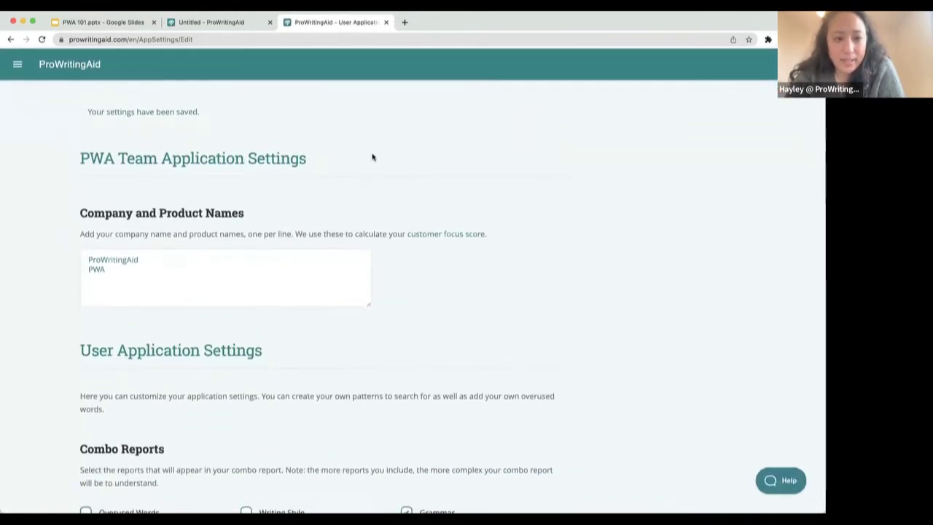
- Look over the saved dialogue and repeats settings, and leave the settings for the ProWritingAid home page
{"action": "scroll", "coordinate": [255, 83], "scroll_direction": "down", "scroll_amount": 20}
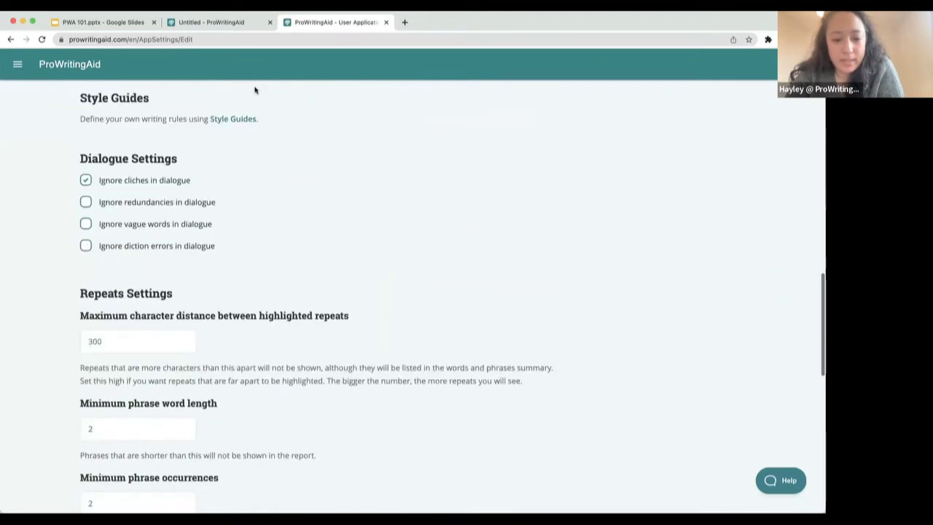
{"action": "key", "text": "super+bracketleft"}
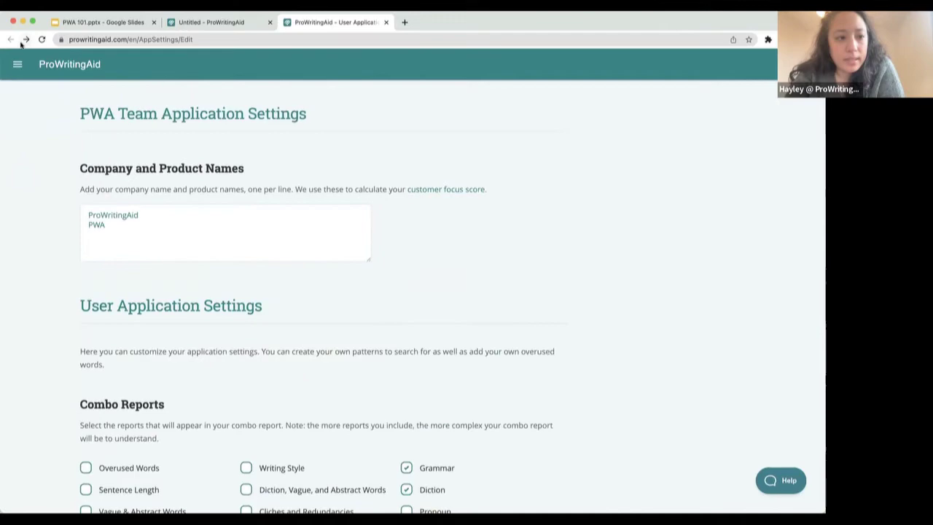
{"action": "left_click", "coordinate": [91, 72]}
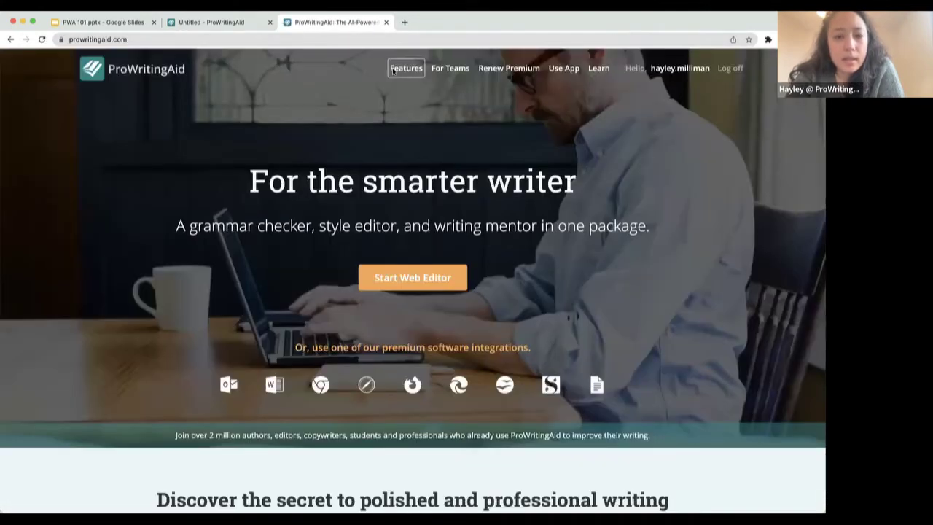
- Return to the Untitled document and run the Combo report on it
{"action": "left_click", "coordinate": [219, 22]}
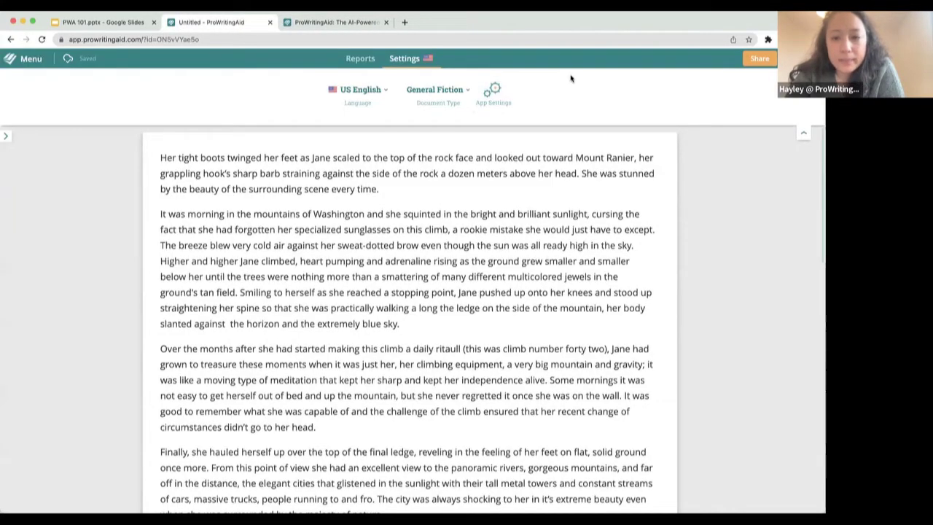
{"action": "left_click", "coordinate": [361, 62]}
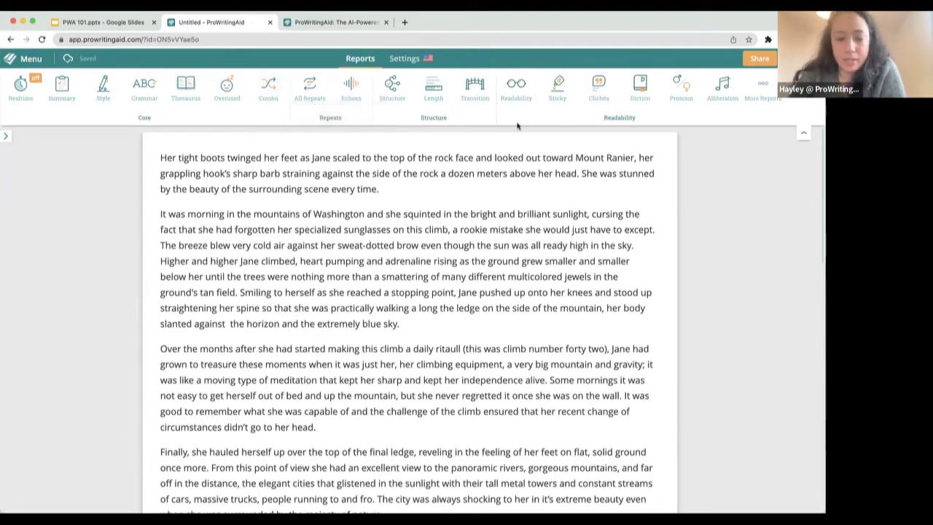
{"action": "left_click", "coordinate": [269, 88]}
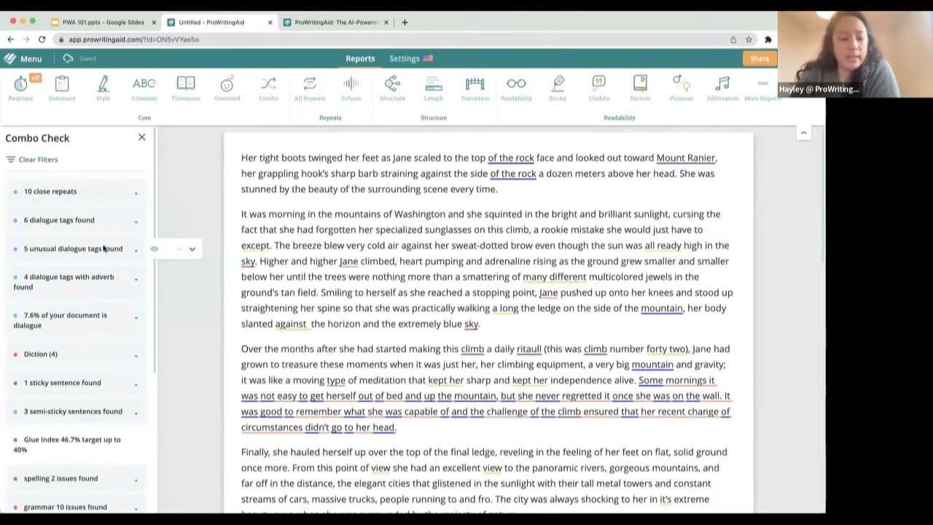
- Examine the close repeats, dialogue tags and sticky sentence results of the Combo report, and close the report
{"action": "left_click", "coordinate": [135, 194]}
{"action": "left_click", "coordinate": [134, 193]}
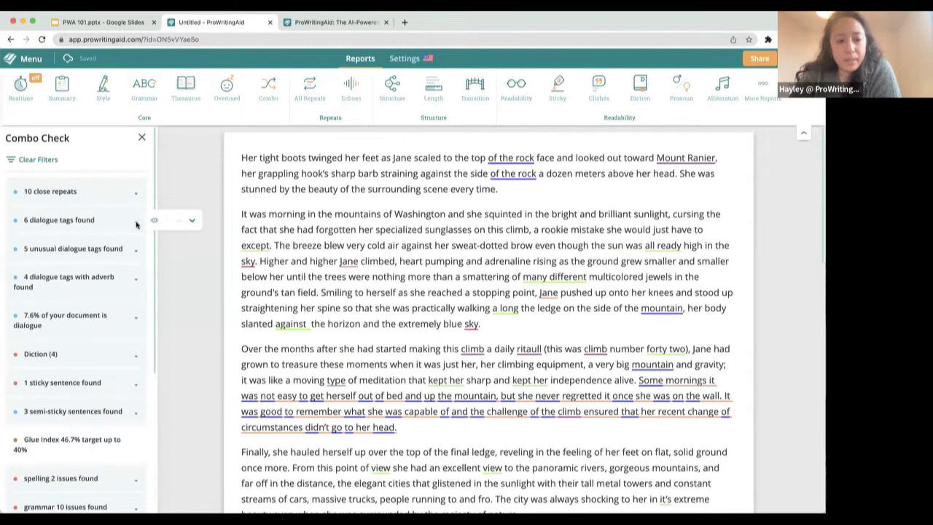
{"action": "left_click", "coordinate": [135, 220]}
{"action": "left_click", "coordinate": [135, 220]}
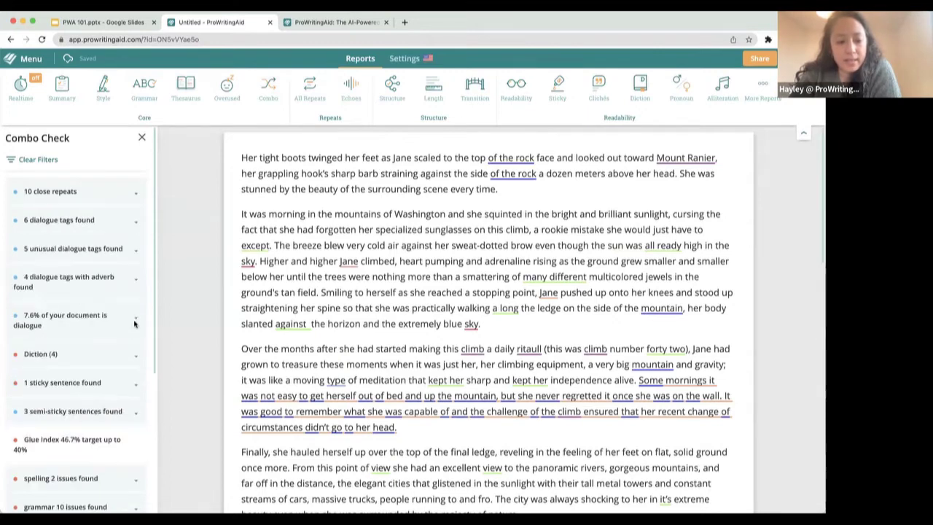
{"action": "left_click", "coordinate": [134, 388]}
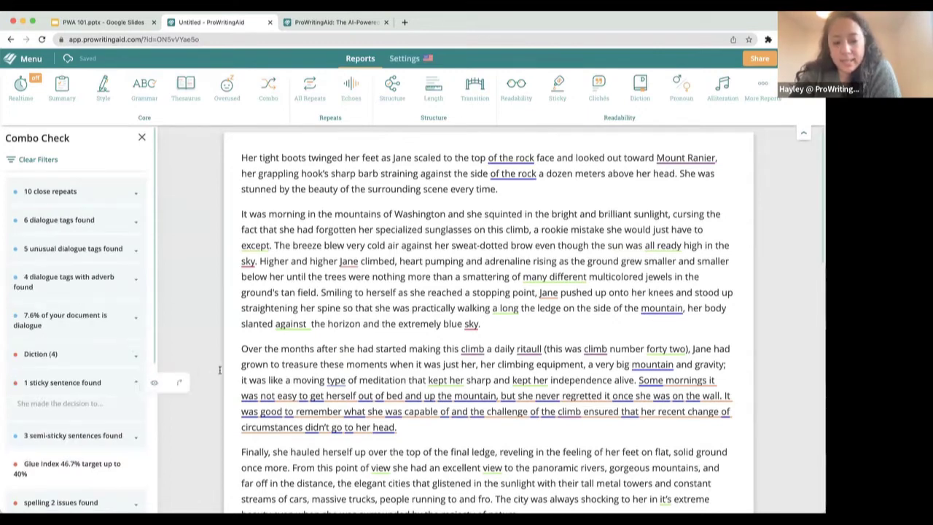
{"action": "left_click", "coordinate": [143, 137]}
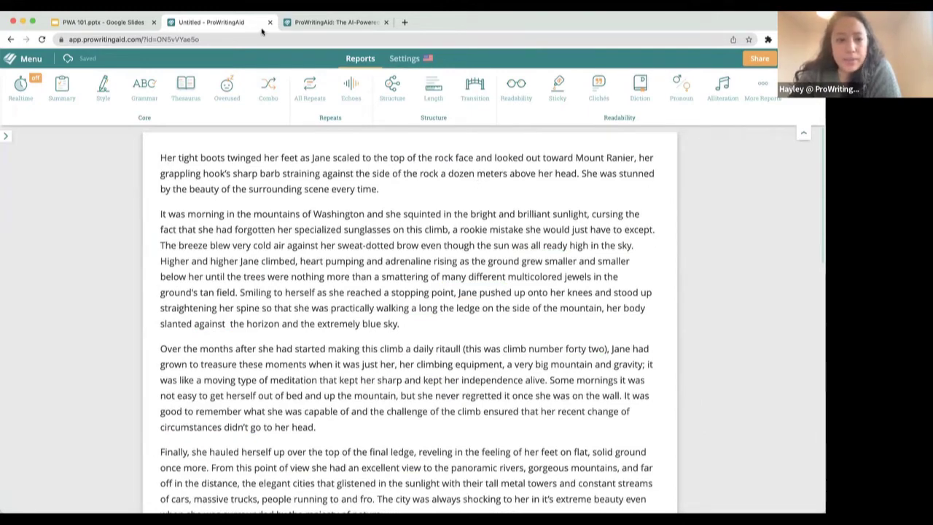
- Check the agenda slide in the PWA 101 presentation and view the integrations listed in the ProWritingAid home page footer
{"action": "left_click", "coordinate": [121, 26]}
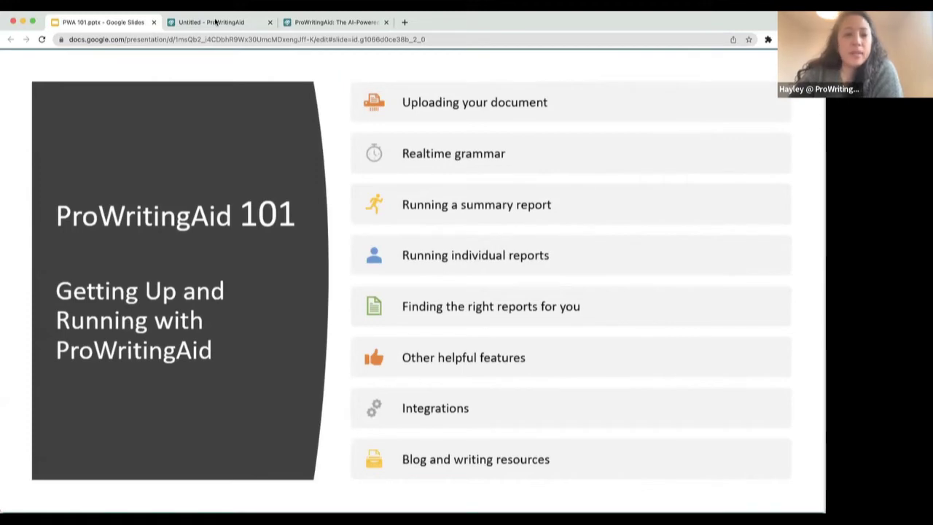
{"action": "left_click", "coordinate": [309, 24]}
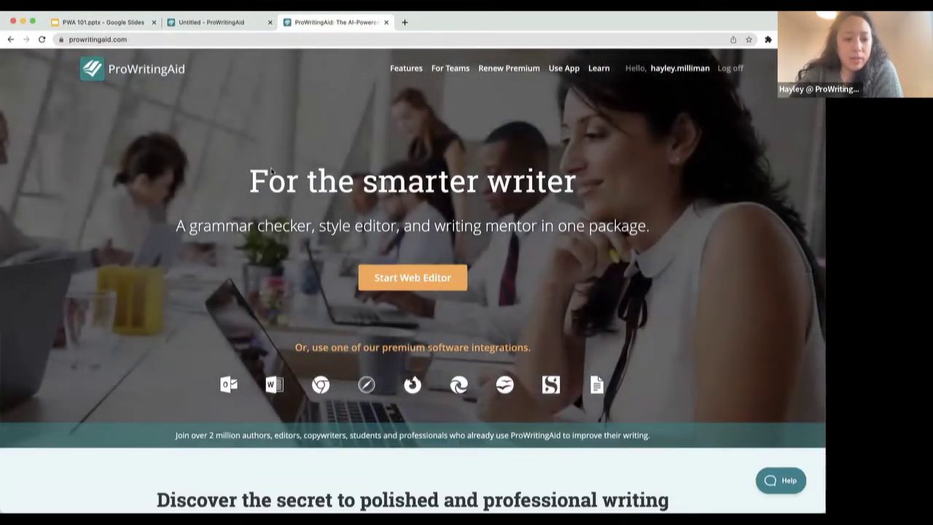
{"action": "scroll", "coordinate": [319, 284], "scroll_direction": "down", "scroll_amount": 20}
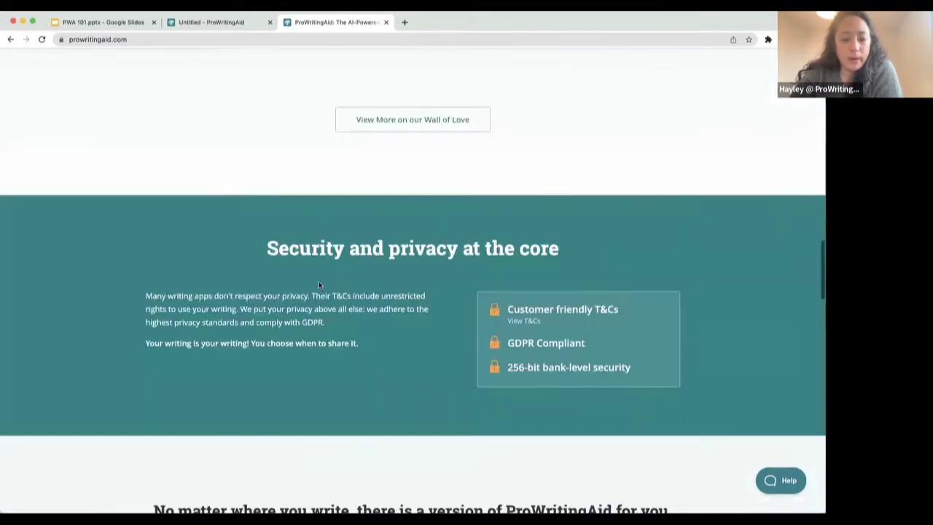
{"action": "scroll", "coordinate": [319, 285], "scroll_direction": "down", "scroll_amount": 15}
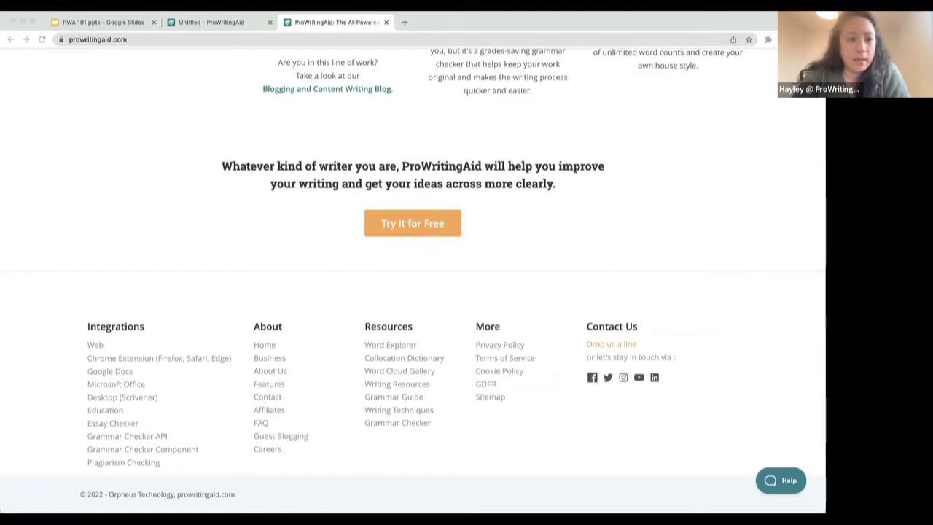
- Switch to a new Gmail message and write a one-sentence sample email in the body, ending with "that she luvs very much."
{"action": "key", "text": "super+Tab"}
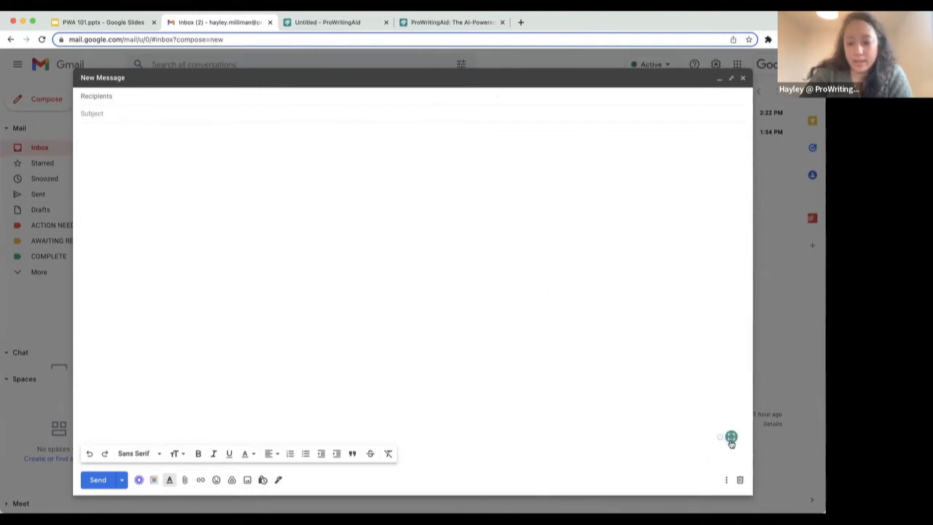
{"action": "left_click", "coordinate": [352, 185]}
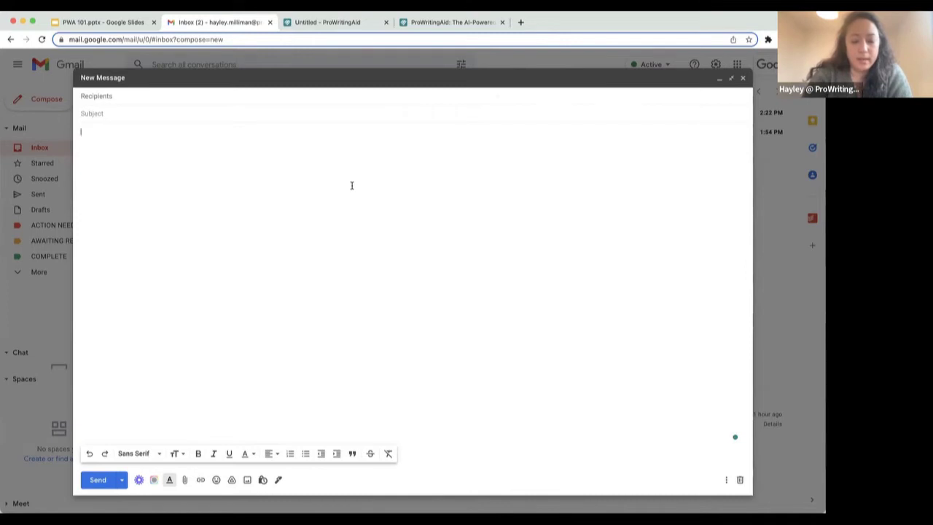
{"action": "type", "text": "This is Hayle"}
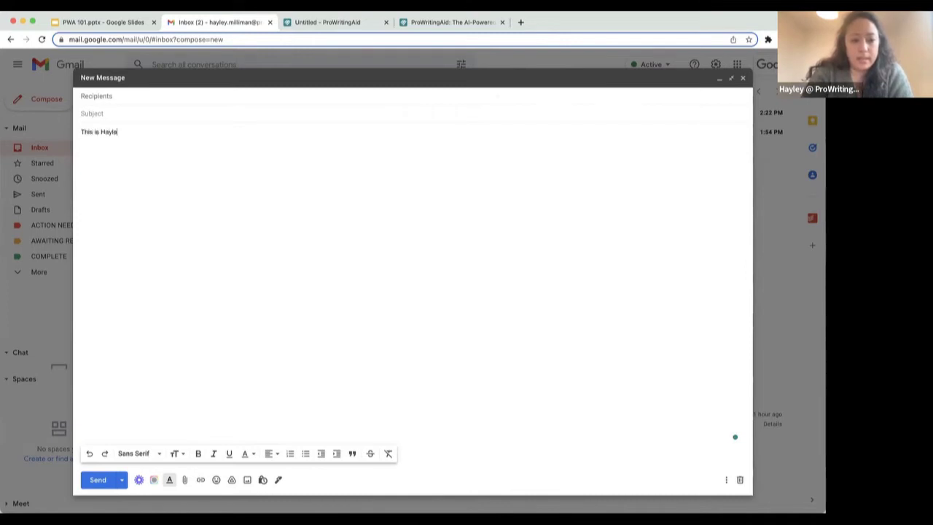
{"action": "type", "text": "ys sample e"}
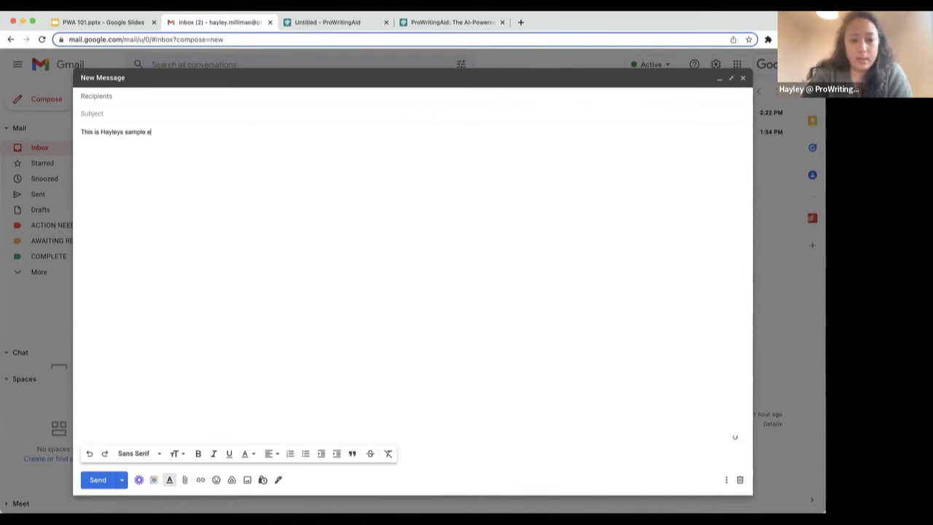
{"action": "type", "text": "mail that she "}
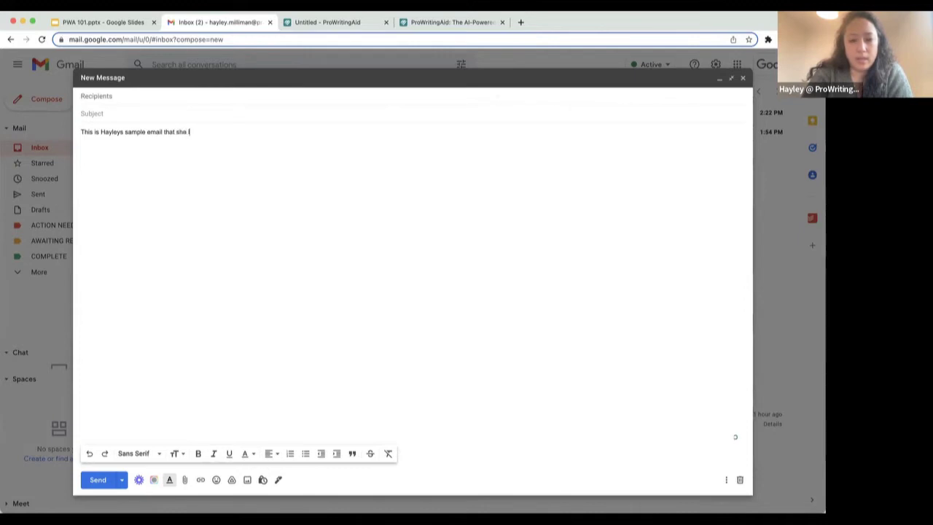
{"action": "type", "text": "luvs very much."}
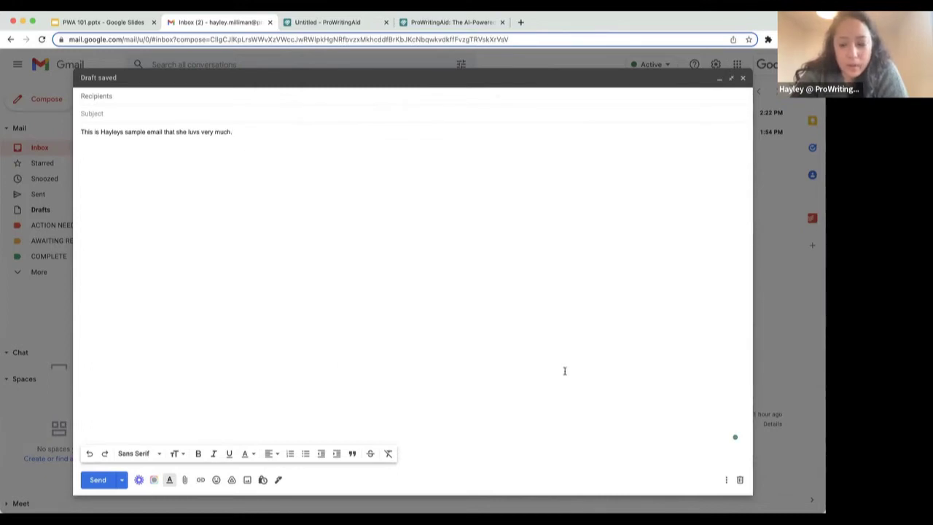
- Review the ProWritingAid goals and the available document types for the Gmail draft, and close the Gmail tab
{"action": "left_click", "coordinate": [733, 437]}
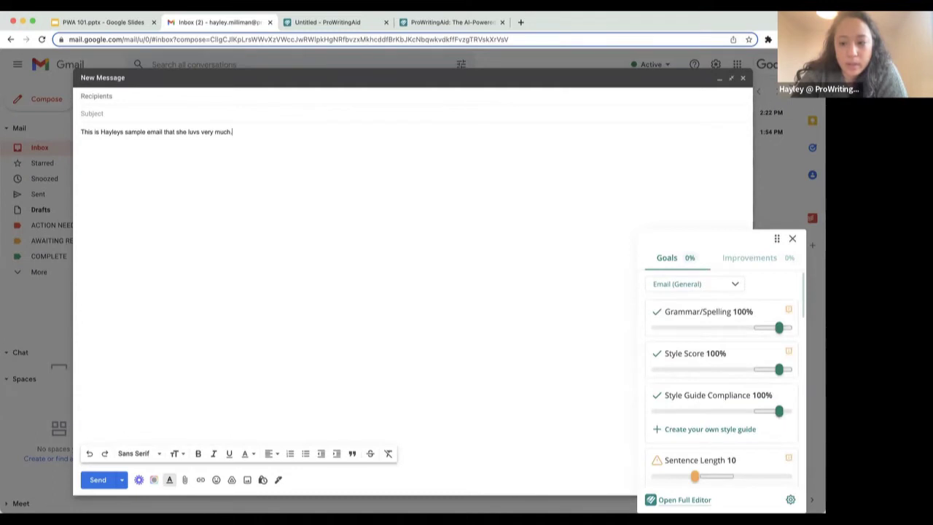
{"action": "scroll", "coordinate": [745, 412], "scroll_direction": "down", "scroll_amount": 4}
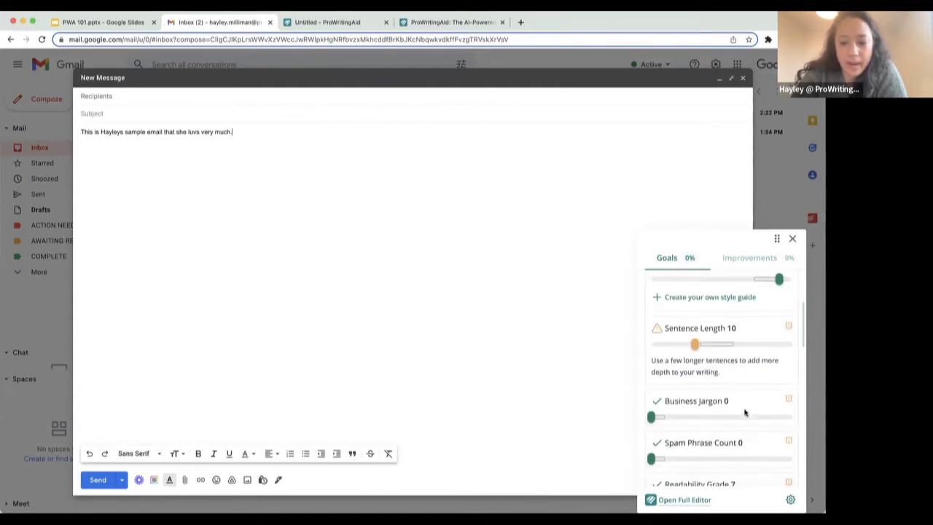
{"action": "scroll", "coordinate": [745, 412], "scroll_direction": "up", "scroll_amount": 4}
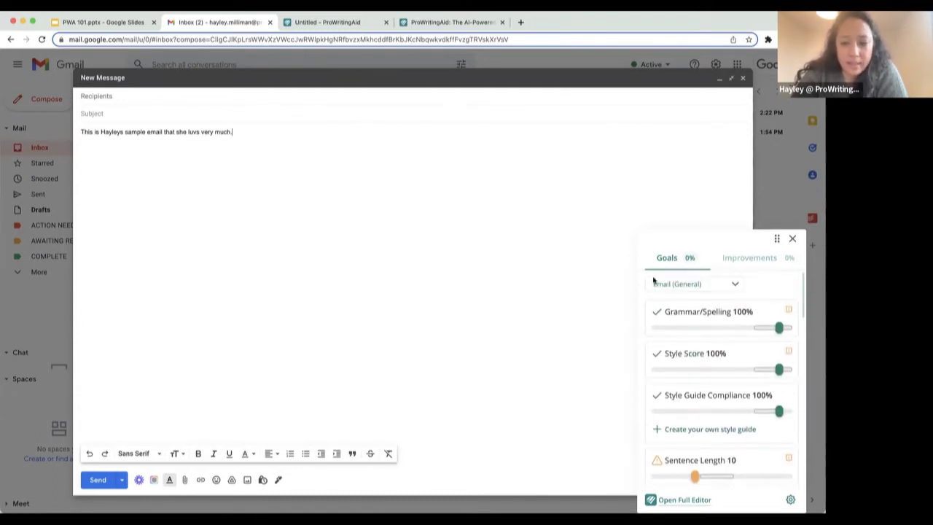
{"action": "left_click", "coordinate": [690, 291]}
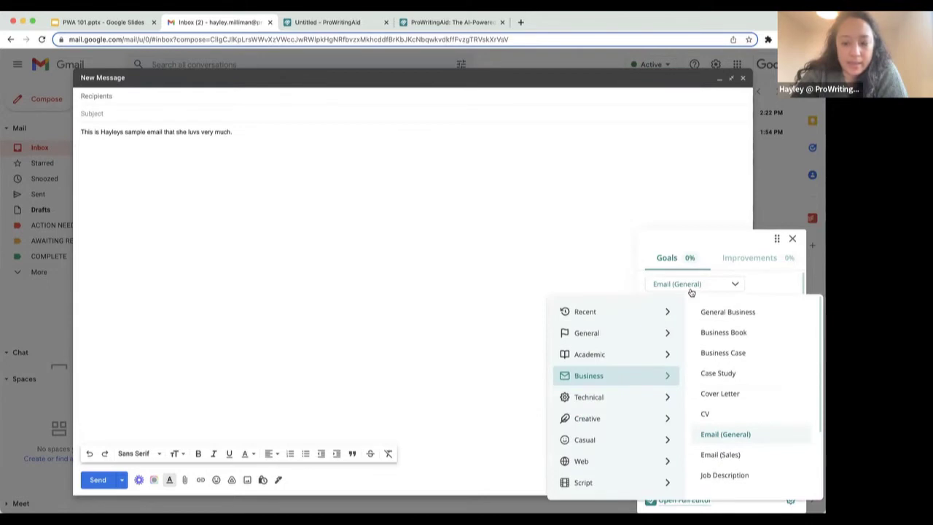
{"action": "left_click", "coordinate": [690, 291]}
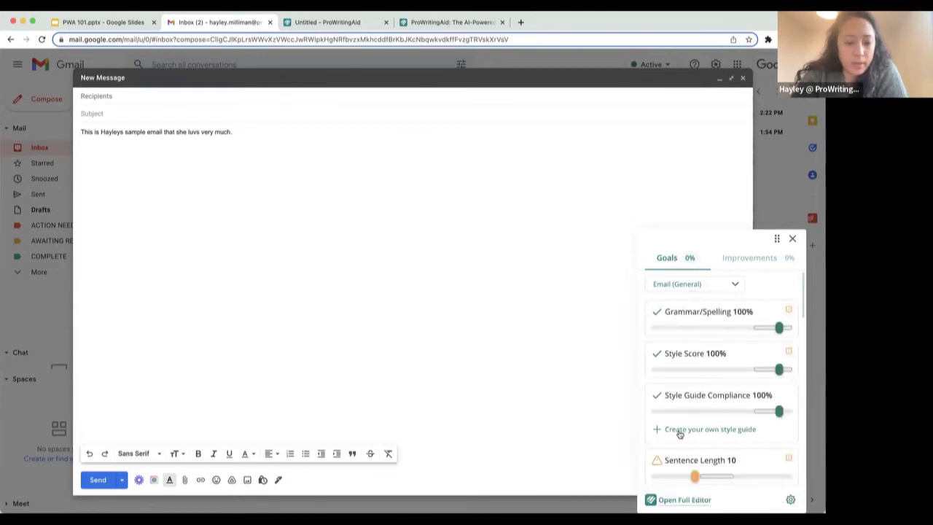
{"action": "scroll", "coordinate": [678, 433], "scroll_direction": "down", "scroll_amount": 6}
{"action": "scroll", "coordinate": [677, 430], "scroll_direction": "down", "scroll_amount": 1}
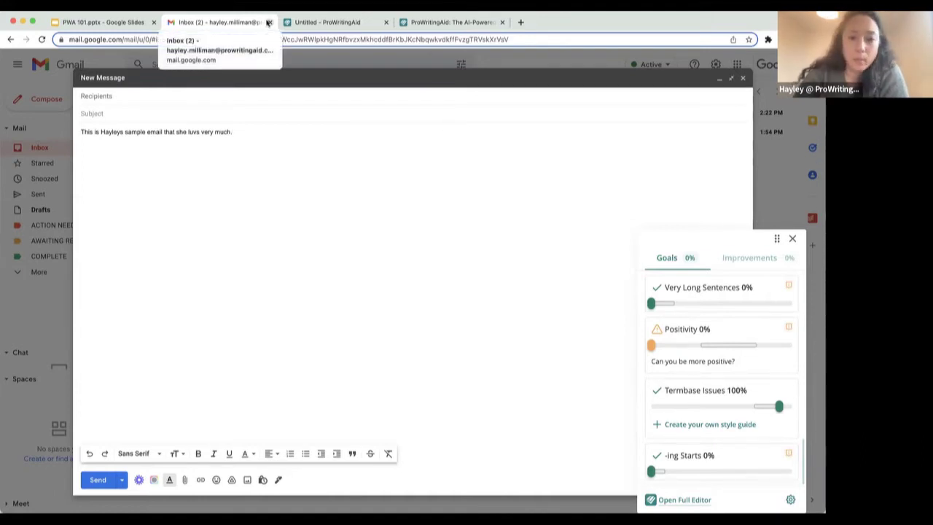
{"action": "left_click", "coordinate": [267, 22]}
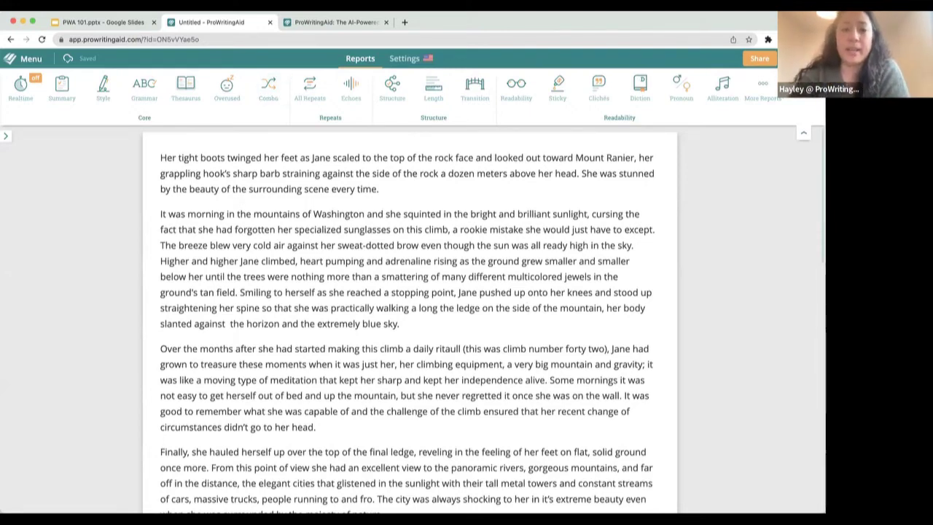
- Open the Microsoft Office integration page from the ProWritingAid home page, read about the add-in, and return to the home page
{"action": "left_click", "coordinate": [317, 28]}
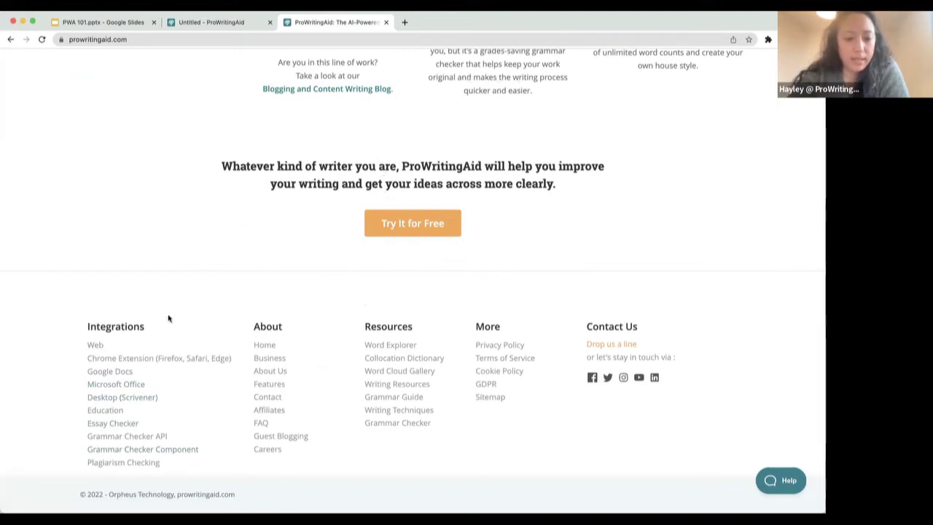
{"action": "left_click", "coordinate": [135, 386]}
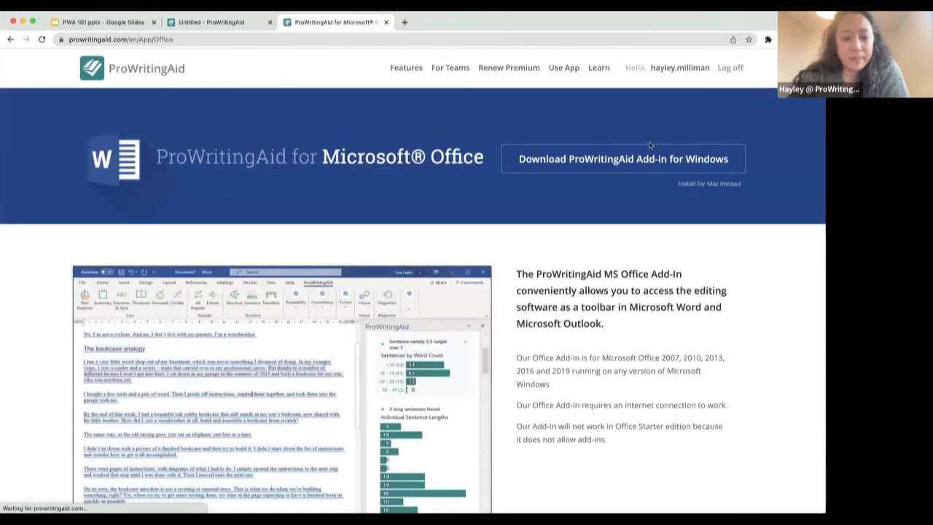
{"action": "scroll", "coordinate": [294, 254], "scroll_direction": "down", "scroll_amount": 1}
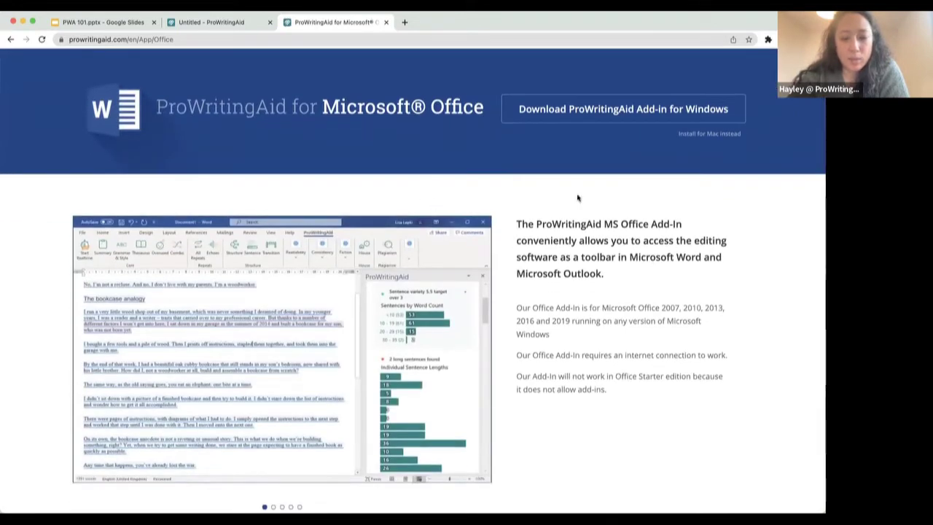
{"action": "scroll", "coordinate": [344, 263], "scroll_direction": "down", "scroll_amount": 2}
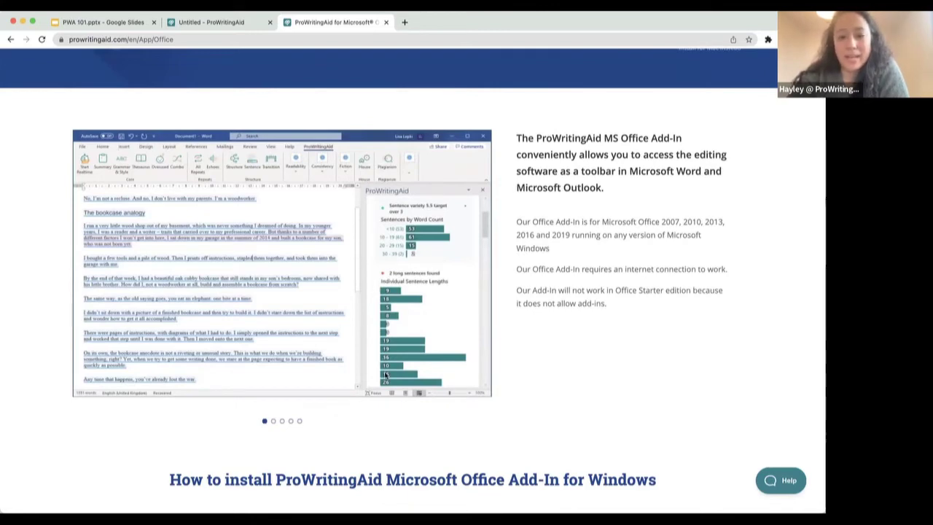
{"action": "scroll", "coordinate": [255, 393], "scroll_direction": "down", "scroll_amount": 4}
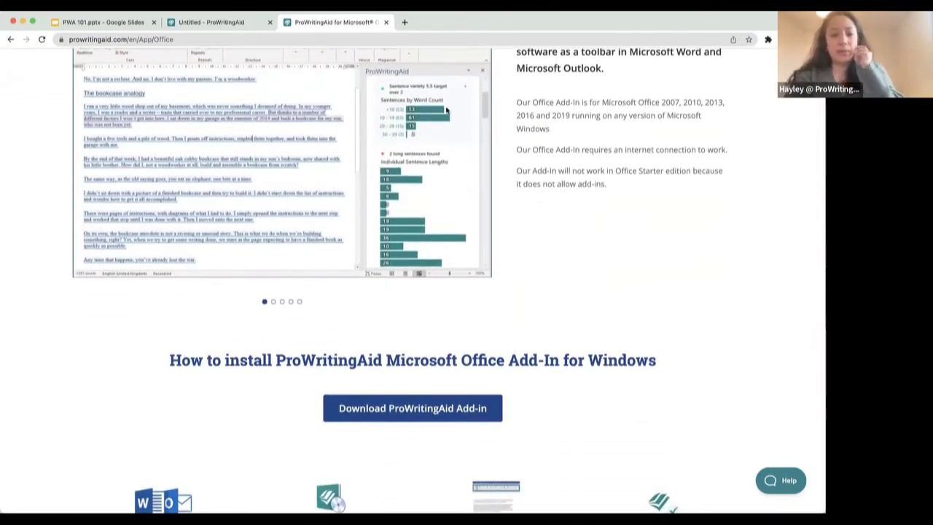
{"action": "left_click", "coordinate": [10, 40]}
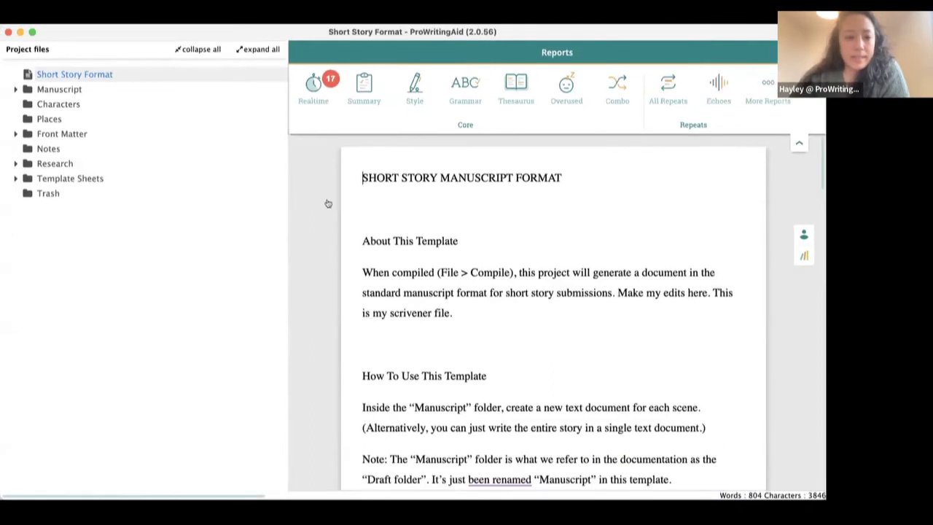
- Switch to the ProWritingAid desktop app and look through the Scrivener project's Manuscript, Front Matter, Notes, Places and Scene items
{"action": "left_click", "coordinate": [20, 79]}
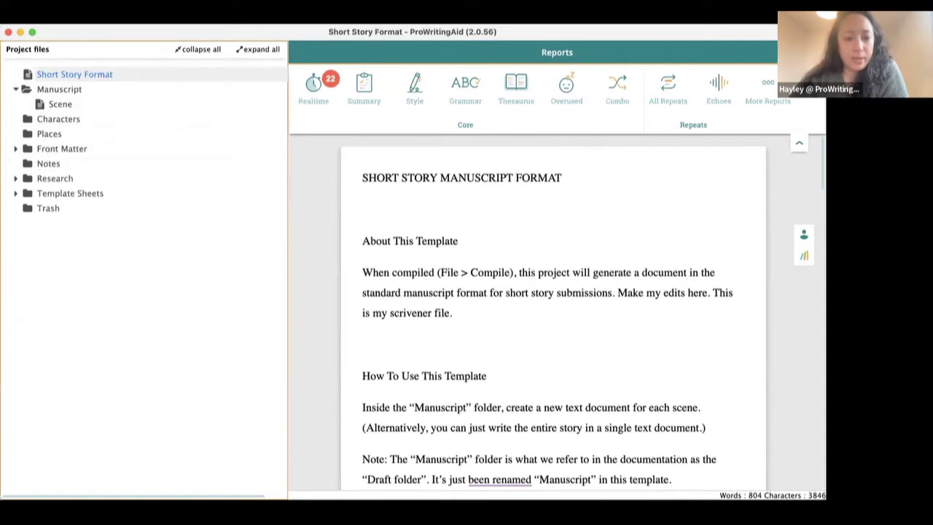
{"action": "left_click", "coordinate": [13, 150]}
{"action": "left_click", "coordinate": [58, 164]}
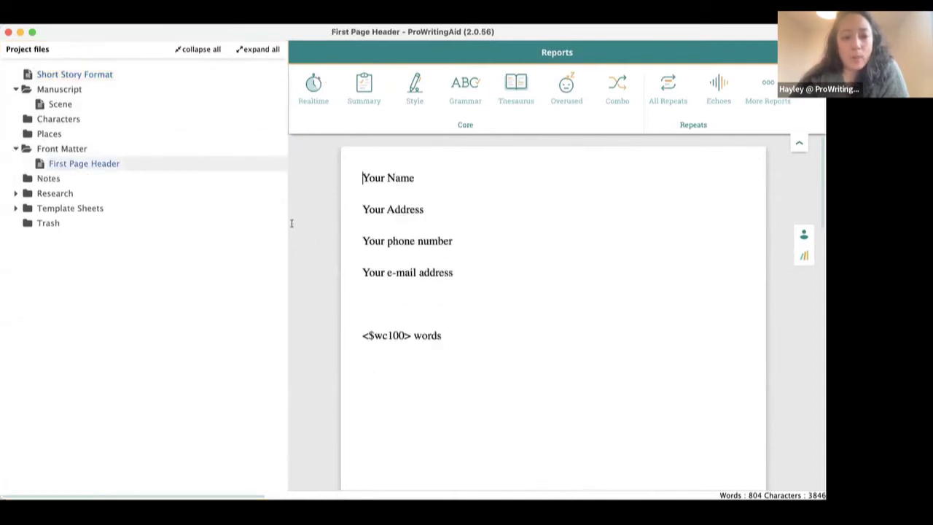
{"action": "left_click", "coordinate": [59, 179]}
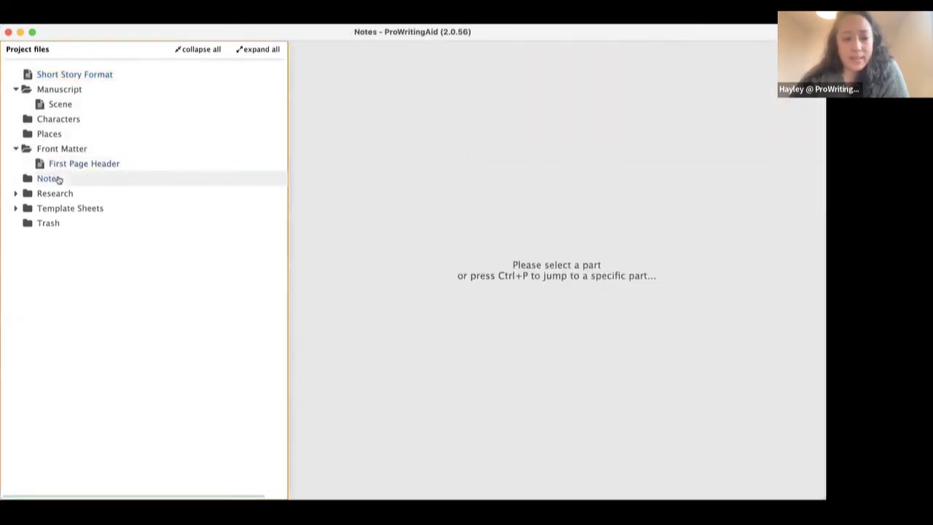
{"action": "left_click", "coordinate": [89, 137]}
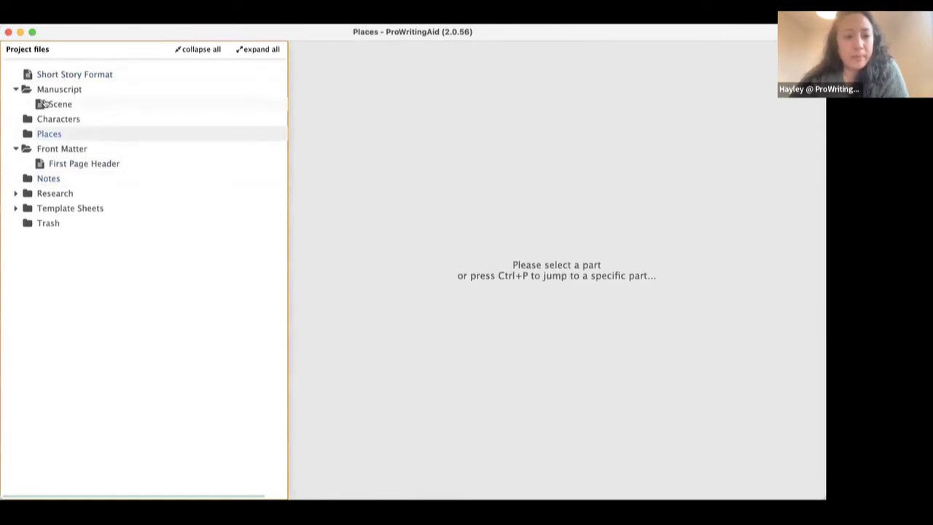
{"action": "left_click", "coordinate": [44, 104]}
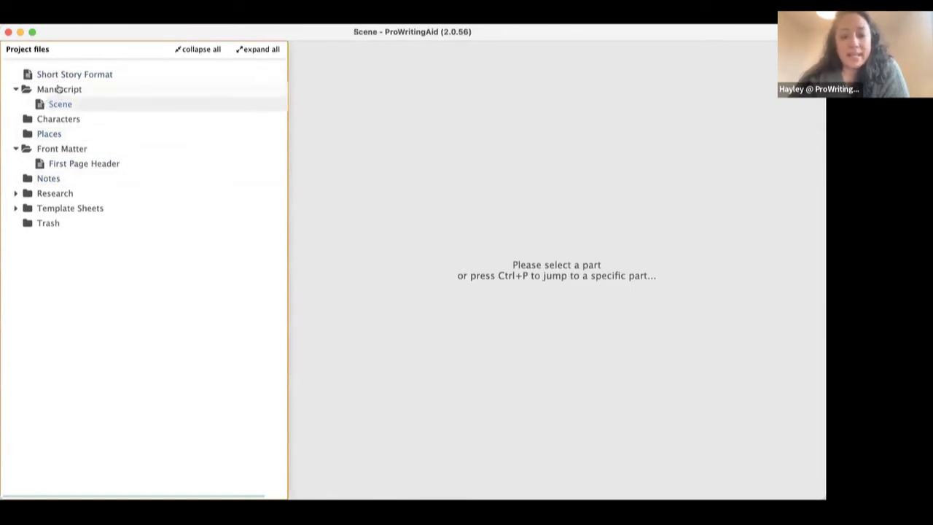
- Open the Short Story Format document and add "Hell" after the sentence "This is my scrivener file."
{"action": "left_click", "coordinate": [56, 89]}
{"action": "left_click", "coordinate": [55, 74]}
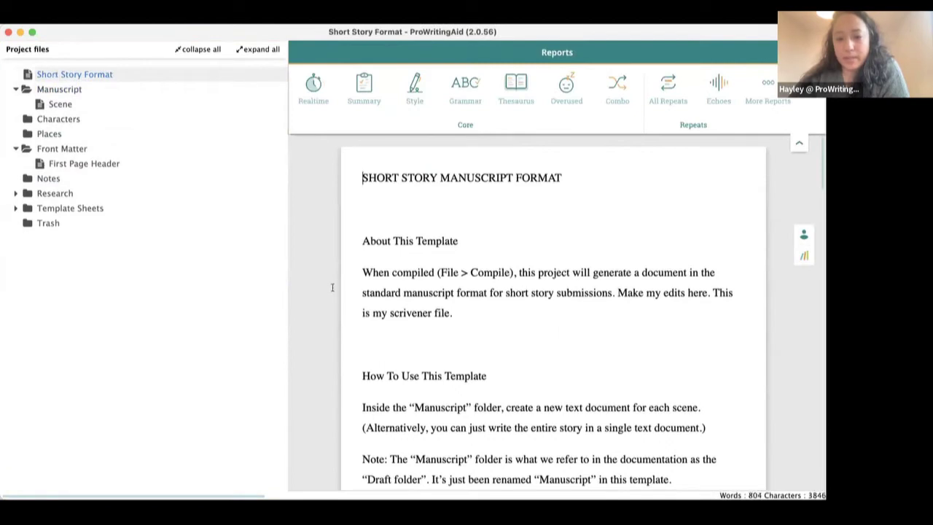
{"action": "left_click", "coordinate": [472, 312]}
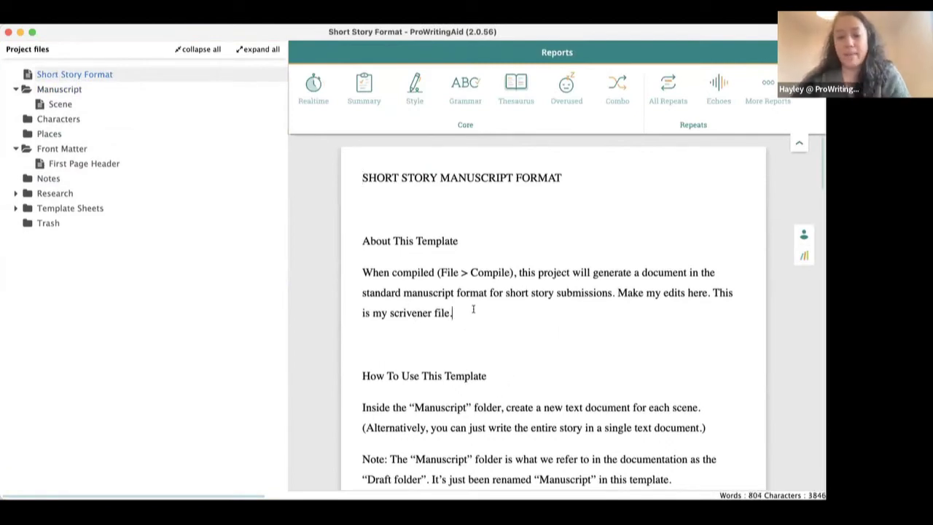
{"action": "type", "text": "Hell"}
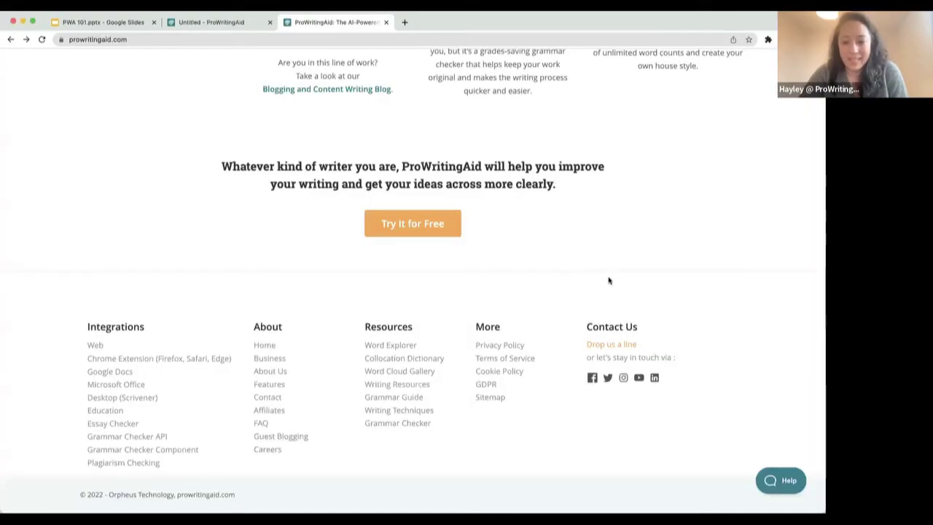
- Switch back to the ProWritingAid website in the browser and open its eBooks page from the learning resources
{"action": "scroll", "coordinate": [280, 225], "scroll_direction": "up", "scroll_amount": 3}
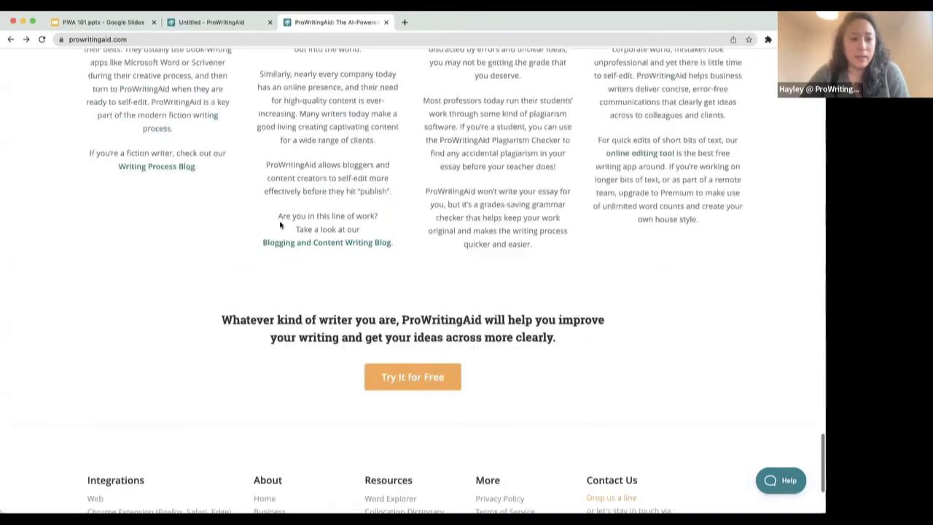
{"action": "scroll", "coordinate": [280, 225], "scroll_direction": "up", "scroll_amount": 5}
{"action": "left_click", "coordinate": [208, 21]}
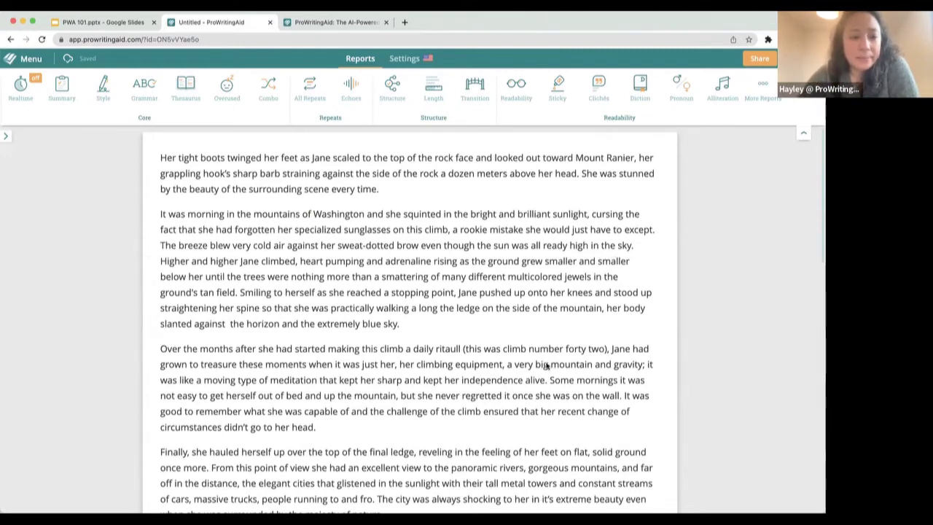
{"action": "left_click", "coordinate": [334, 22]}
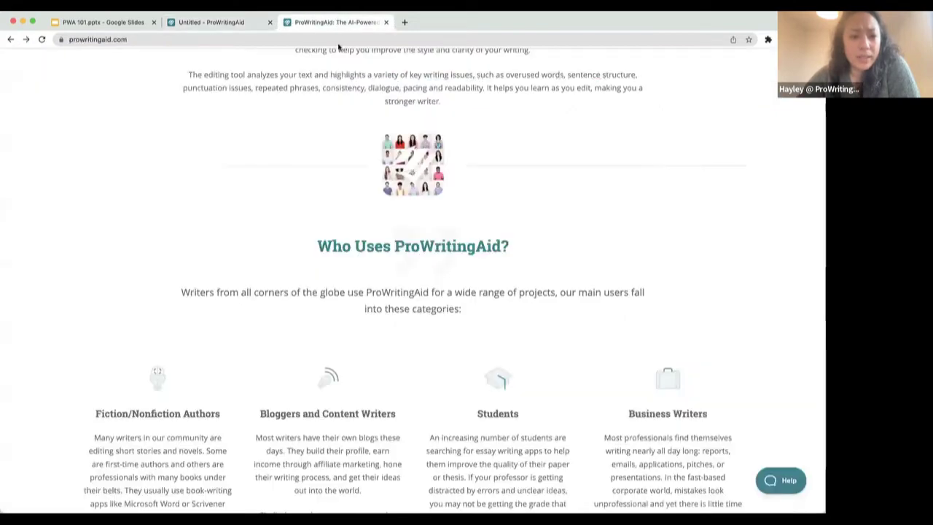
{"action": "scroll", "coordinate": [372, 249], "scroll_direction": "up", "scroll_amount": 5}
{"action": "scroll", "coordinate": [372, 249], "scroll_direction": "up", "scroll_amount": 10}
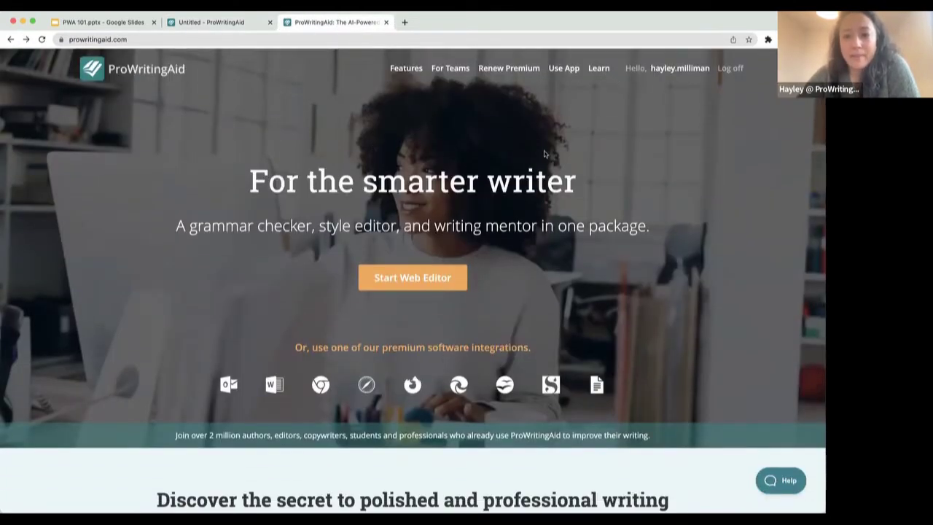
{"action": "mouse_move", "coordinate": [598, 69]}
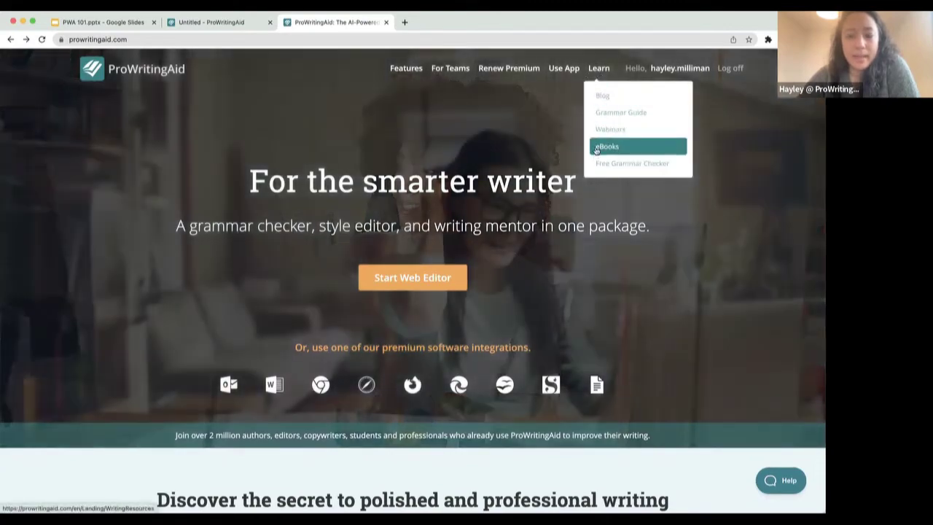
{"action": "left_click", "coordinate": [596, 150]}
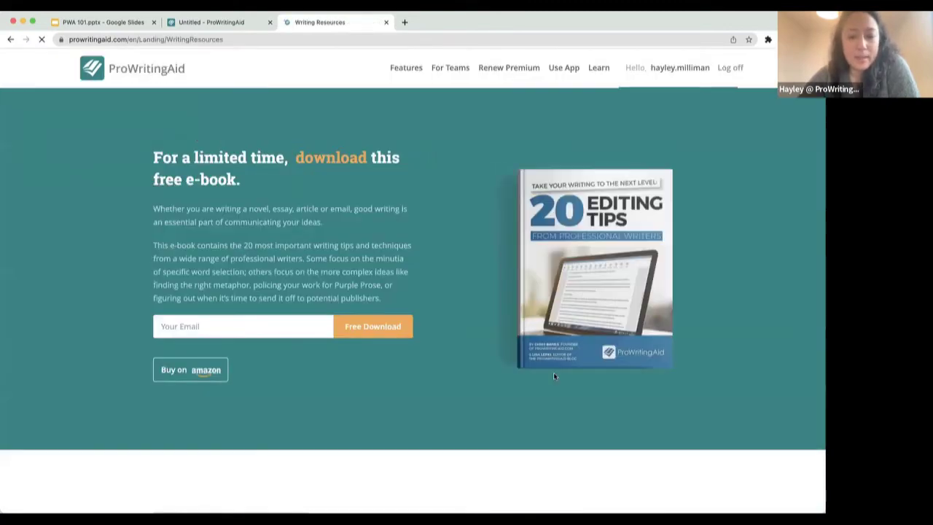
- Examine the e-books offered on the Writing Resources page and return to the free e-book at its start
{"action": "scroll", "coordinate": [554, 373], "scroll_direction": "down", "scroll_amount": 3}
{"action": "scroll", "coordinate": [553, 373], "scroll_direction": "down", "scroll_amount": 15}
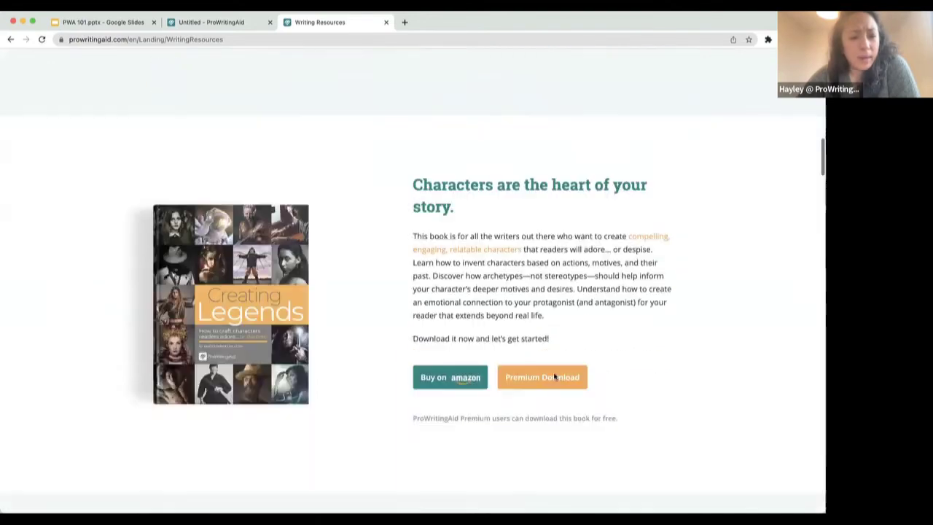
{"action": "scroll", "coordinate": [554, 373], "scroll_direction": "down", "scroll_amount": 15}
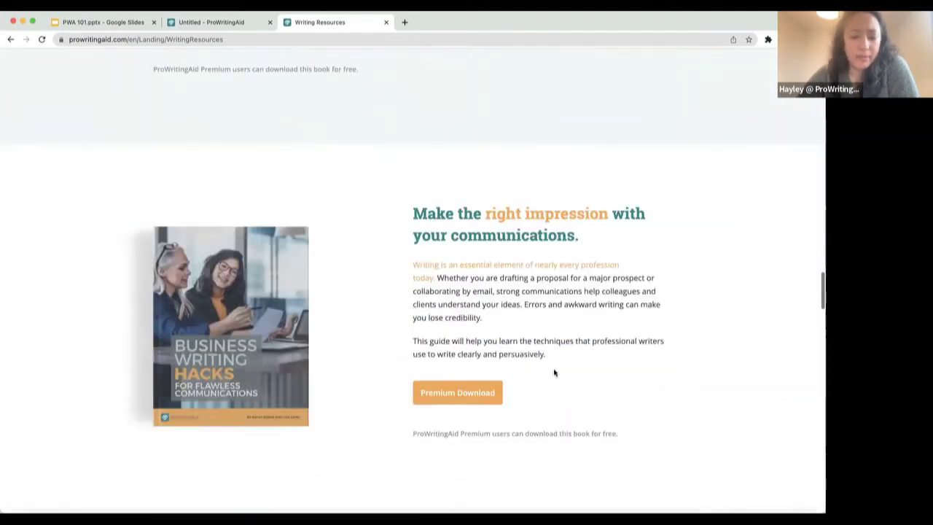
{"action": "scroll", "coordinate": [553, 373], "scroll_direction": "down", "scroll_amount": 10}
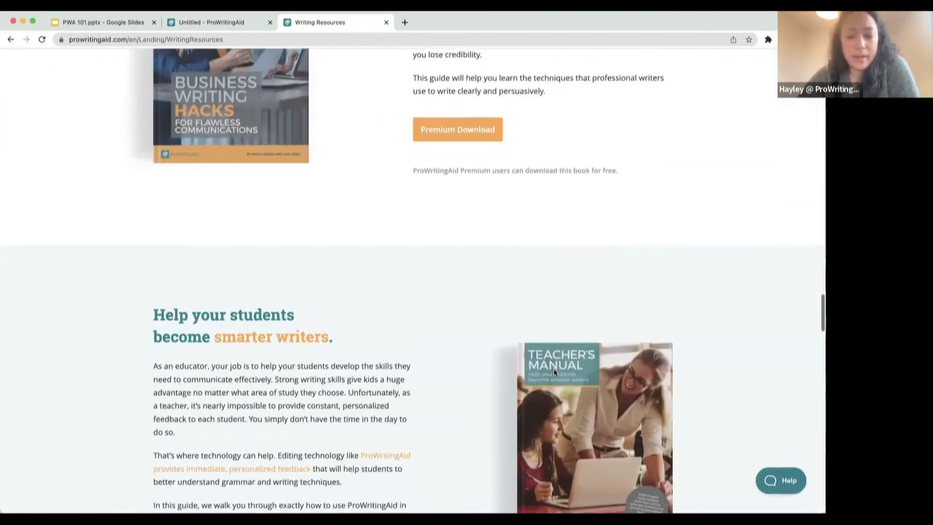
{"action": "scroll", "coordinate": [554, 373], "scroll_direction": "down", "scroll_amount": 3}
{"action": "scroll", "coordinate": [554, 372], "scroll_direction": "up", "scroll_amount": 15}
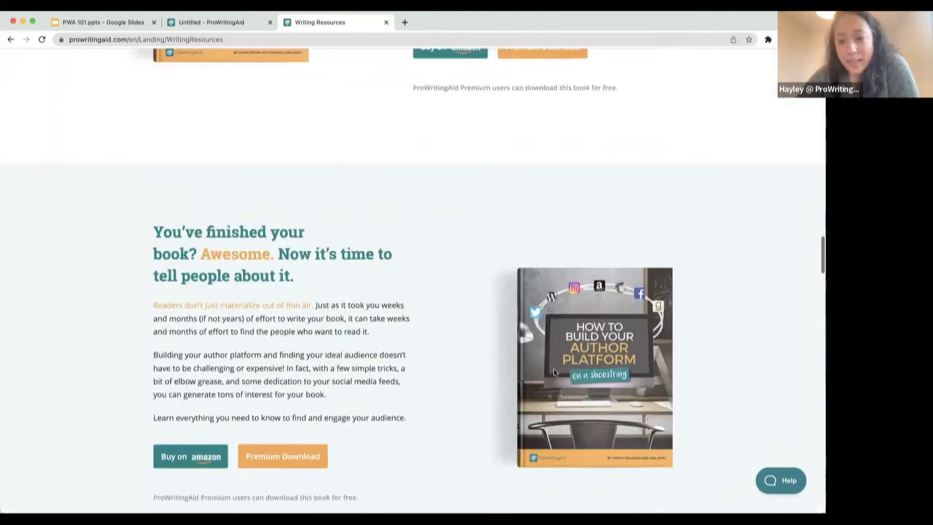
{"action": "scroll", "coordinate": [554, 372], "scroll_direction": "up", "scroll_amount": 7}
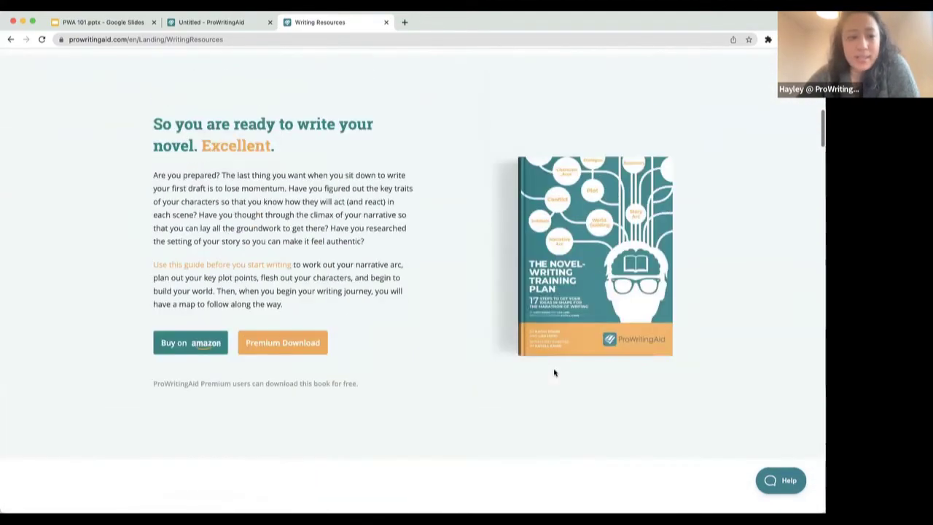
{"action": "scroll", "coordinate": [554, 379], "scroll_direction": "up", "scroll_amount": 2}
{"action": "scroll", "coordinate": [524, 307], "scroll_direction": "down", "scroll_amount": 6}
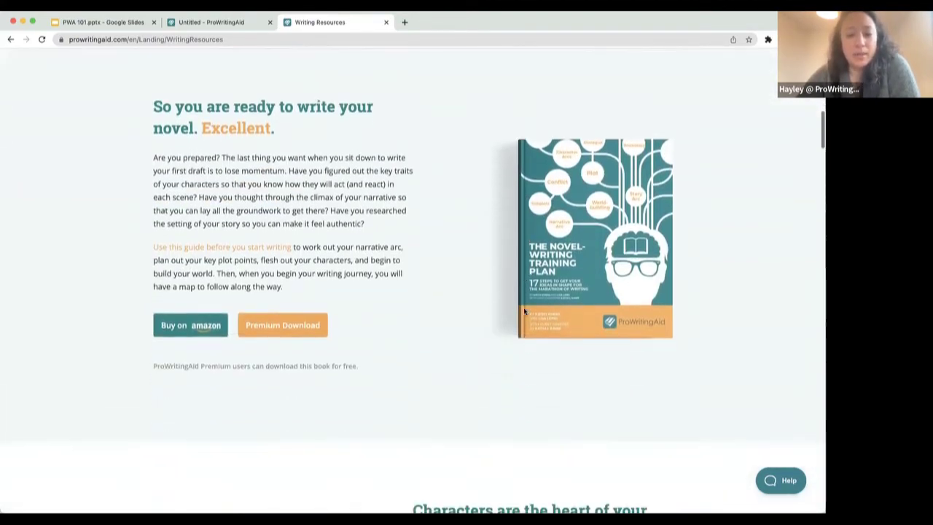
{"action": "scroll", "coordinate": [523, 311], "scroll_direction": "down", "scroll_amount": 2}
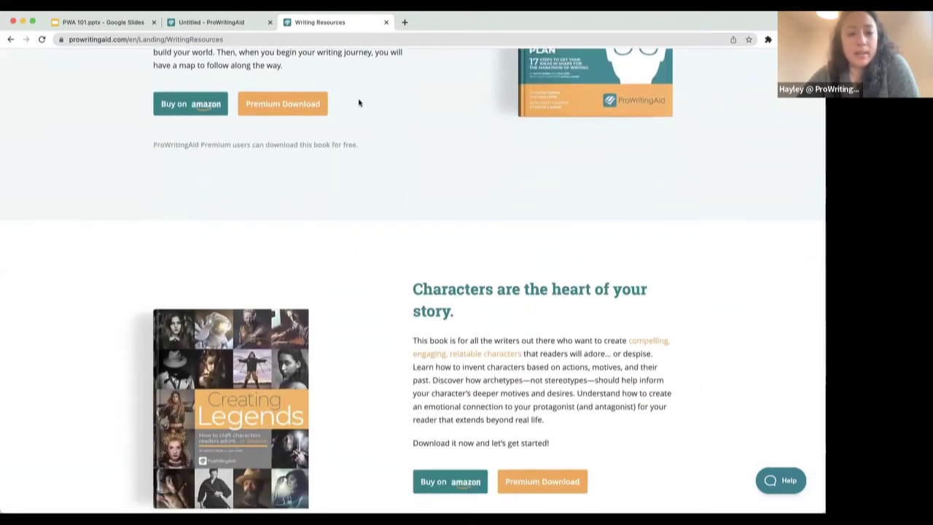
{"action": "scroll", "coordinate": [294, 102], "scroll_direction": "up", "scroll_amount": 10}
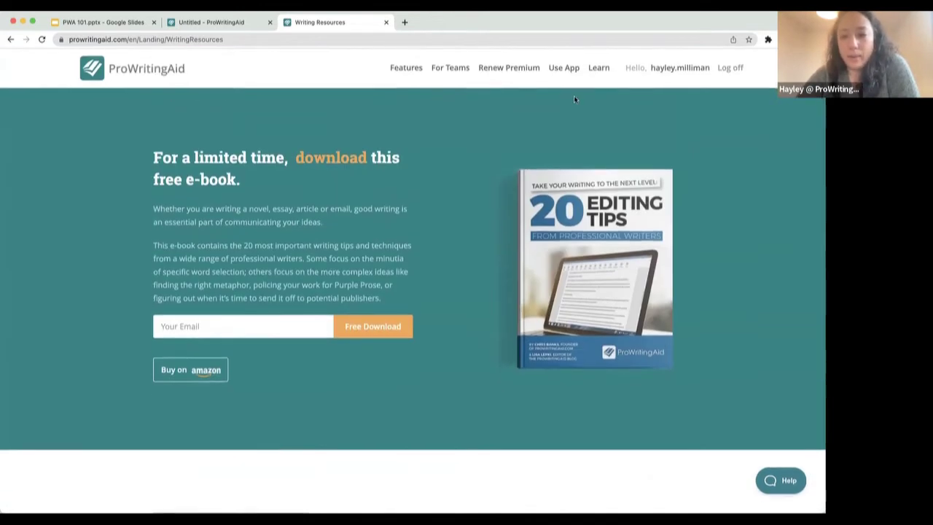
- Open the Webinars page from the learning resources, look at the online writing courses, and return to the Writing Resources page
{"action": "mouse_move", "coordinate": [594, 69]}
{"action": "left_click", "coordinate": [610, 129]}
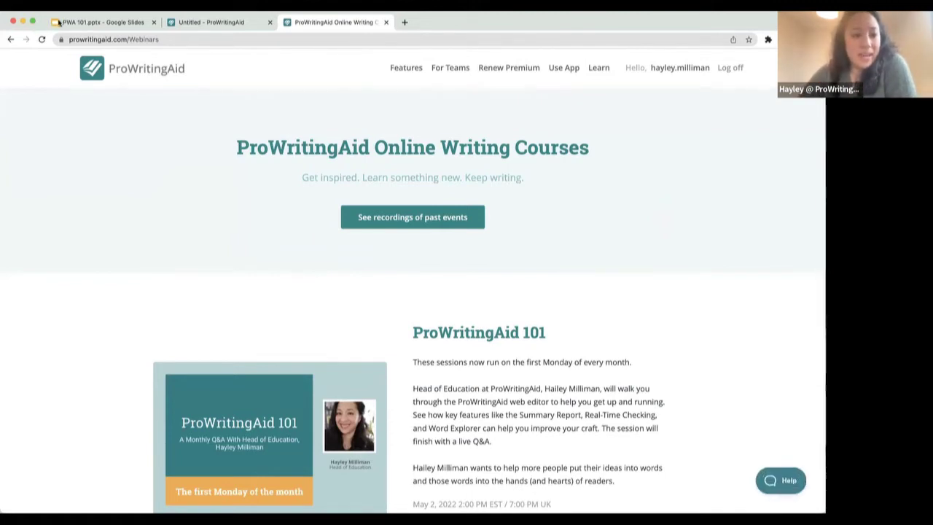
{"action": "left_click", "coordinate": [10, 39]}
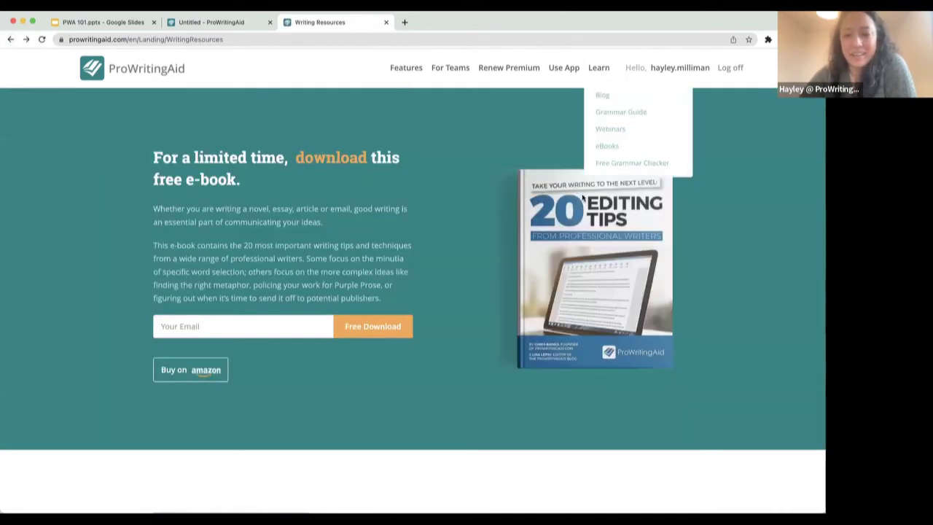
- Return to the untitled document, open its App Settings, and look through them down to the Dialogue and Repeats settings
{"action": "left_click", "coordinate": [216, 22]}
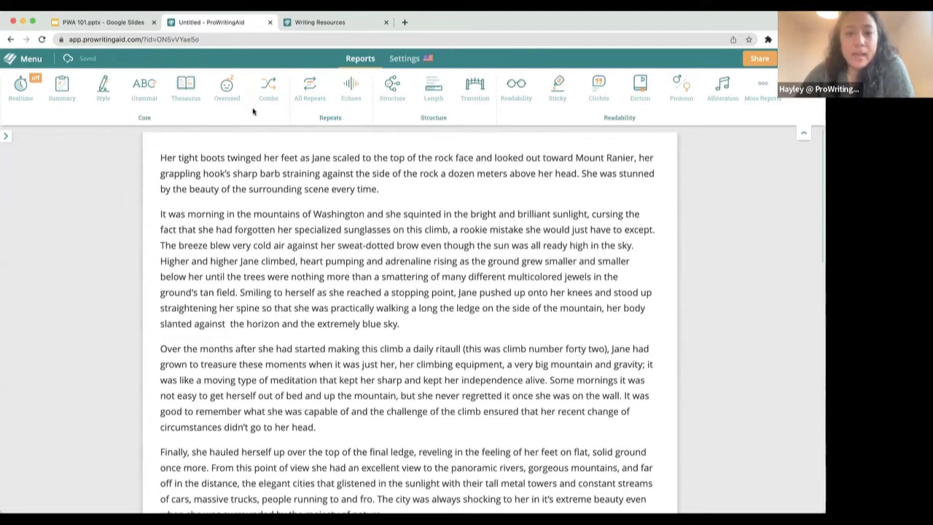
{"action": "left_click", "coordinate": [402, 59]}
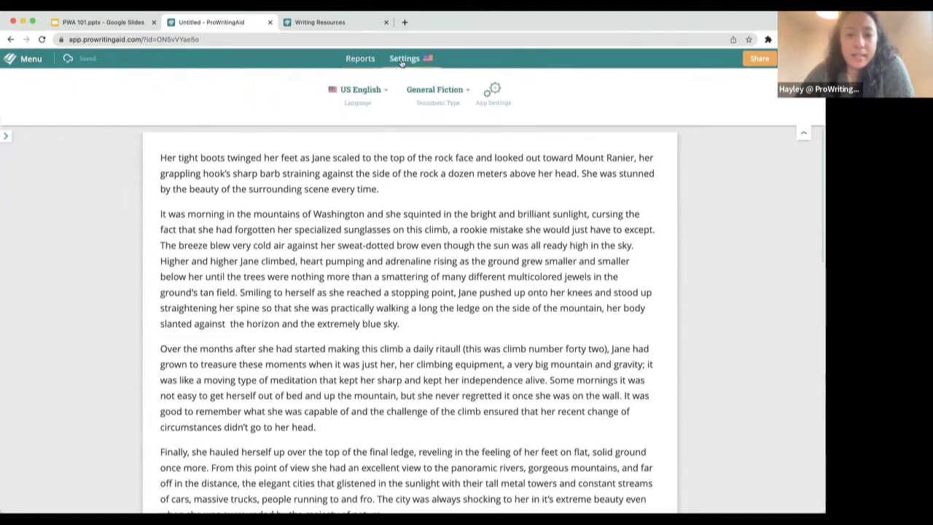
{"action": "left_click", "coordinate": [481, 108]}
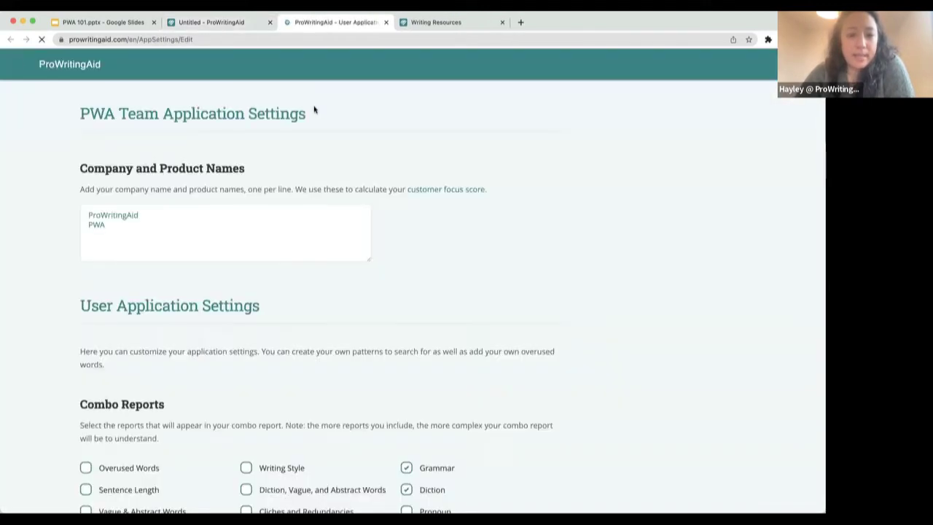
{"action": "scroll", "coordinate": [121, 421], "scroll_direction": "down", "scroll_amount": 10}
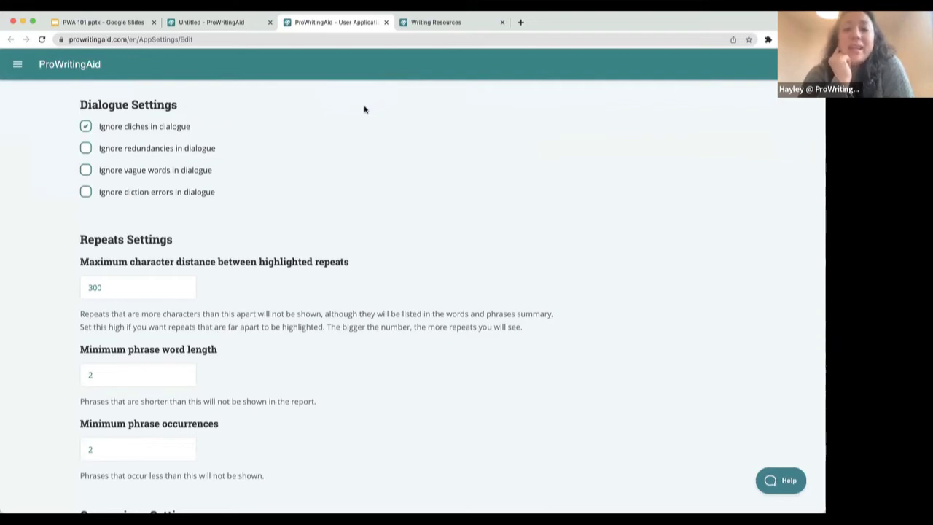
- Switch back to the untitled document, expand the document list to view its search and New Doc options, and collapse it again
{"action": "left_click", "coordinate": [209, 21]}
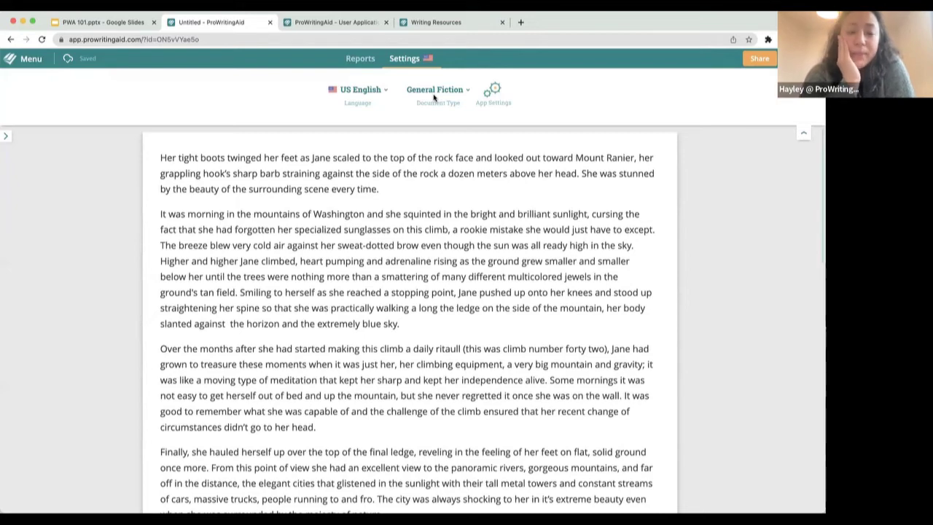
{"action": "left_click", "coordinate": [149, 217]}
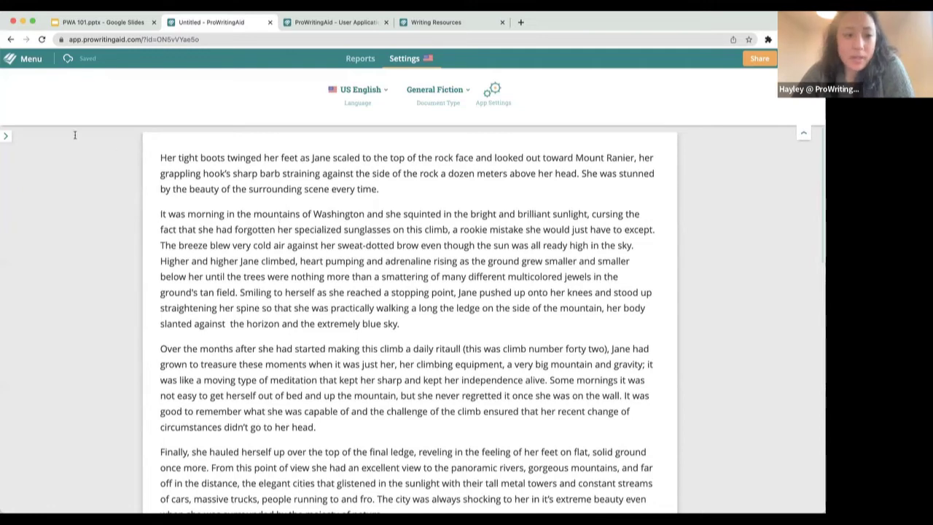
{"action": "left_click", "coordinate": [8, 138]}
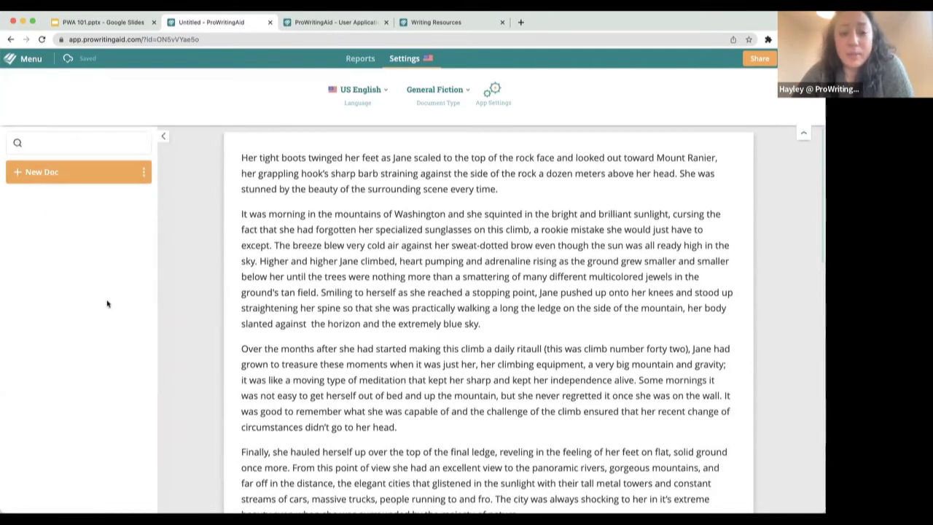
{"action": "left_click", "coordinate": [164, 138]}
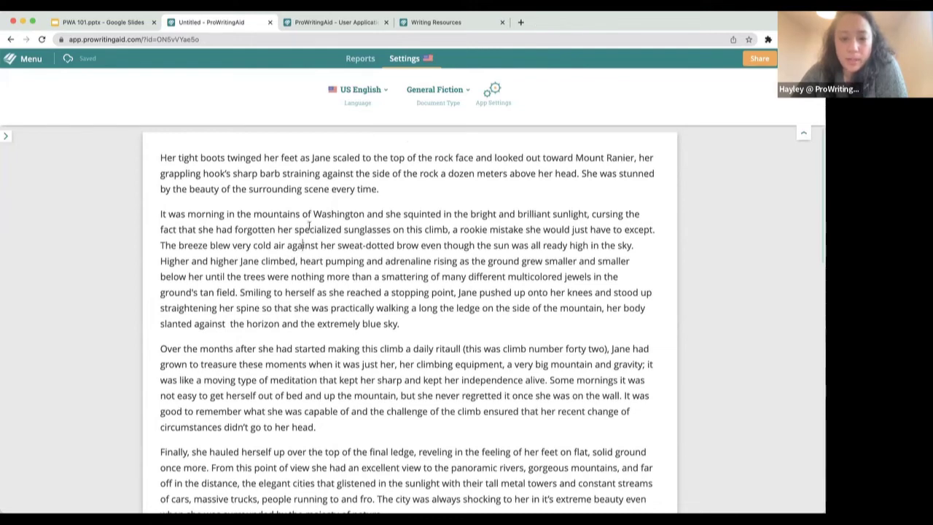
- Turn on Realtime checking for the document and view the suggestion for "many different"
{"action": "left_click", "coordinate": [360, 58]}
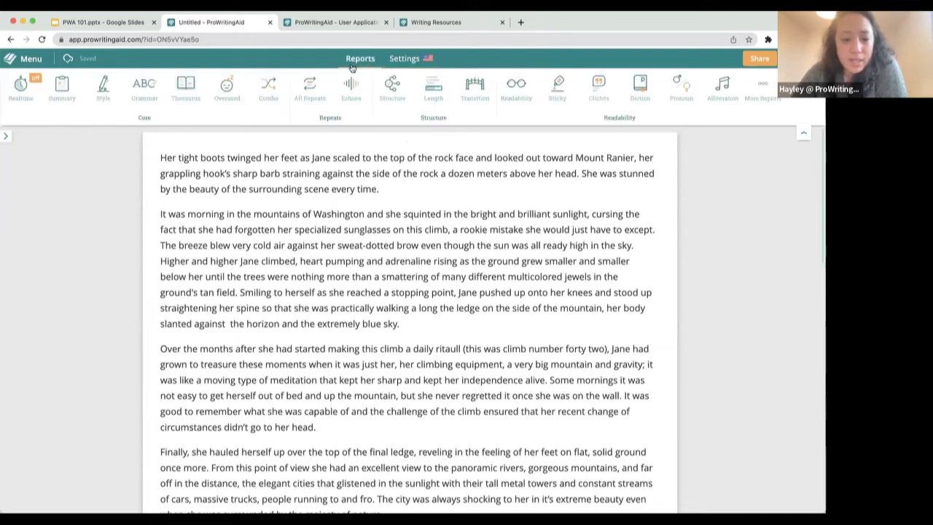
{"action": "left_click", "coordinate": [21, 86]}
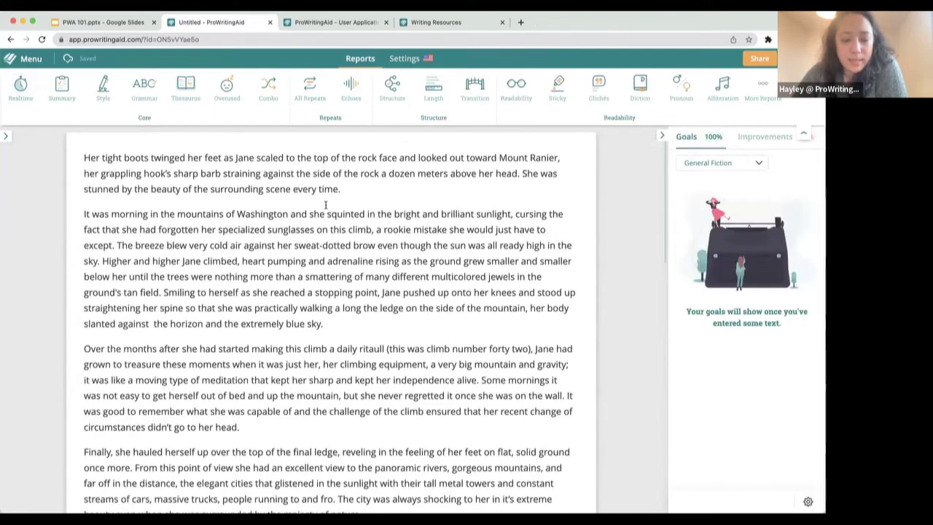
{"action": "left_click", "coordinate": [392, 284]}
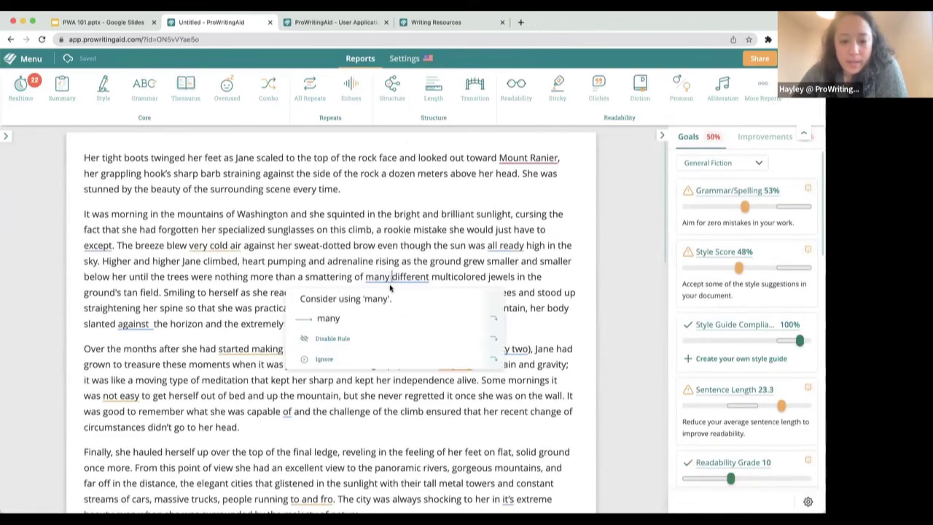
{"action": "mouse_move", "coordinate": [427, 360]}
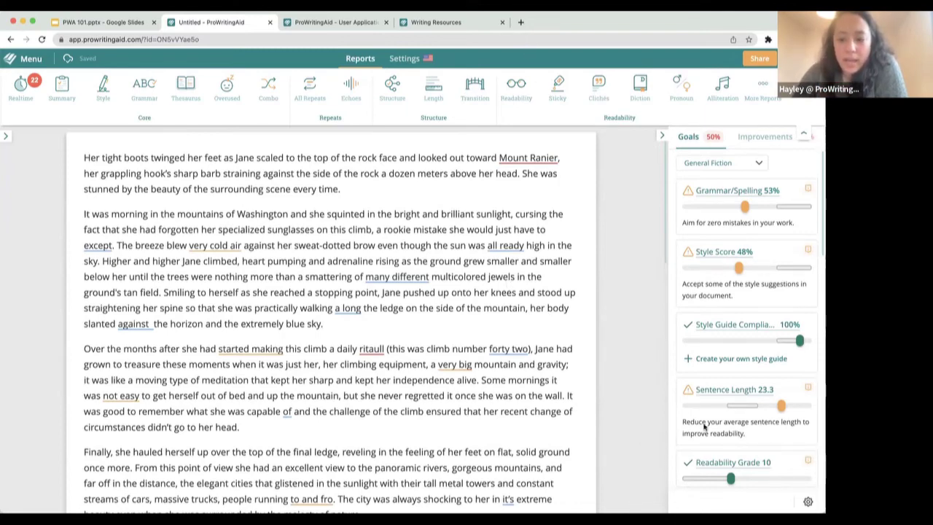
- Look over the first writing goals and view the Creative document types available for them, keeping General Fiction
{"action": "scroll", "coordinate": [702, 422], "scroll_direction": "down", "scroll_amount": 1}
{"action": "scroll", "coordinate": [702, 422], "scroll_direction": "down", "scroll_amount": 2}
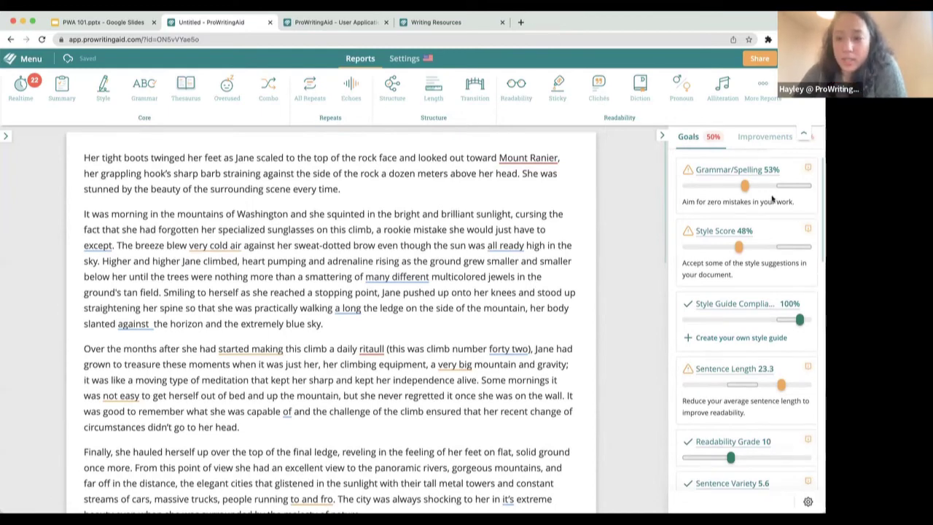
{"action": "left_click", "coordinate": [758, 167]}
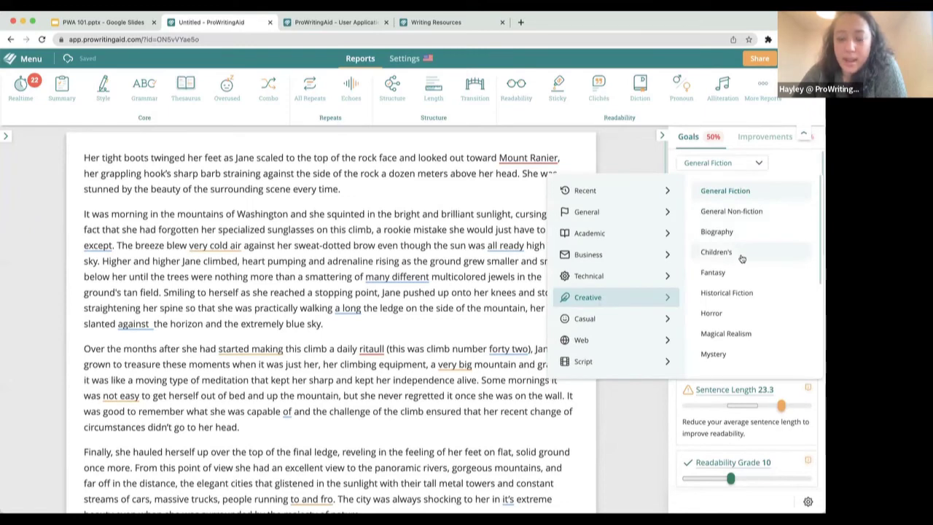
{"action": "left_click", "coordinate": [755, 433]}
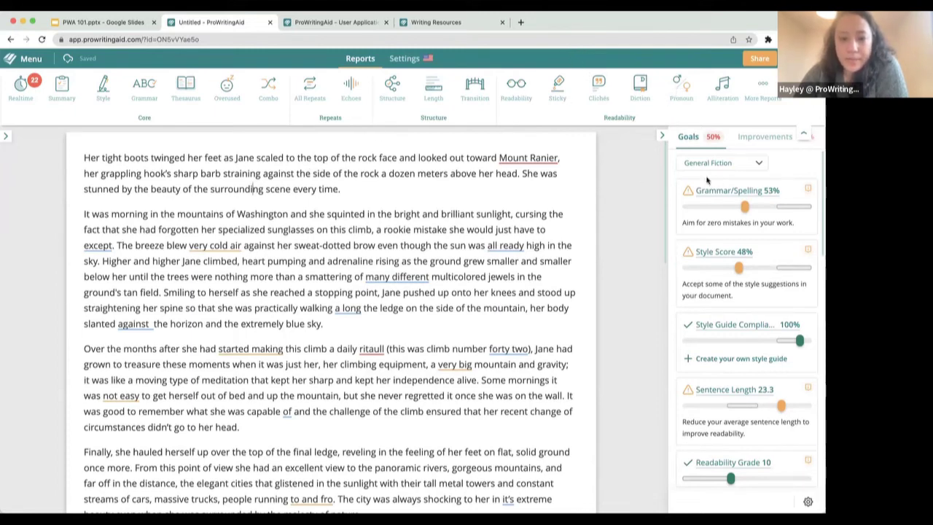
{"action": "left_click", "coordinate": [728, 162]}
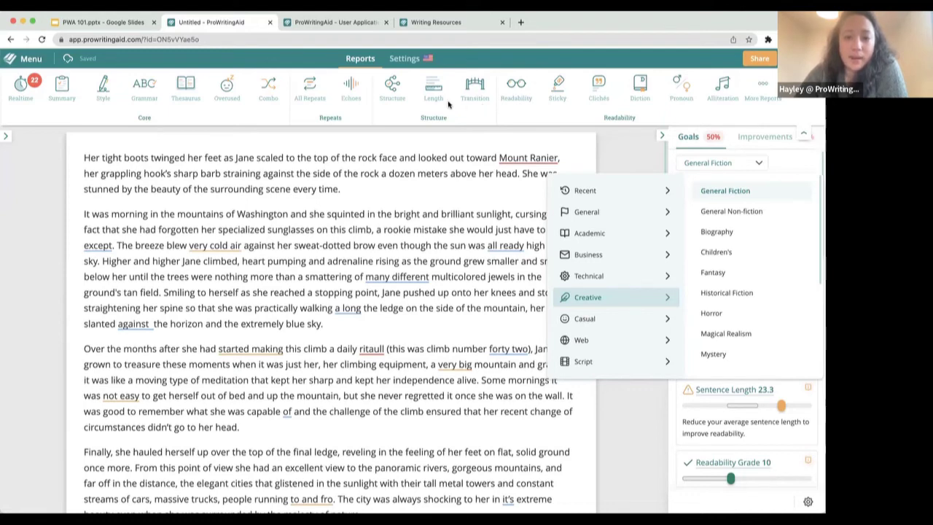
{"action": "left_click", "coordinate": [270, 294]}
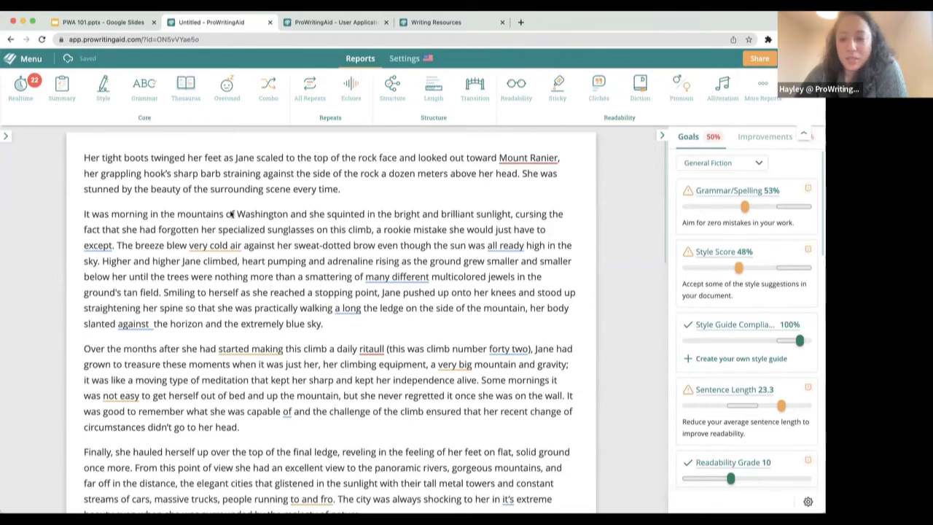
- Look through the remaining goals and open the Pacing Check report from the Slow Pacing goal
{"action": "scroll", "coordinate": [748, 392], "scroll_direction": "down", "scroll_amount": 3}
{"action": "scroll", "coordinate": [748, 391], "scroll_direction": "down", "scroll_amount": 5}
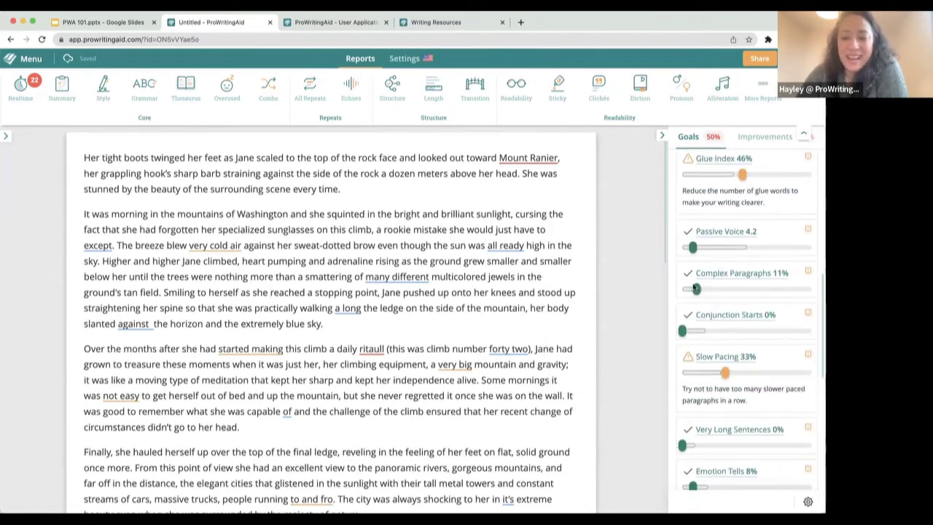
{"action": "scroll", "coordinate": [722, 378], "scroll_direction": "down", "scroll_amount": 2}
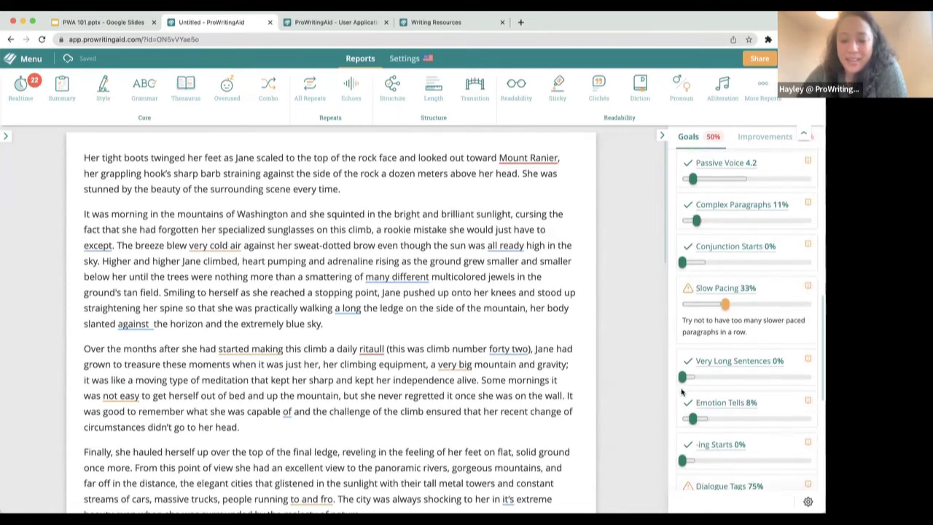
{"action": "scroll", "coordinate": [714, 313], "scroll_direction": "down", "scroll_amount": 1}
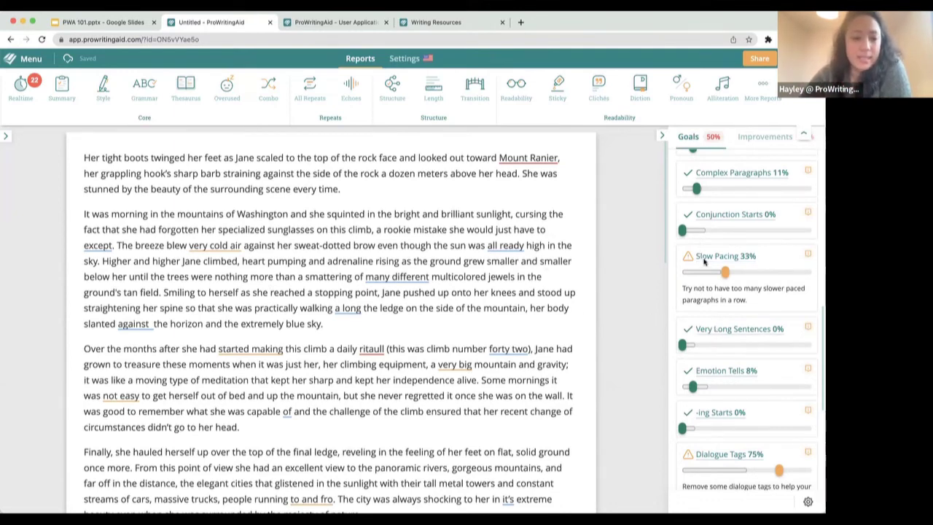
{"action": "left_click", "coordinate": [704, 259]}
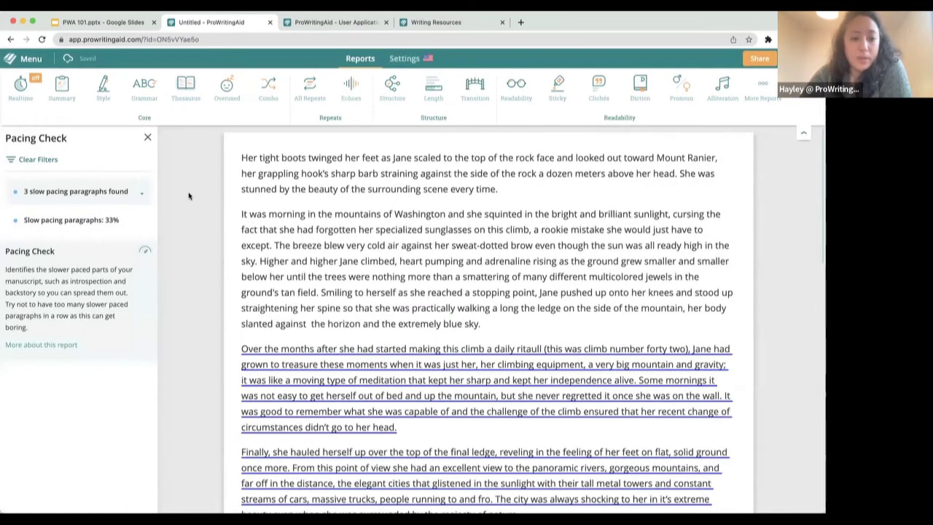
- View the list of slow-paced paragraphs, collapse it, and look at the pacing suggestion in the document text
{"action": "left_click", "coordinate": [142, 194]}
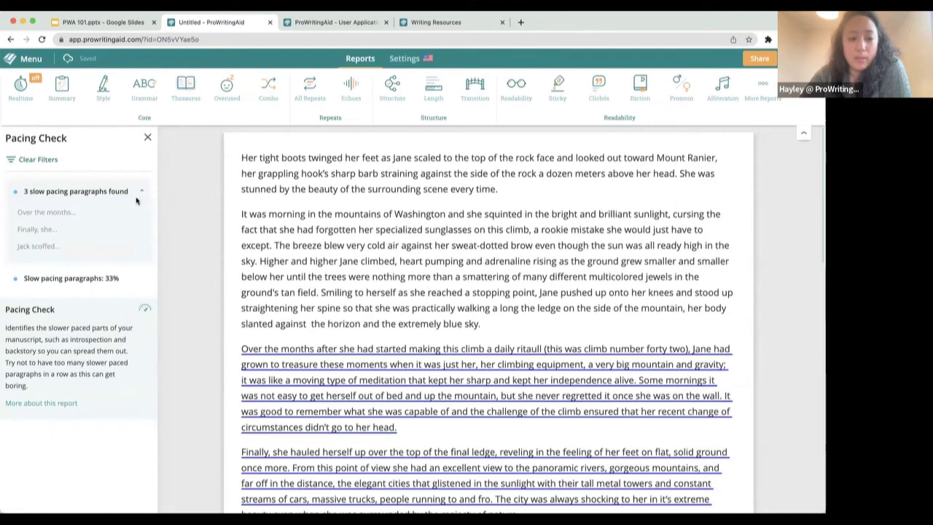
{"action": "left_click", "coordinate": [141, 191]}
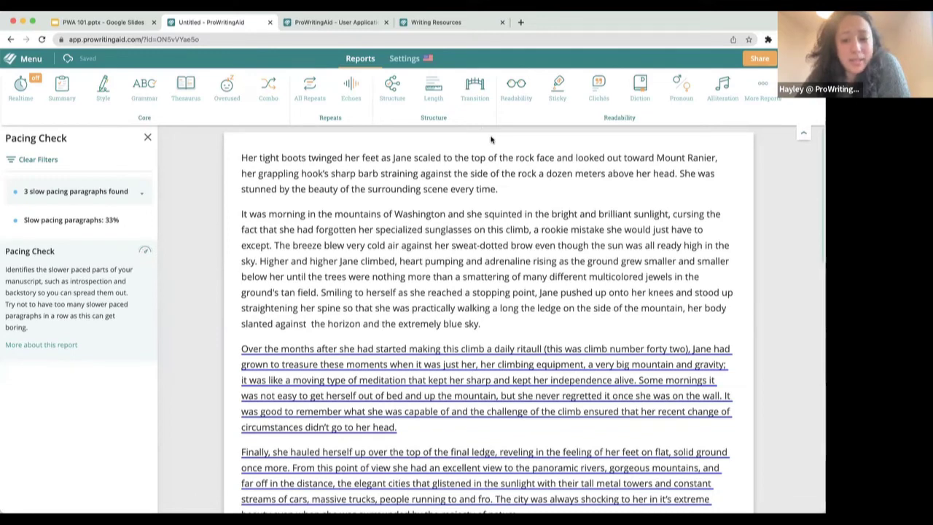
{"action": "left_click", "coordinate": [379, 466]}
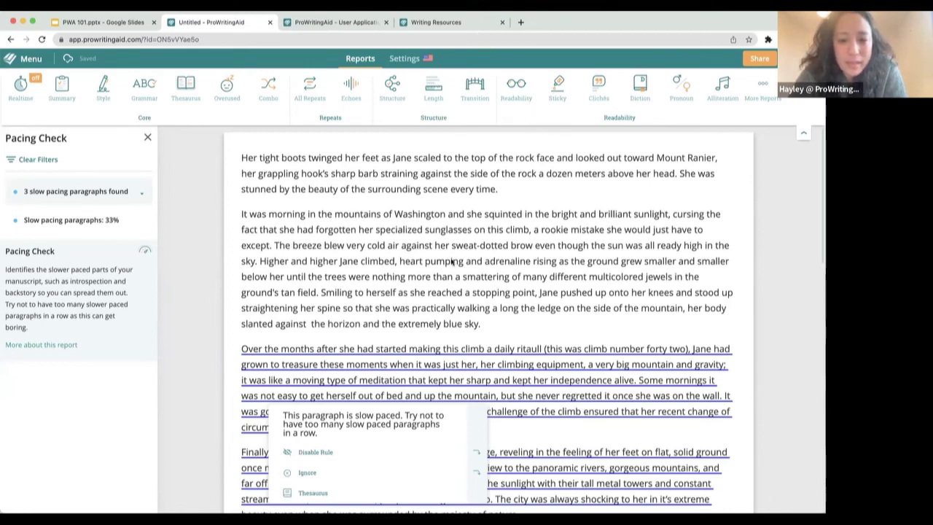
- Turn Realtime checking back on and view the document type choices again, leaving General Fiction selected
{"action": "left_click", "coordinate": [25, 90]}
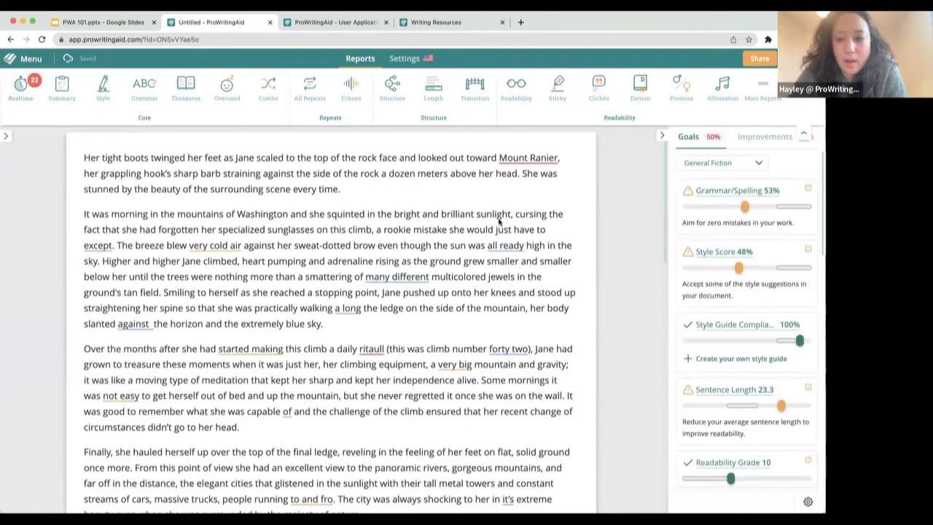
{"action": "left_click", "coordinate": [734, 164]}
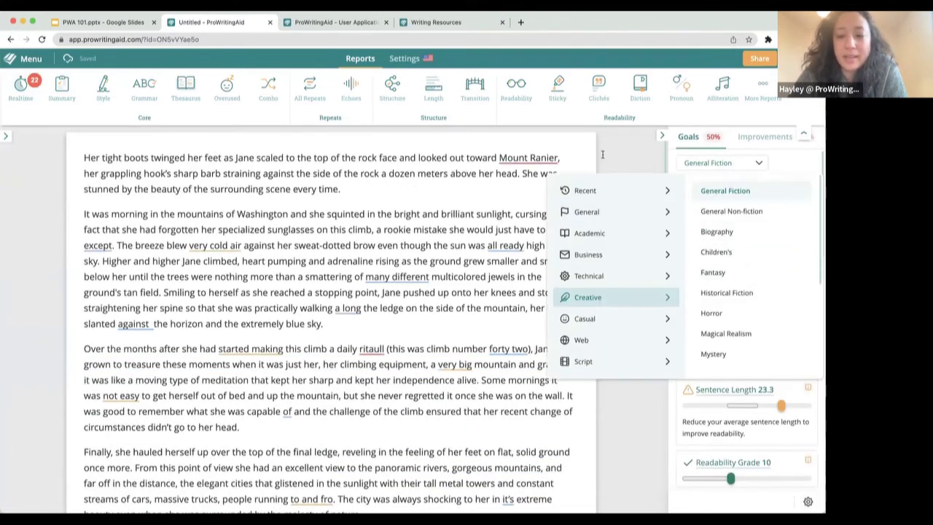
{"action": "left_click", "coordinate": [523, 94]}
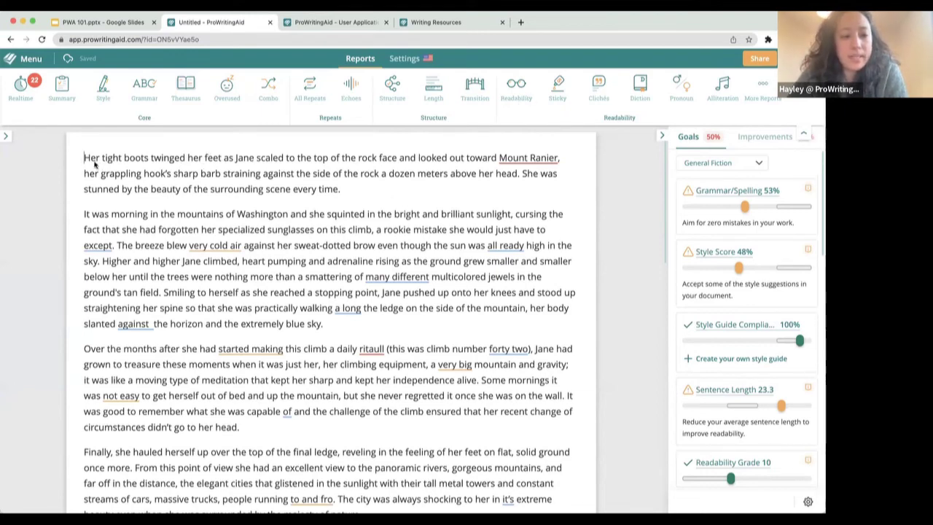
- Run the Overused report on the first three paragraphs, view the suggestion for "was" in the second paragraph, and close the report
{"action": "left_click_drag", "start_coordinate": [85, 158], "coordinate": [257, 440]}
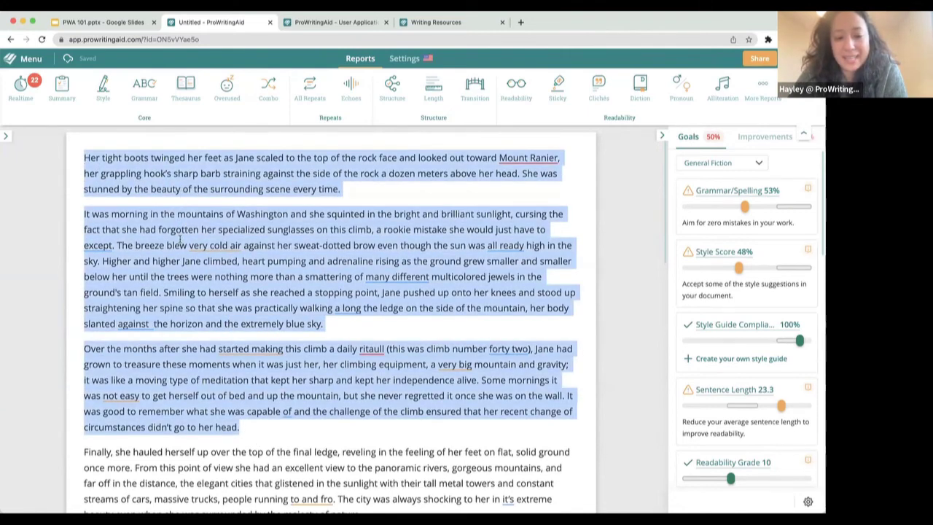
{"action": "left_click", "coordinate": [226, 99]}
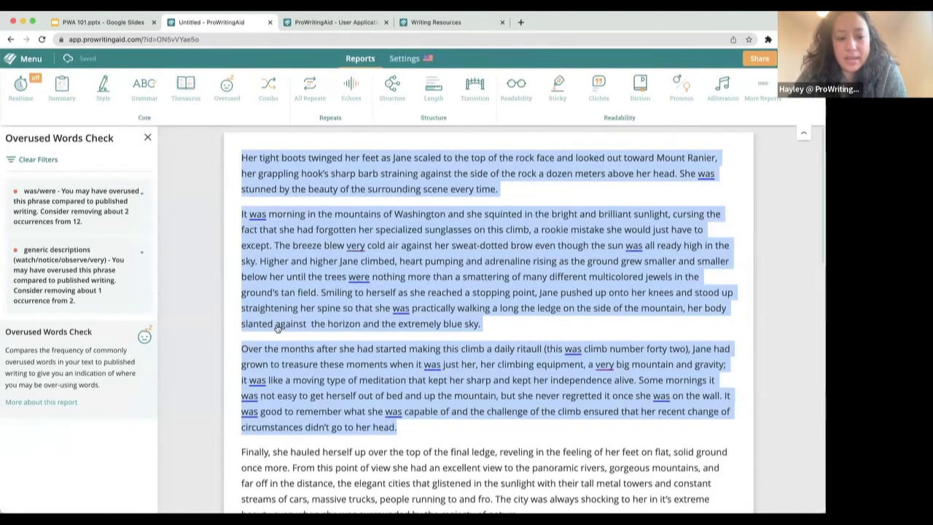
{"action": "mouse_move", "coordinate": [257, 213]}
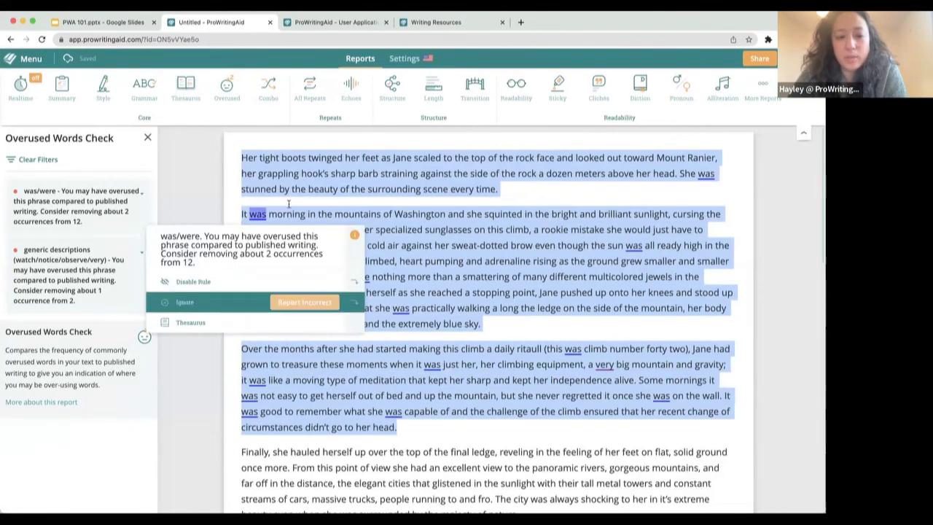
{"action": "left_click", "coordinate": [169, 148]}
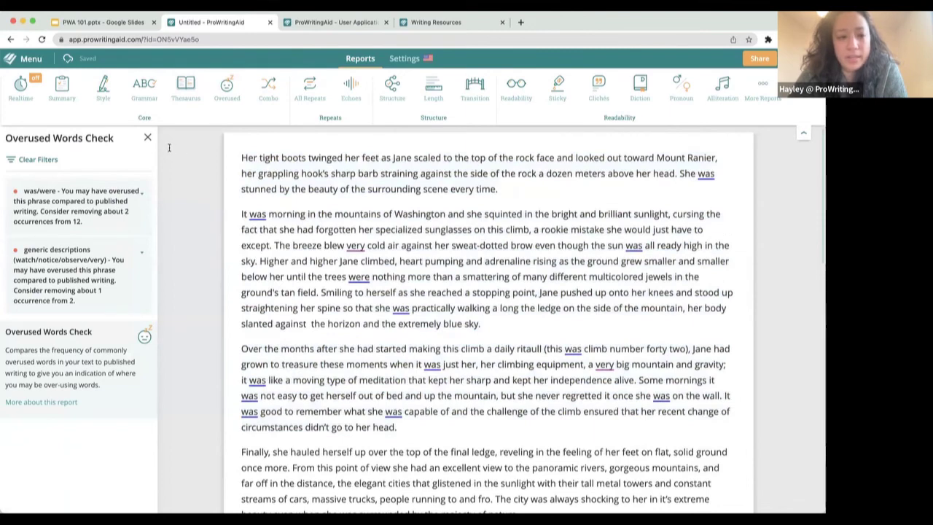
{"action": "left_click", "coordinate": [148, 137]}
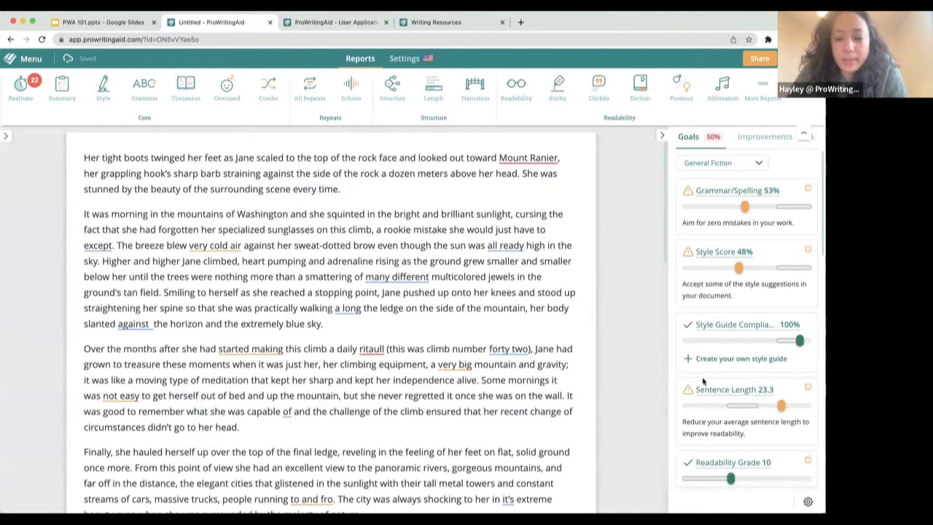
- View the Creative document type choices without changing General Fiction, and run the Diction report on the document and close it
{"action": "left_click", "coordinate": [727, 163]}
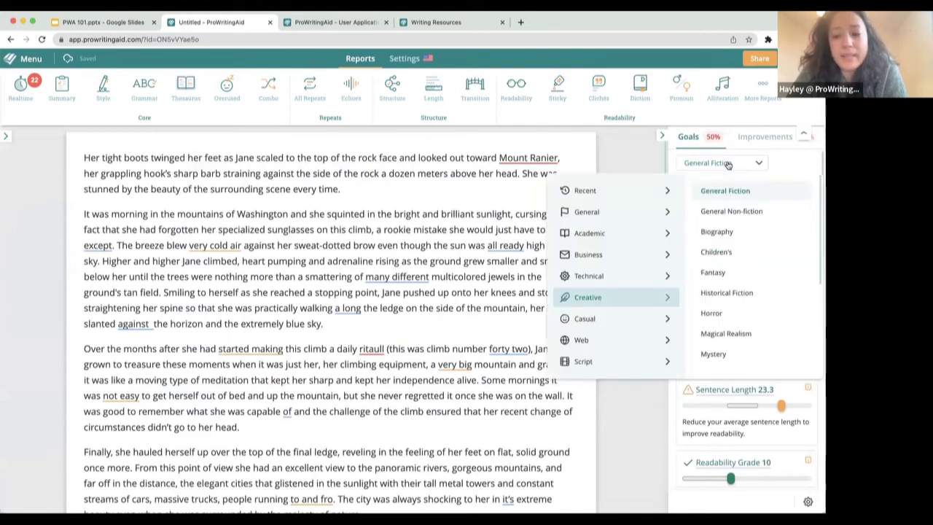
{"action": "left_click", "coordinate": [728, 164]}
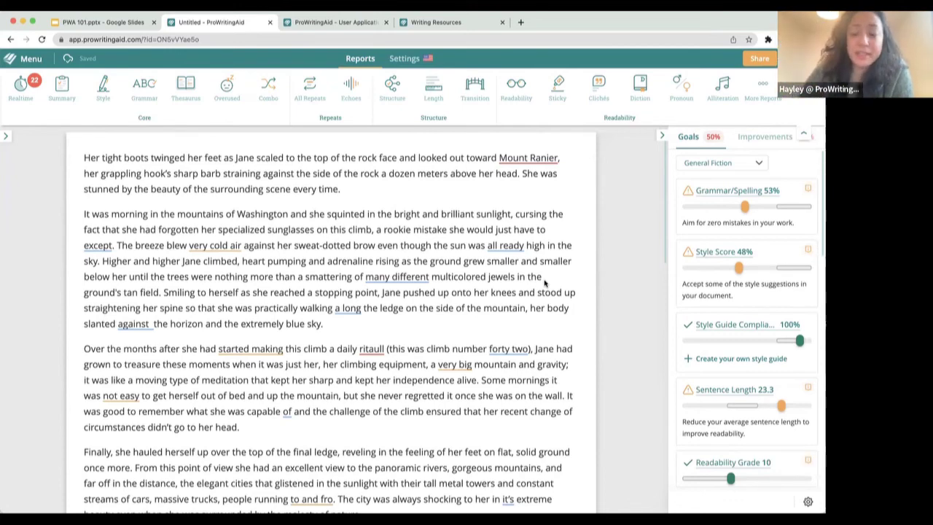
{"action": "left_click", "coordinate": [639, 89]}
{"action": "mouse_move", "coordinate": [321, 191]}
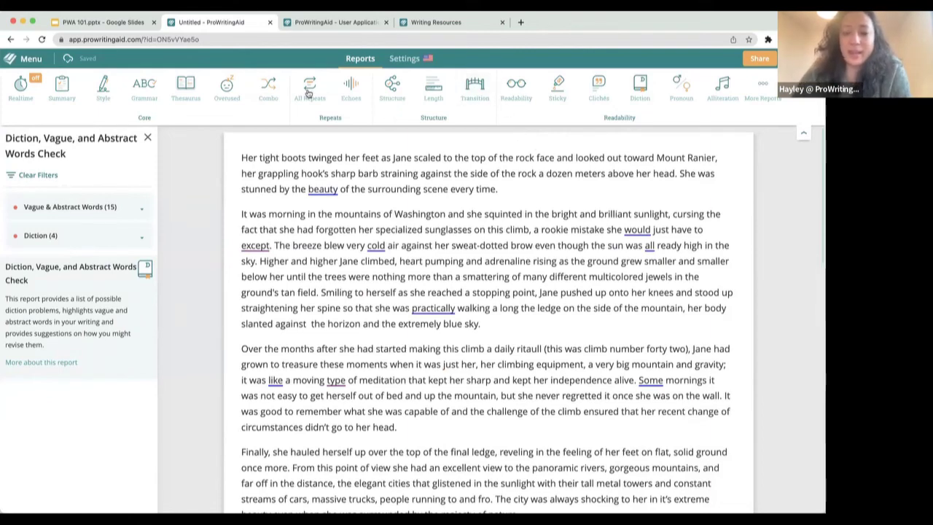
{"action": "left_click", "coordinate": [147, 138]}
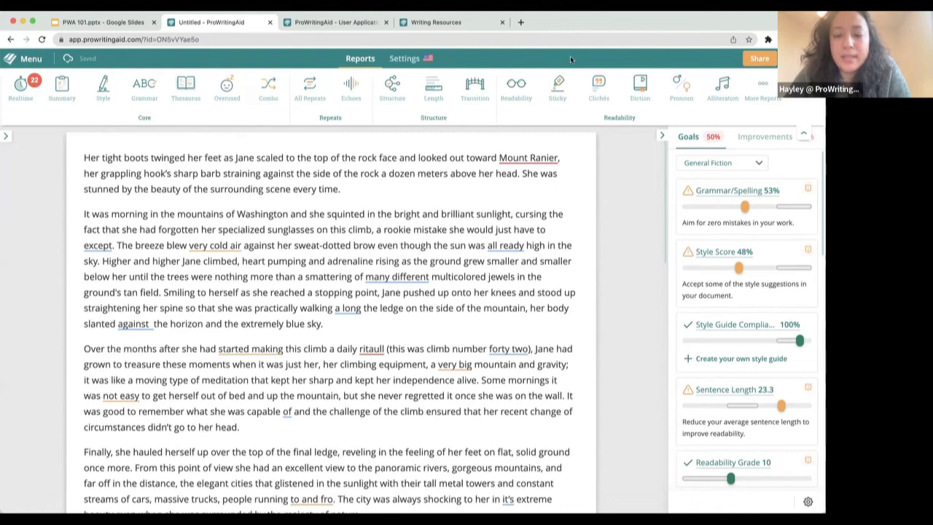
- List the vague and abstract words in the Diction report, close it, and bring up word suggestions for "specialized" in the second paragraph
{"action": "left_click", "coordinate": [632, 93]}
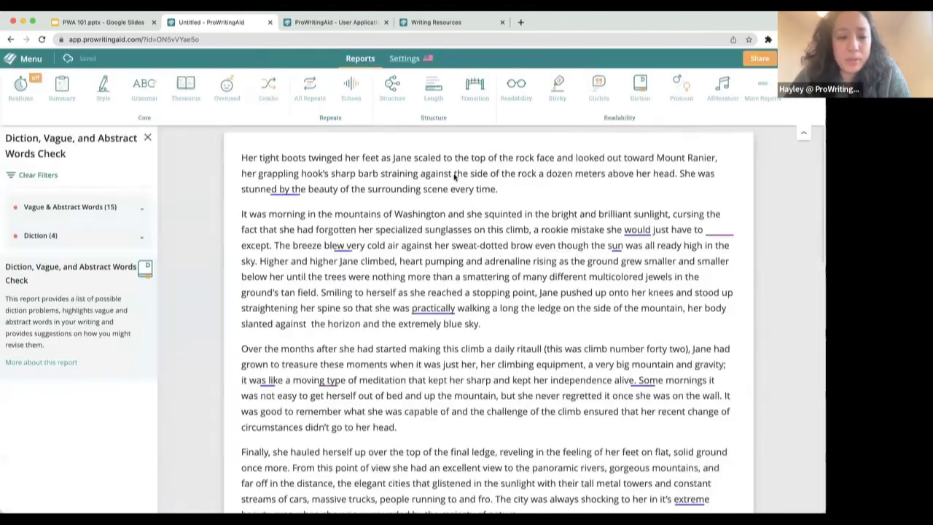
{"action": "left_click", "coordinate": [139, 210]}
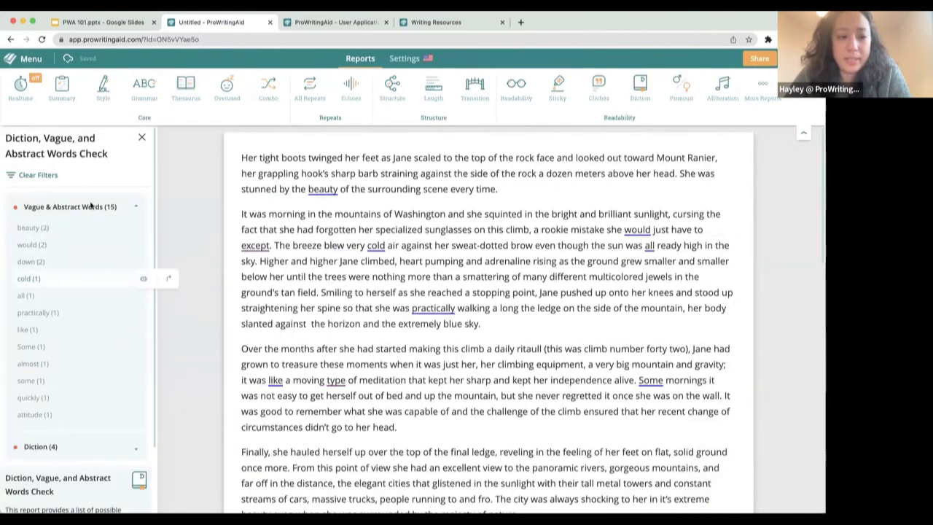
{"action": "left_click", "coordinate": [146, 136]}
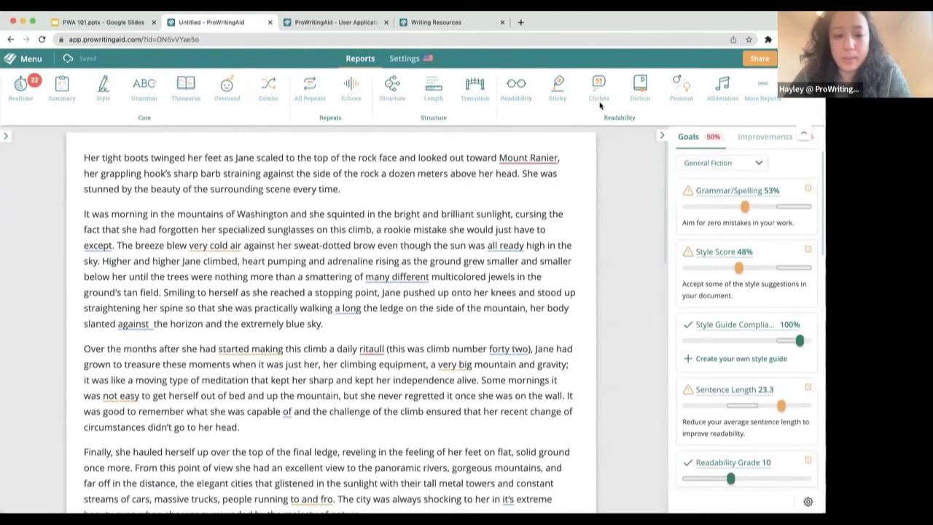
{"action": "double_click", "coordinate": [242, 229]}
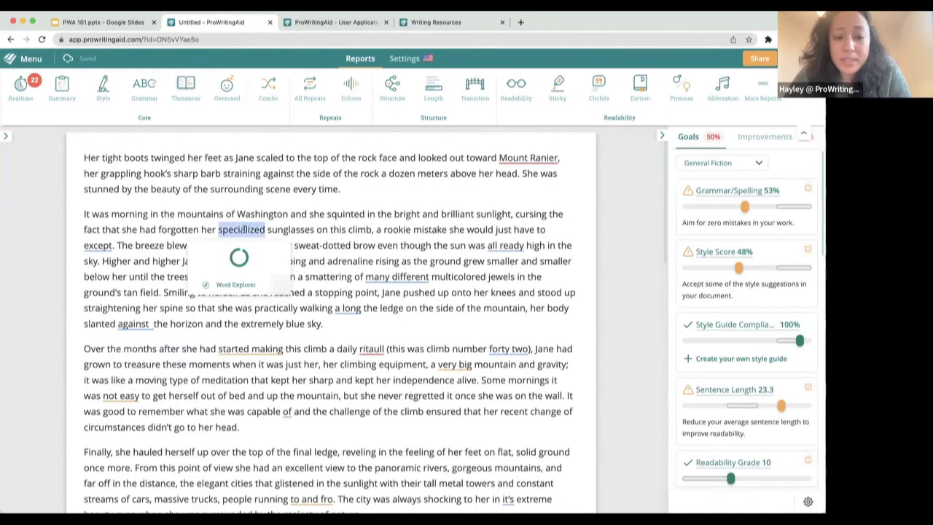
{"action": "left_click", "coordinate": [234, 202]}
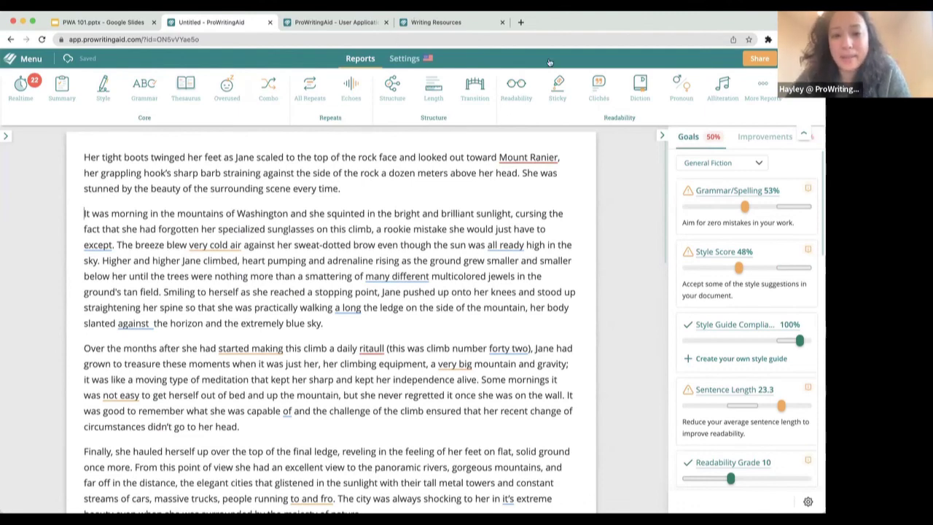
- Run the Sensory report and view its lists of sight and touch words
{"action": "left_click", "coordinate": [764, 91]}
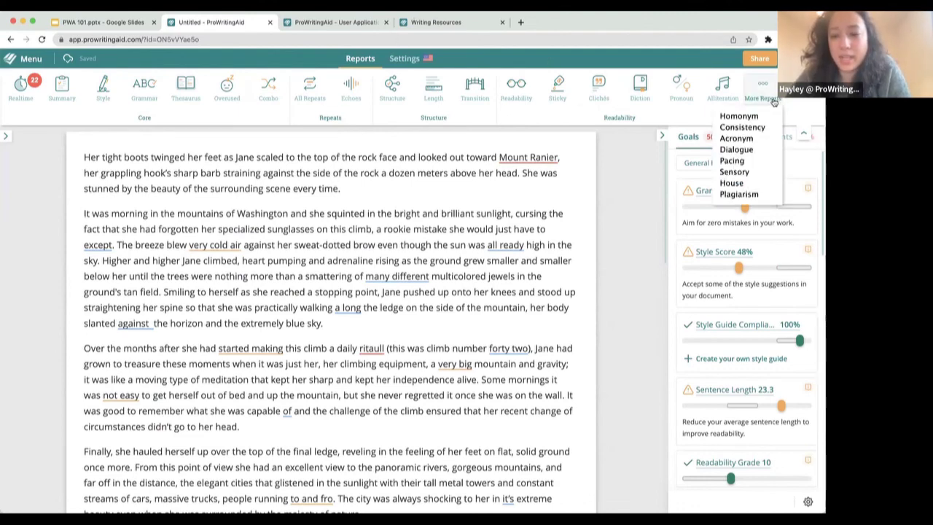
{"action": "left_click", "coordinate": [736, 172]}
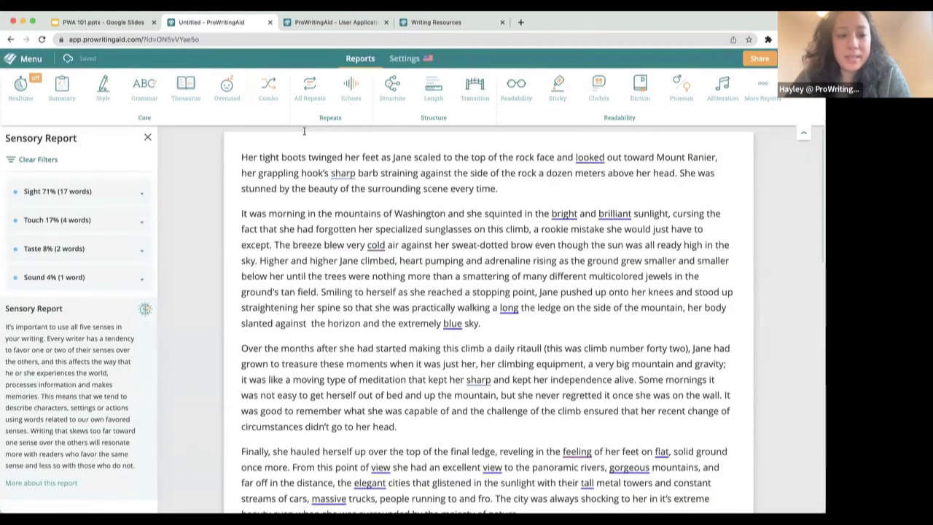
{"action": "left_click", "coordinate": [142, 193]}
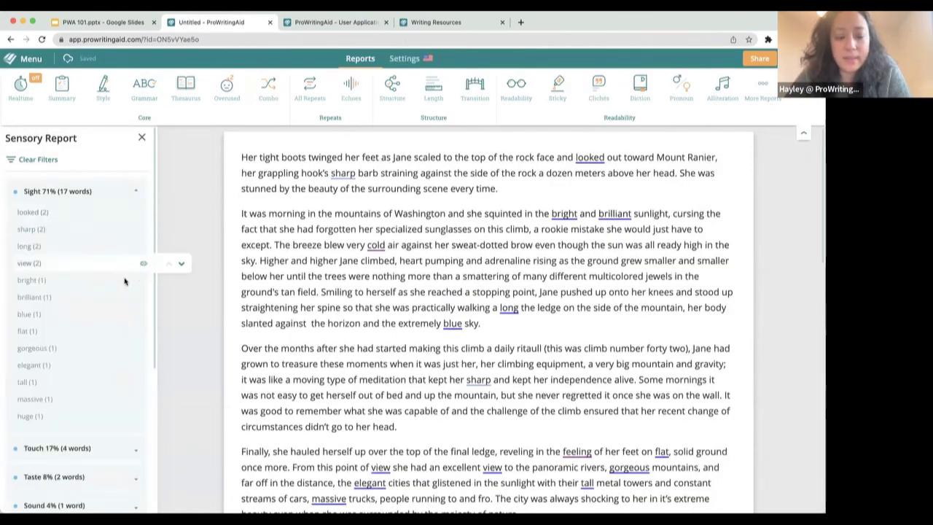
{"action": "scroll", "coordinate": [124, 280], "scroll_direction": "down", "scroll_amount": 2}
{"action": "scroll", "coordinate": [123, 281], "scroll_direction": "down", "scroll_amount": 3}
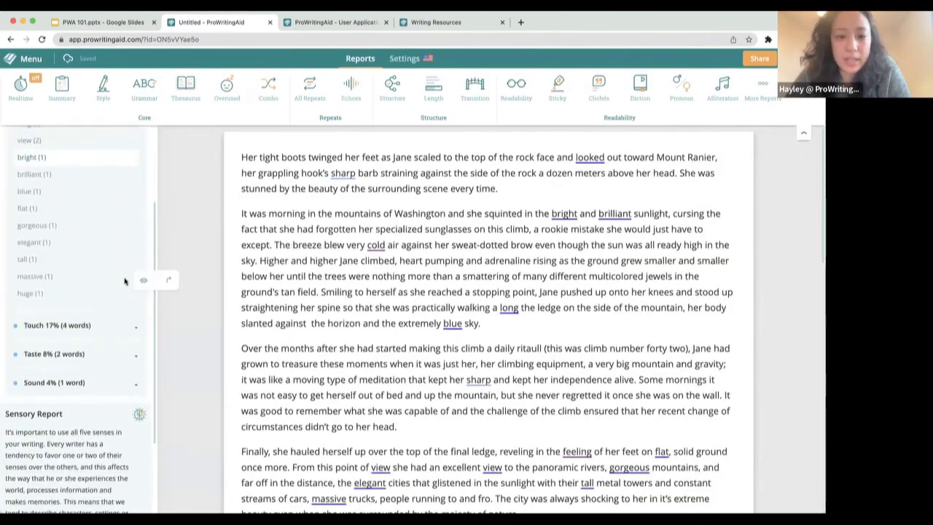
{"action": "left_click", "coordinate": [134, 311]}
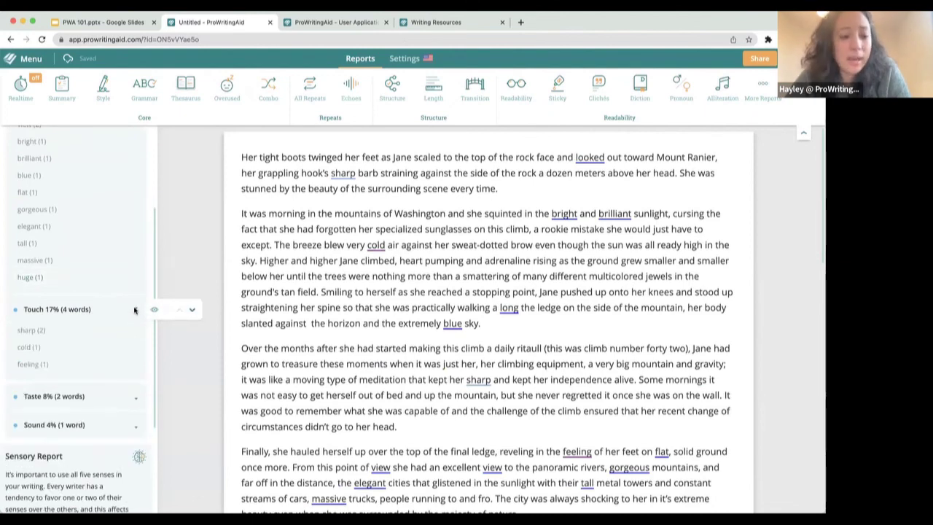
- View the sensory suggestion for "massive" in the fourth paragraph, look over the sensory word lists, and close the Sensory report
{"action": "left_click", "coordinate": [329, 498]}
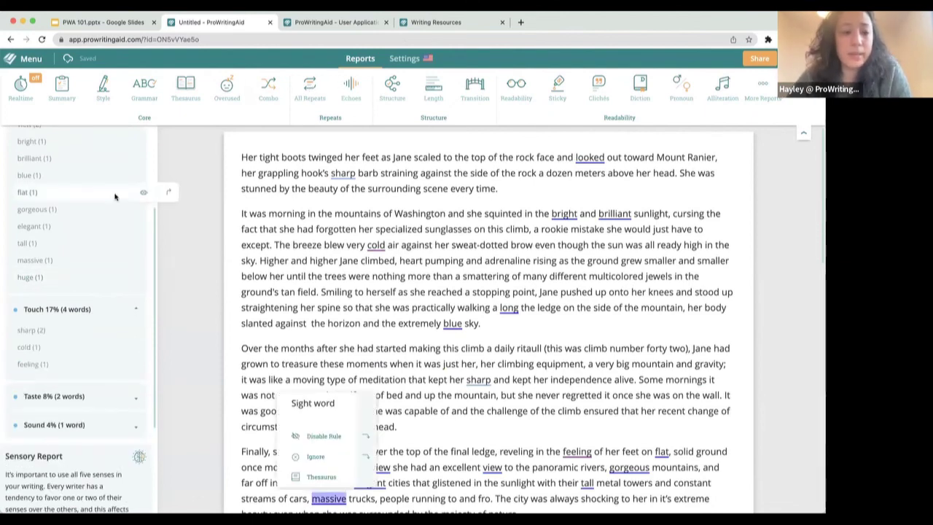
{"action": "scroll", "coordinate": [138, 190], "scroll_direction": "up", "scroll_amount": 5}
{"action": "scroll", "coordinate": [62, 473], "scroll_direction": "down", "scroll_amount": 4}
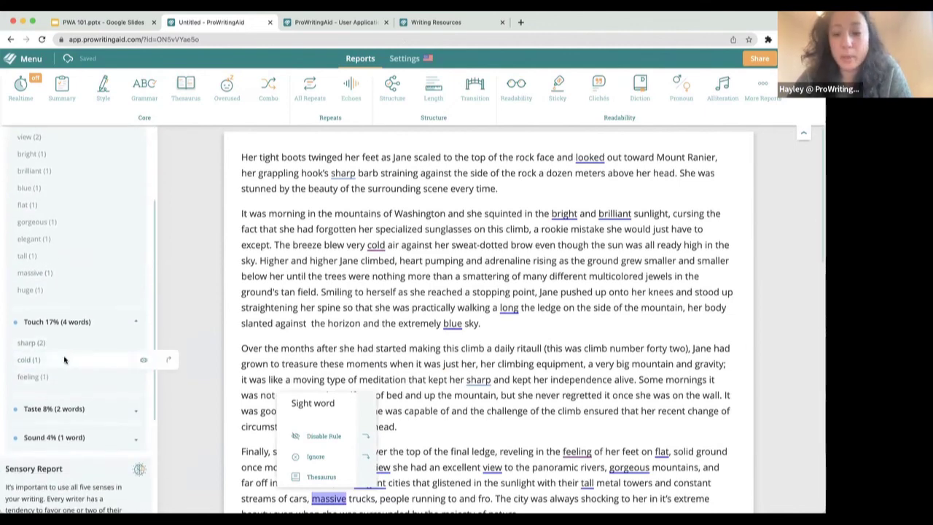
{"action": "scroll", "coordinate": [69, 255], "scroll_direction": "up", "scroll_amount": 4}
{"action": "left_click", "coordinate": [142, 138]}
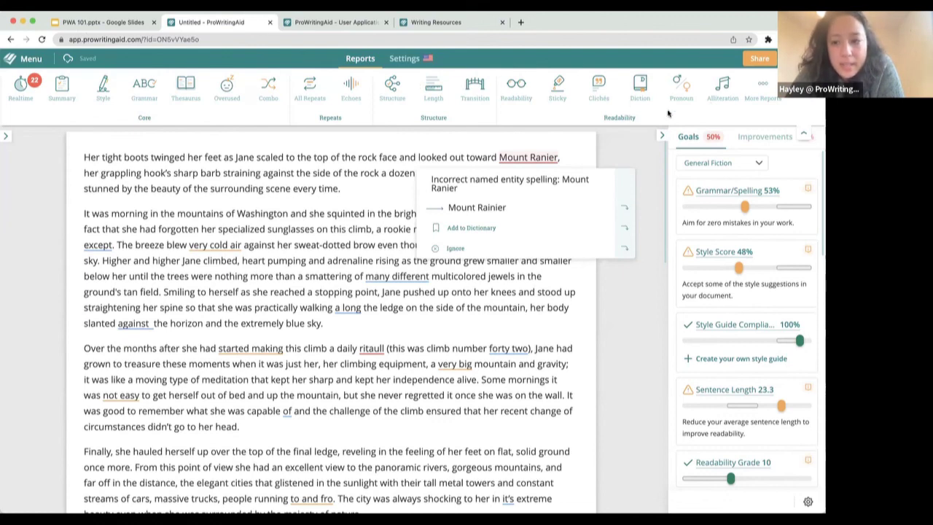
{"action": "left_click", "coordinate": [760, 106]}
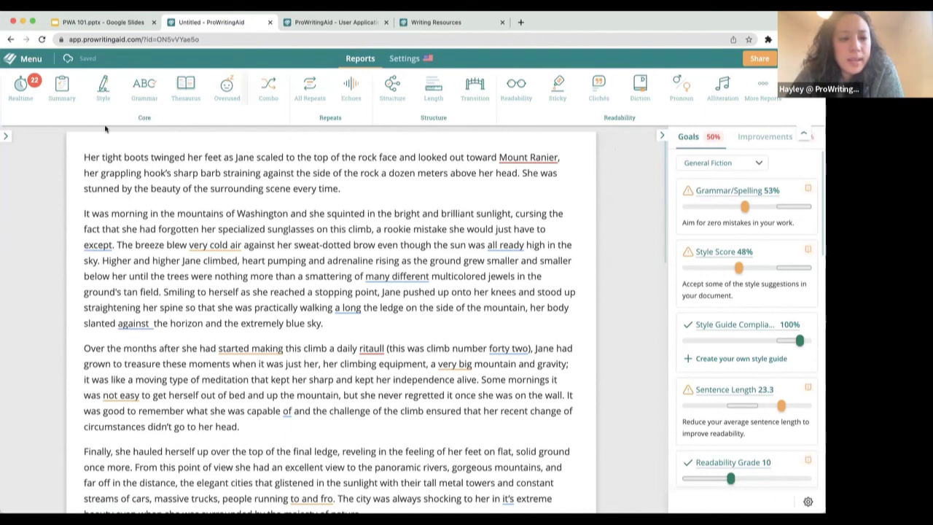
- Save a copy of the untitled document under the name New Document 3
{"action": "left_click", "coordinate": [43, 64]}
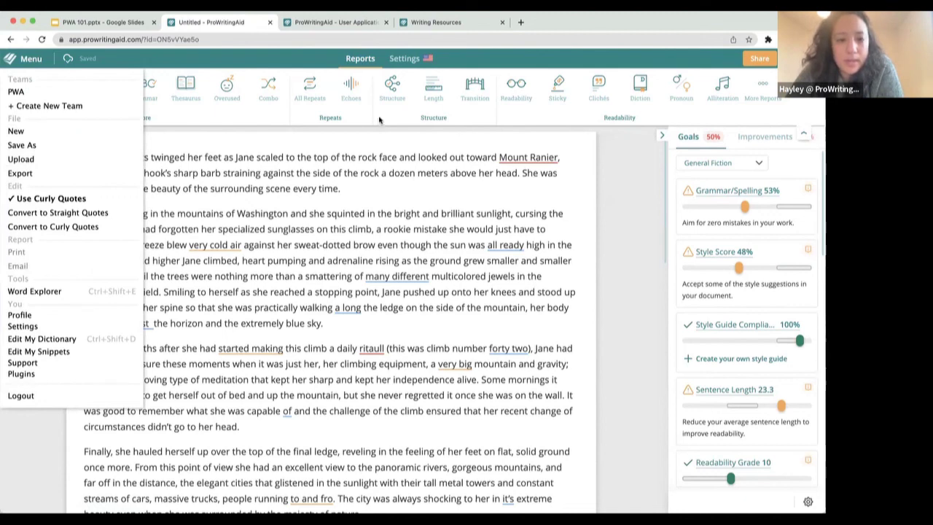
{"action": "left_click", "coordinate": [79, 148]}
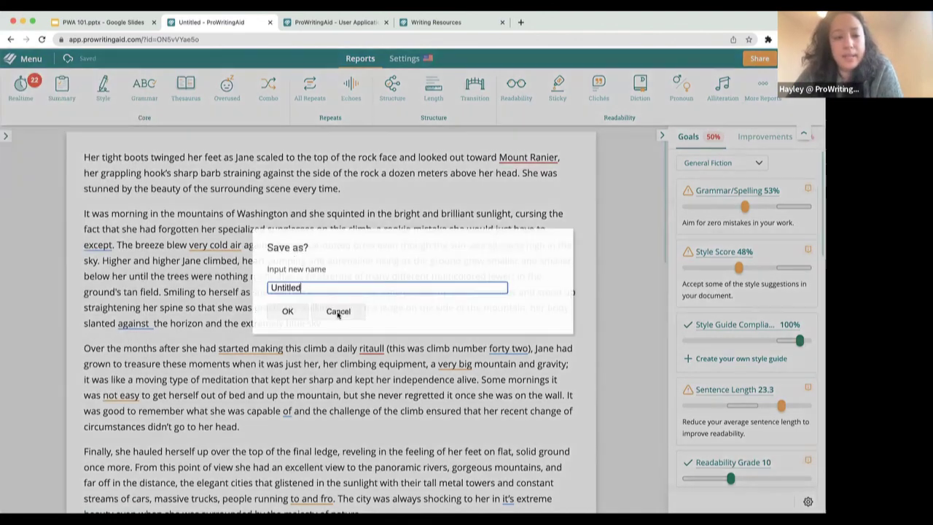
{"action": "double_click", "coordinate": [312, 288]}
{"action": "type", "text": "New Docum"}
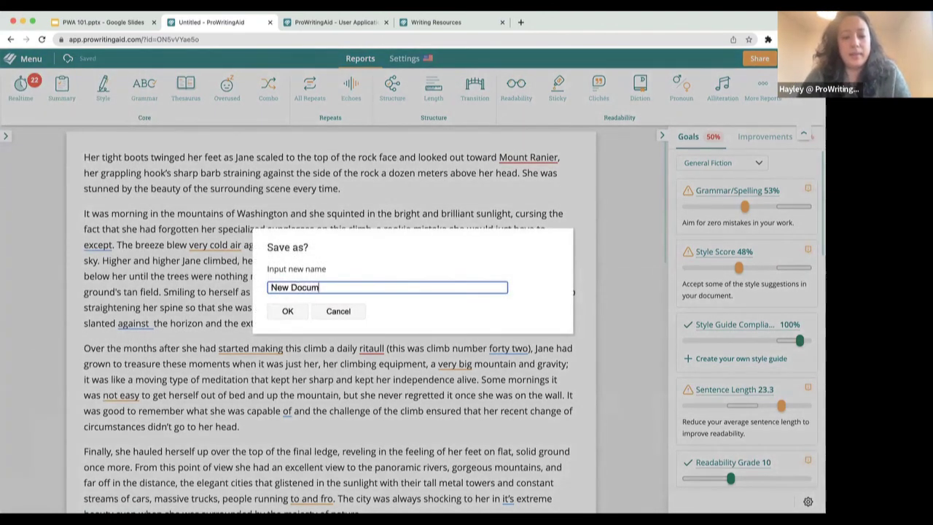
{"action": "type", "text": "ent"}
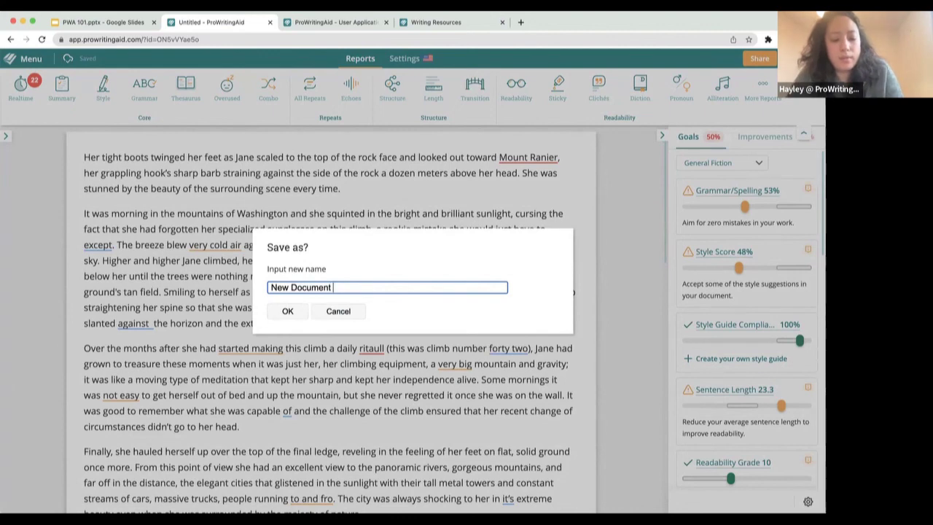
{"action": "type", "text": " 2"}
{"action": "left_click", "coordinate": [287, 310]}
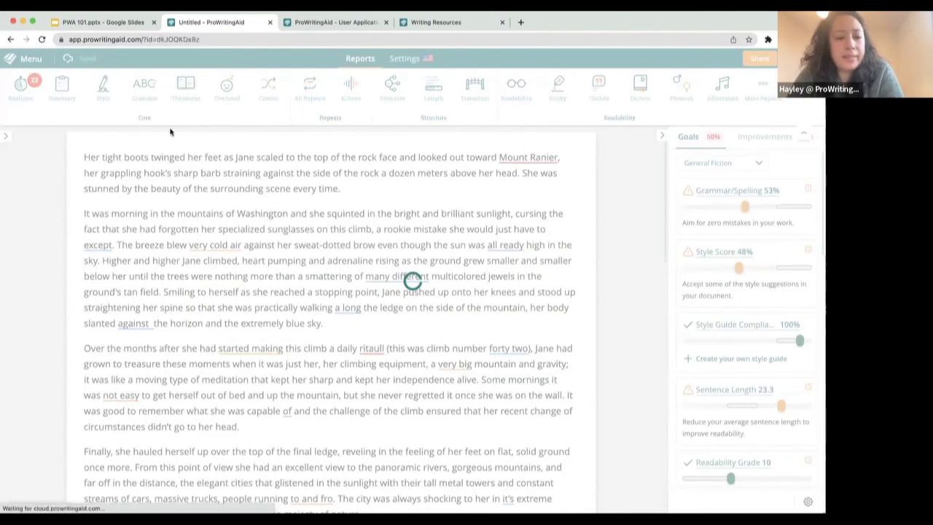
{"action": "left_click", "coordinate": [26, 59]}
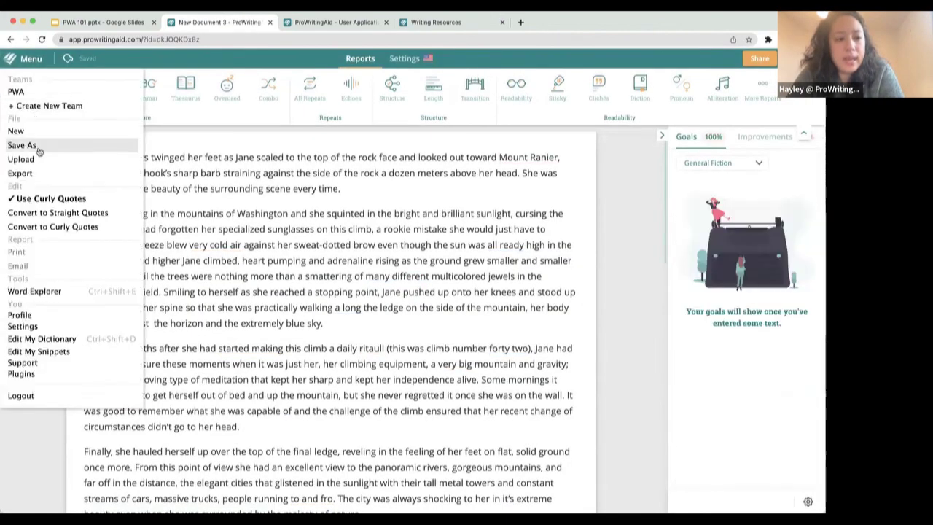
{"action": "left_click", "coordinate": [82, 229]}
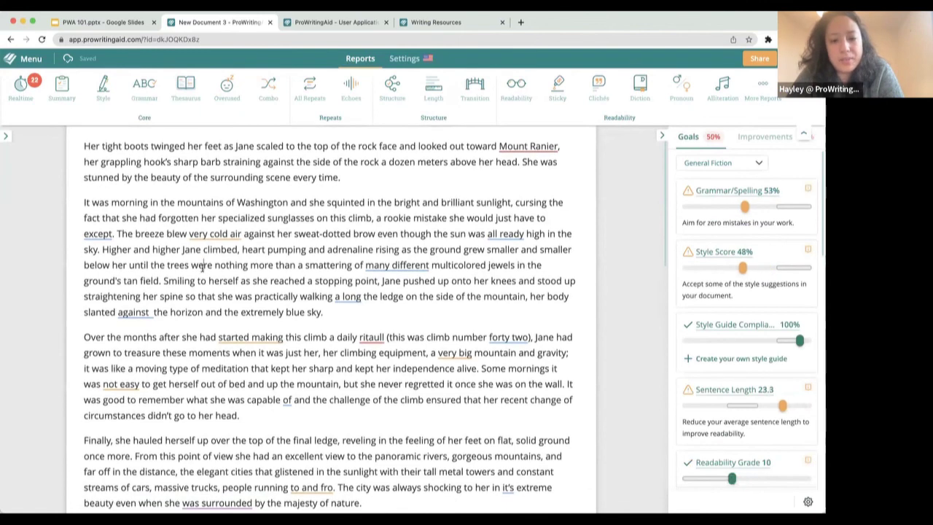
{"action": "mouse_move", "coordinate": [201, 236]}
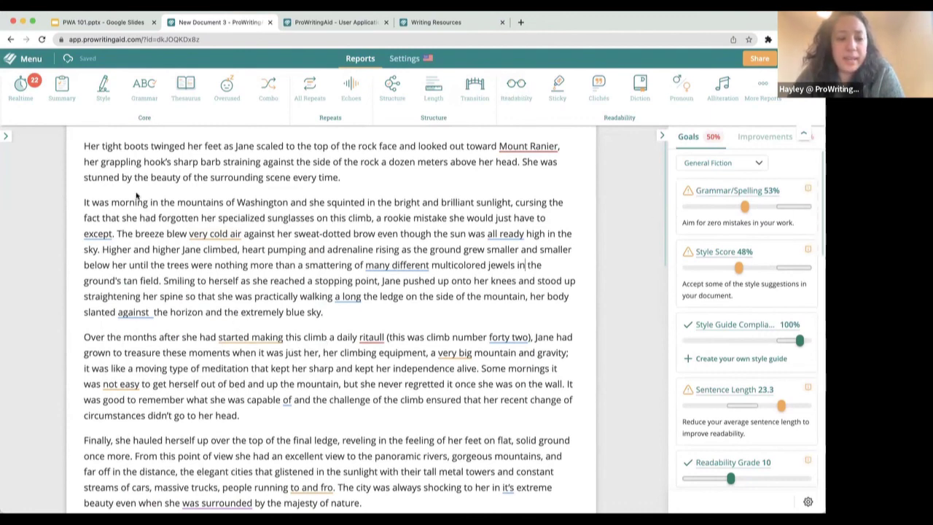
{"action": "scroll", "coordinate": [241, 288], "scroll_direction": "up", "scroll_amount": 1}
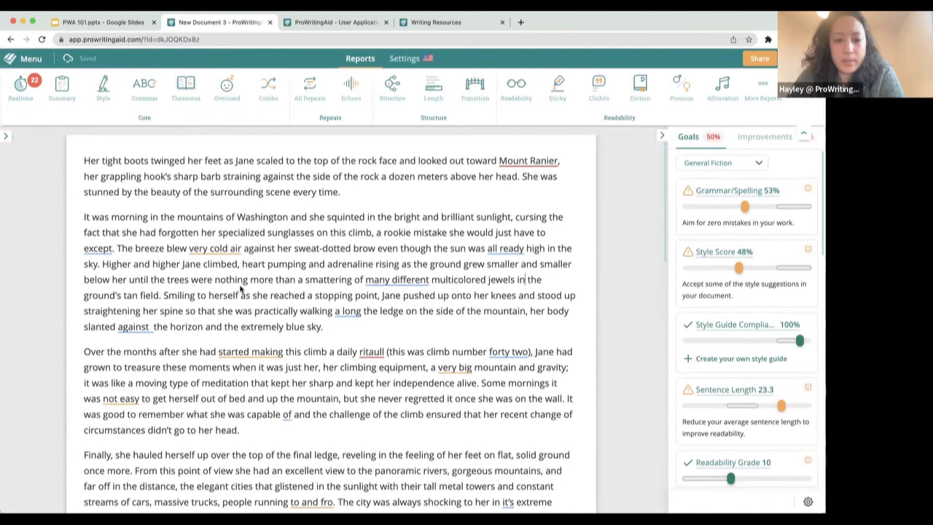